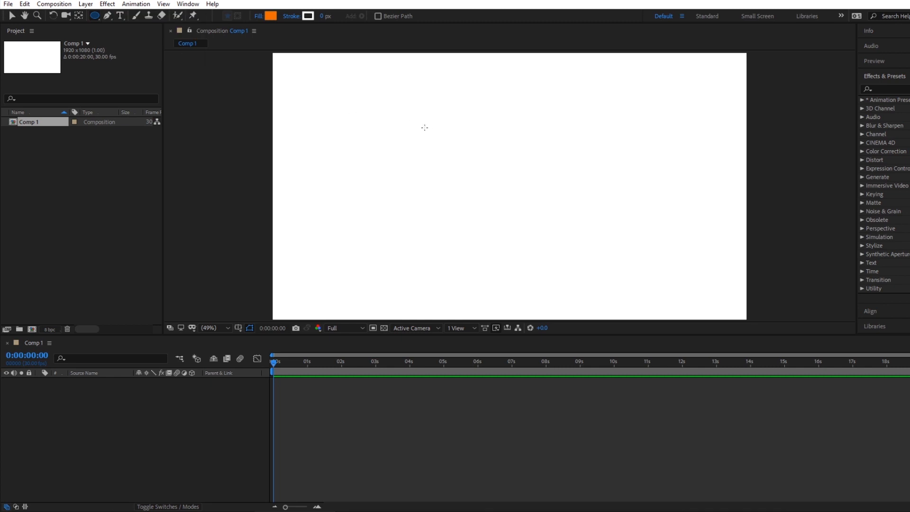
Draw a large circle near the middle of the composition and keep its fill at orange EF6B00.
{"action": "left_click_drag", "start_coordinate": [419, 135], "coordinate": [541, 272]}
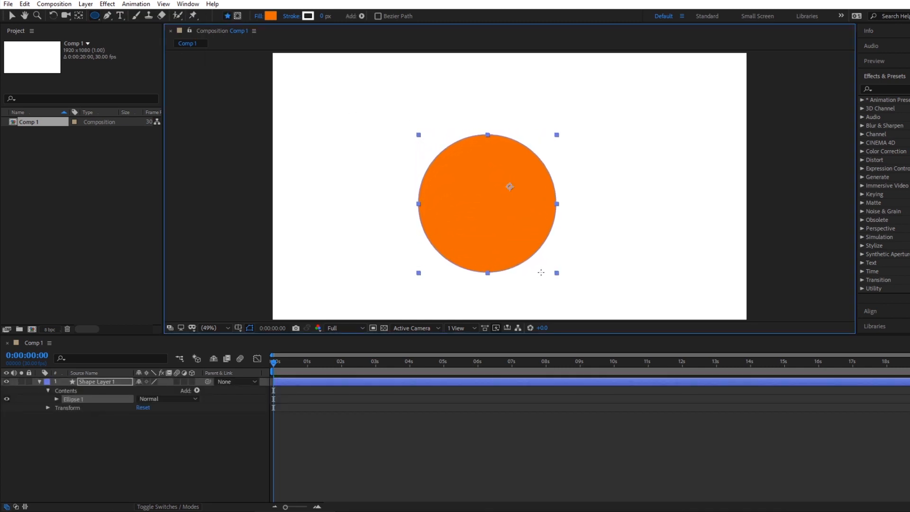
{"action": "left_click", "coordinate": [271, 16]}
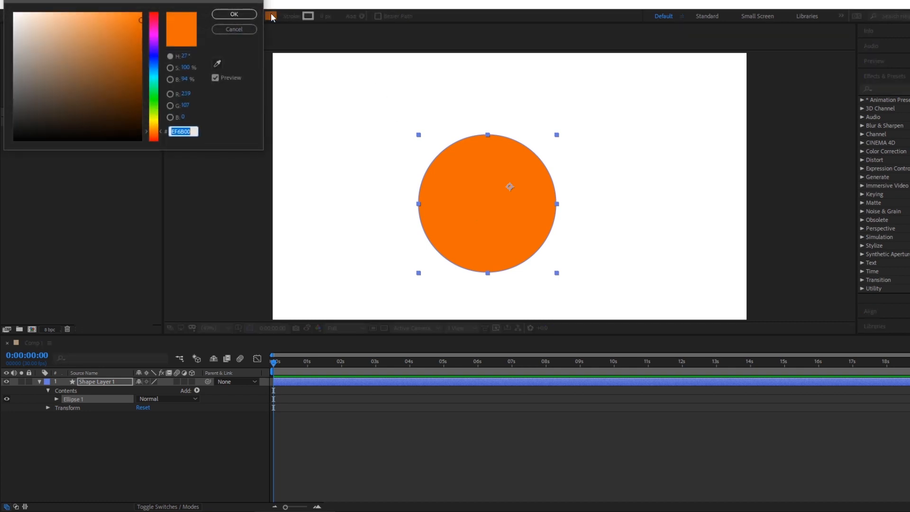
{"action": "left_click", "coordinate": [234, 17]}
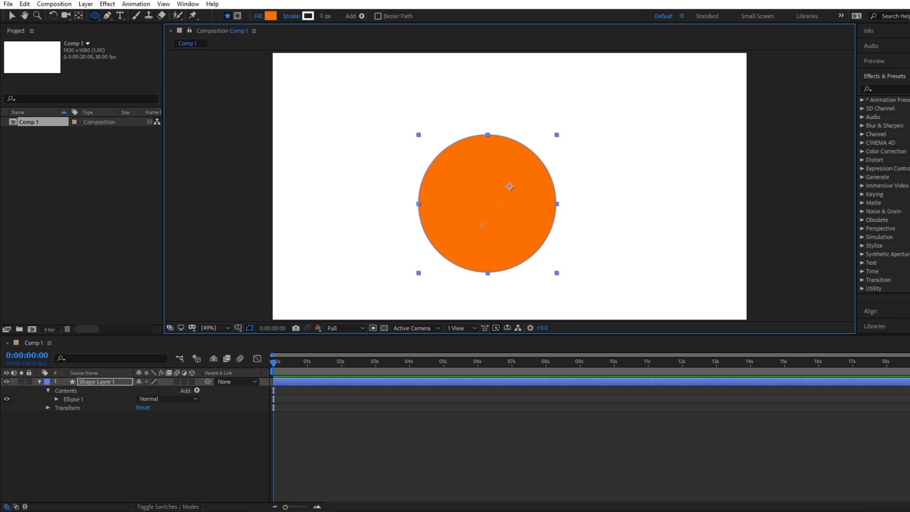
Center the anchor point of the circle's shape layer in its layer content.
{"action": "left_click", "coordinate": [86, 3]}
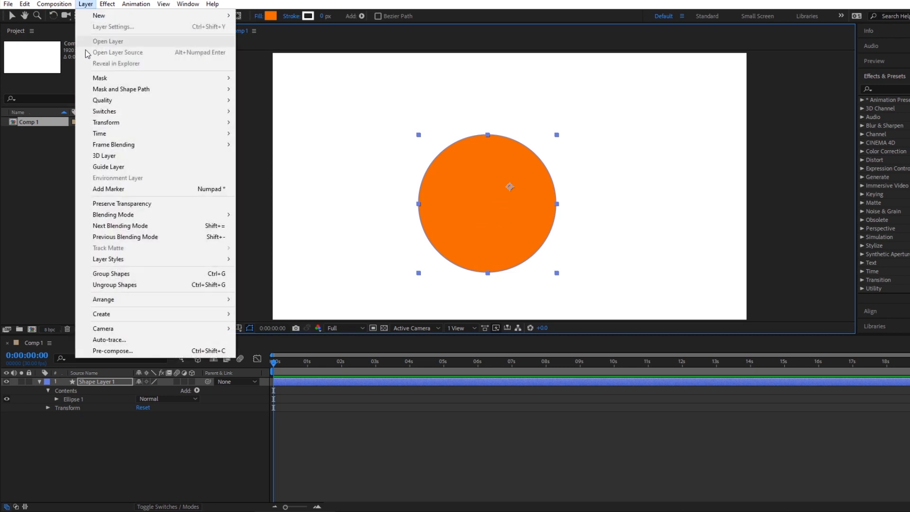
{"action": "mouse_move", "coordinate": [180, 121]}
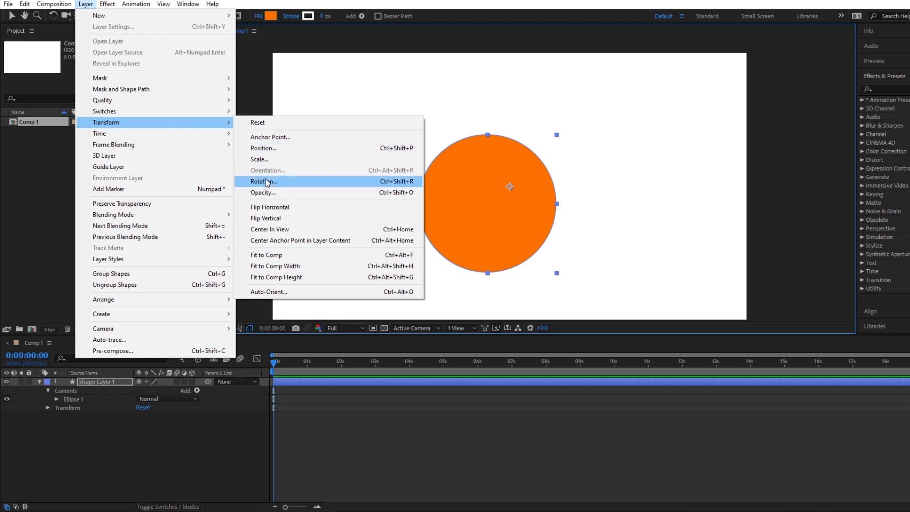
{"action": "left_click", "coordinate": [299, 241]}
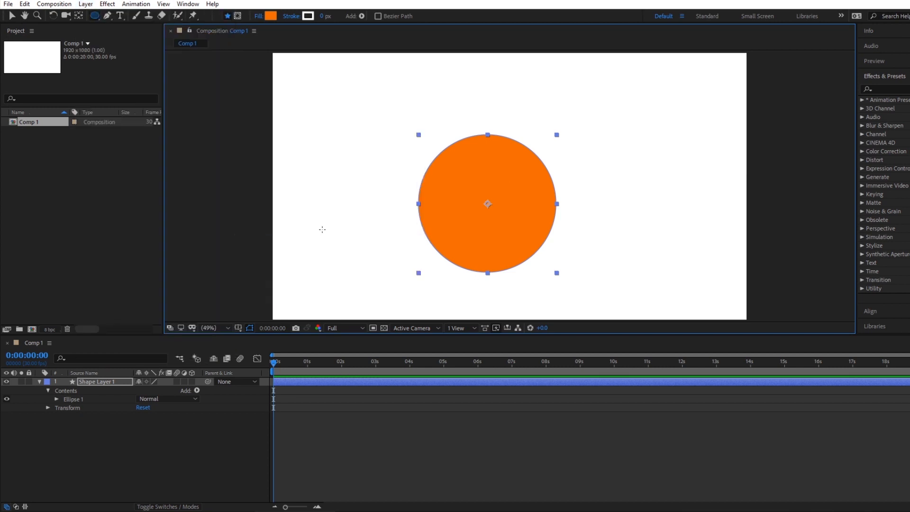
Keyframe the shape layer's scale from 100% at 0 seconds to 26% at 1 second and preview the shrinking.
{"action": "left_click", "coordinate": [97, 382]}
{"action": "key", "text": "s"}
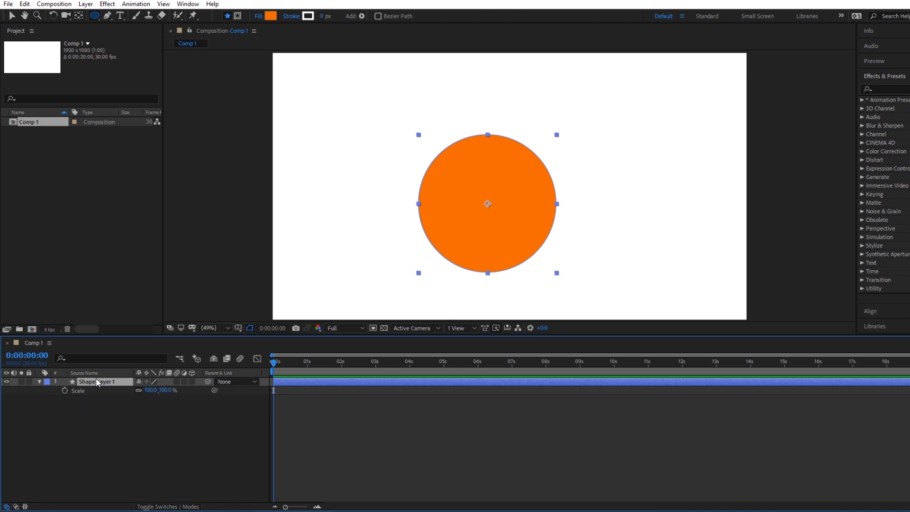
{"action": "left_click", "coordinate": [65, 390]}
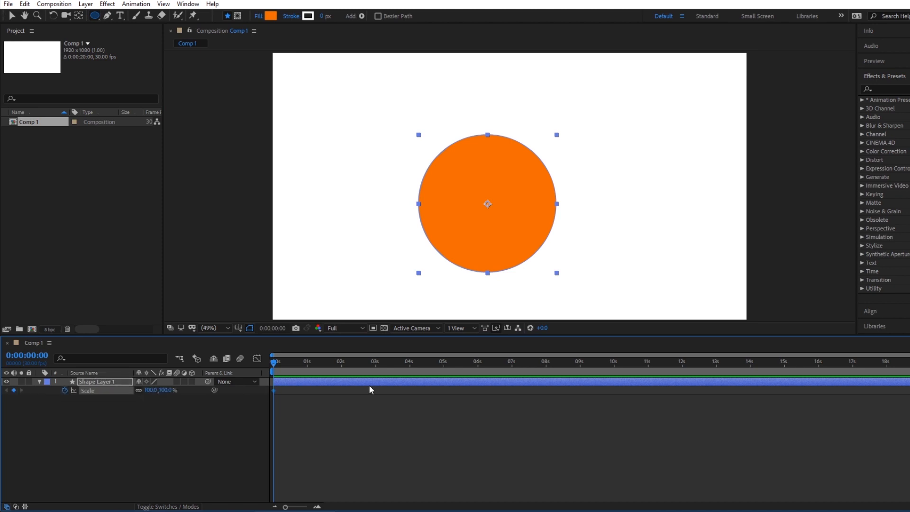
{"action": "left_click_drag", "start_coordinate": [277, 361], "coordinate": [309, 363]}
{"action": "left_click_drag", "start_coordinate": [164, 391], "coordinate": [136, 395]}
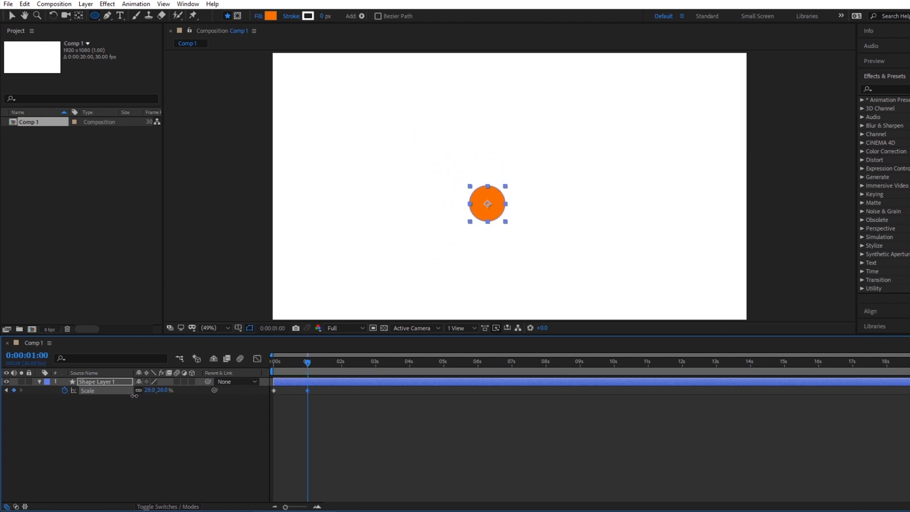
{"action": "key", "text": "Home"}
{"action": "key", "text": "space"}
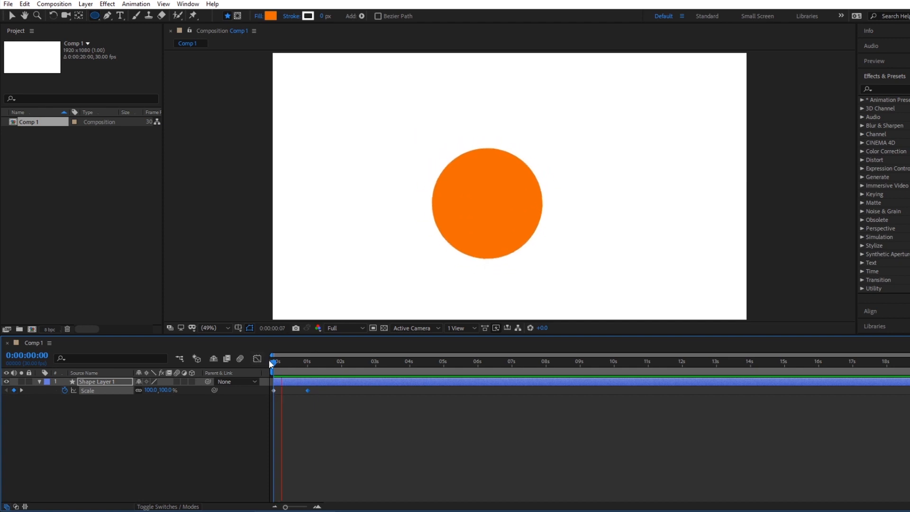
Speed up the shrinking by moving the 26% scale keyframe earlier, to about frame 10, and preview it.
{"action": "left_click", "coordinate": [304, 362]}
{"action": "left_click", "coordinate": [306, 361]}
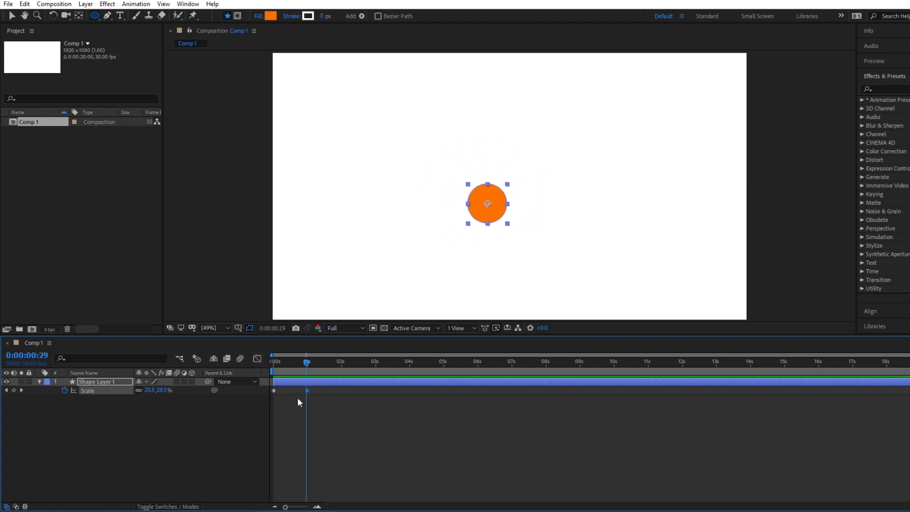
{"action": "left_click_drag", "start_coordinate": [307, 390], "coordinate": [286, 389]}
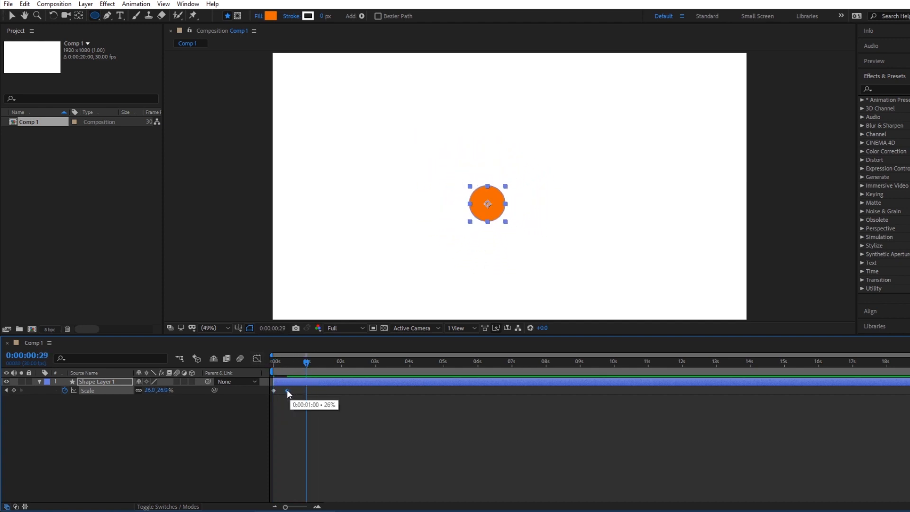
{"action": "key", "text": "Home"}
{"action": "key", "text": "space"}
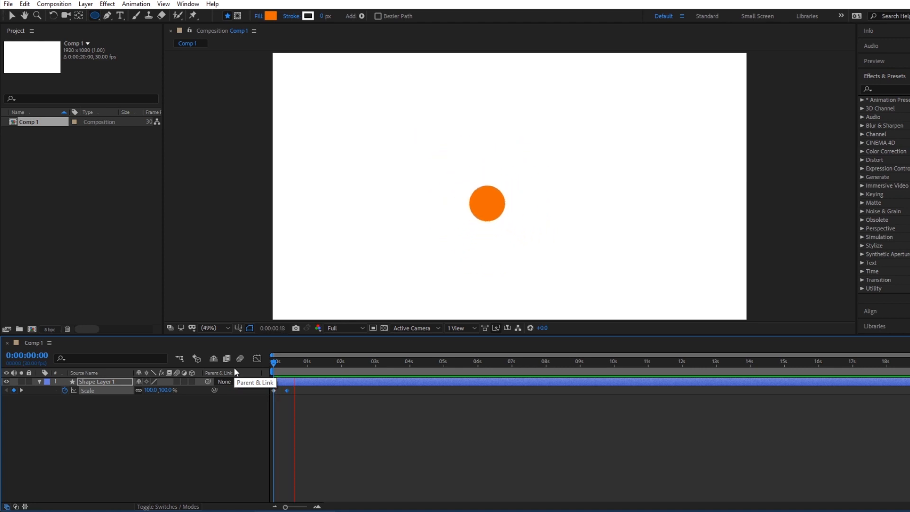
{"action": "key", "text": "space"}
{"action": "left_click", "coordinate": [290, 361]}
{"action": "mouse_move", "coordinate": [290, 362]}
{"action": "left_mouse_down"}
{"action": "mouse_move", "coordinate": [274, 362]}
{"action": "mouse_move", "coordinate": [285, 360]}
{"action": "left_mouse_up"}
{"action": "left_click_drag", "start_coordinate": [286, 391], "coordinate": [272, 363]}
{"action": "left_click", "coordinate": [284, 362]}
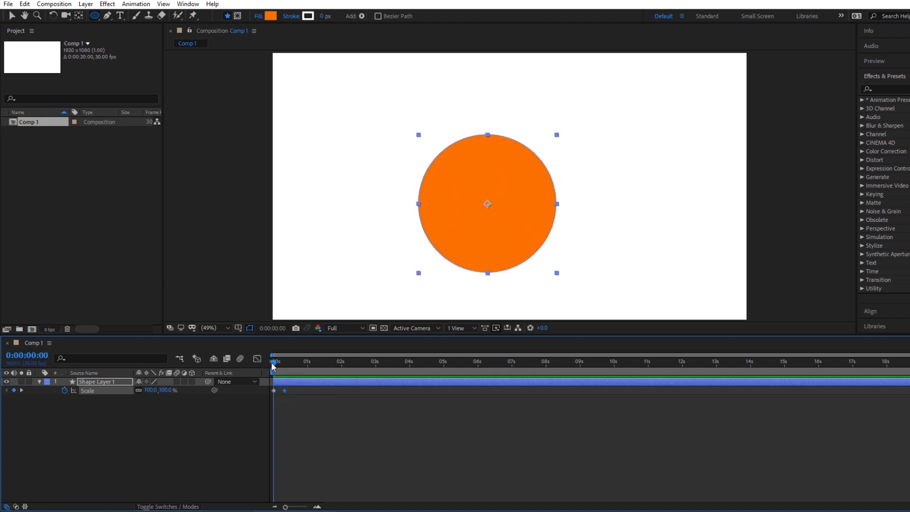
Move the circle to the composition's lower edge, at about 932, 1038, and set a position keyframe at 0 seconds.
{"action": "left_click", "coordinate": [10, 16]}
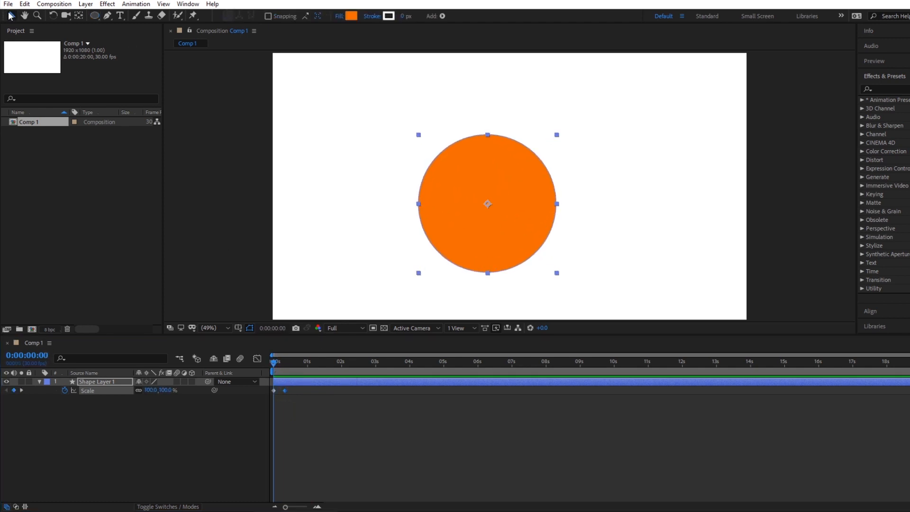
{"action": "left_click_drag", "start_coordinate": [524, 178], "coordinate": [530, 278]}
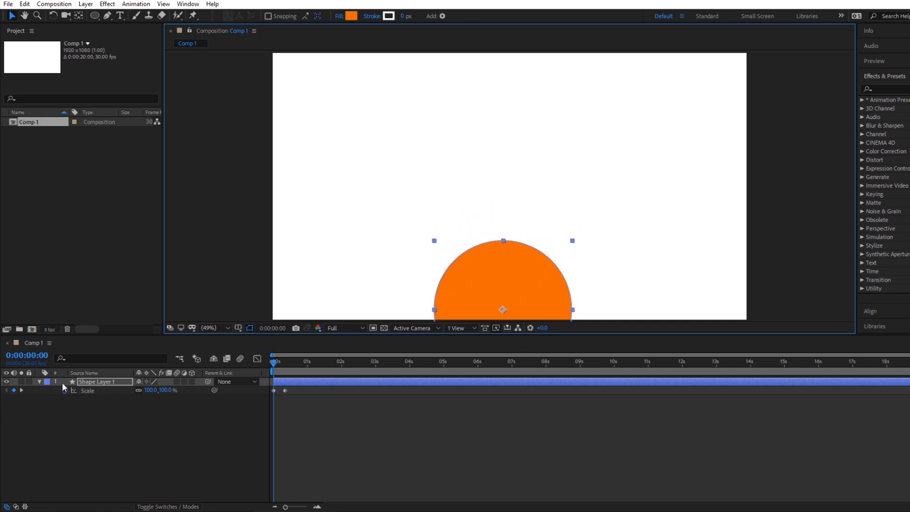
{"action": "left_click", "coordinate": [103, 382]}
{"action": "key", "text": "p"}
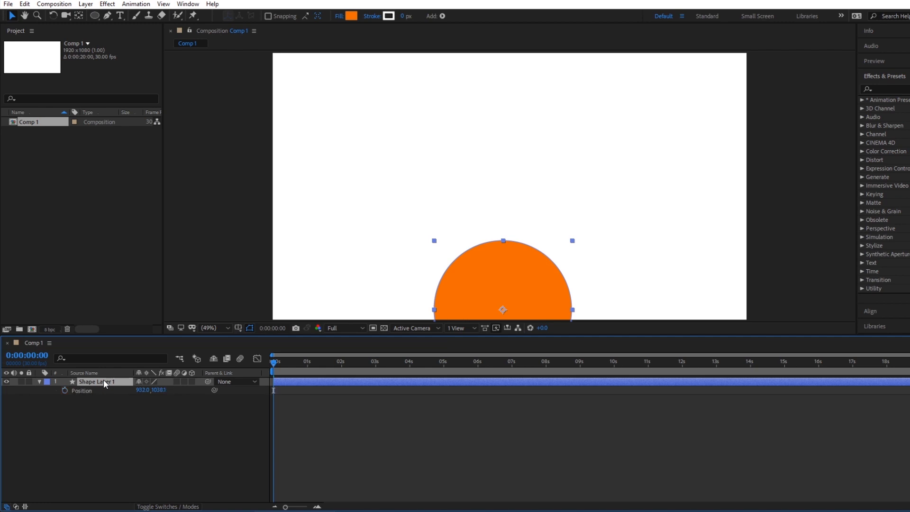
{"action": "left_click", "coordinate": [65, 390]}
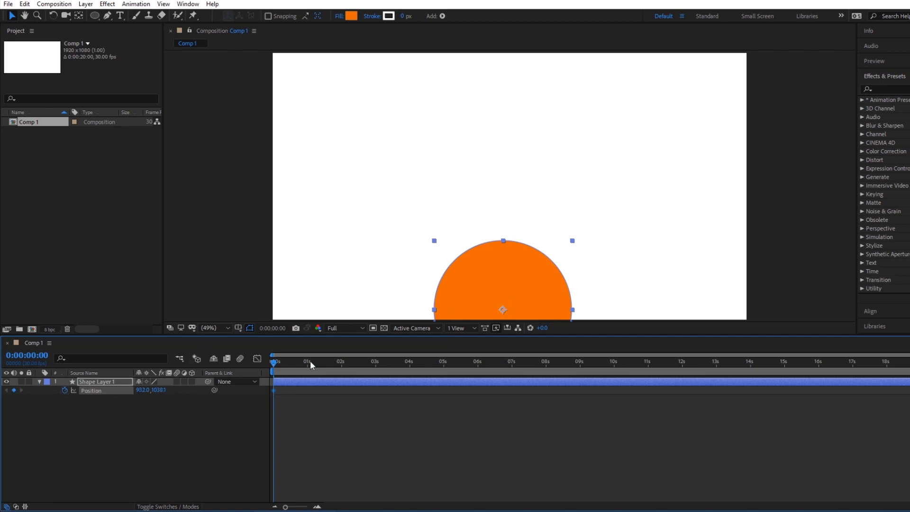
At frame 10, move the circle up and left to about 275, 579 as the second position keyframe, and check the motion.
{"action": "left_click_drag", "start_coordinate": [272, 363], "coordinate": [286, 361]}
{"action": "left_click_drag", "start_coordinate": [503, 294], "coordinate": [349, 196]}
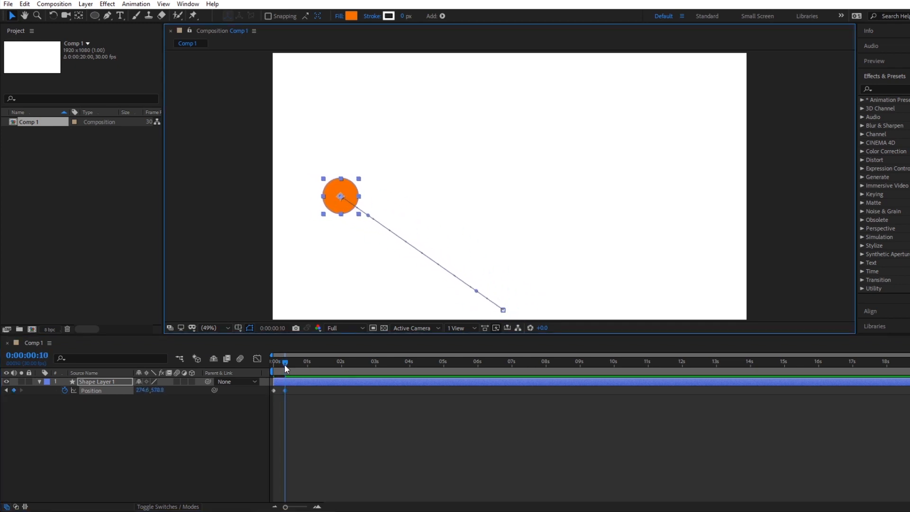
{"action": "mouse_move", "coordinate": [284, 364]}
{"action": "left_mouse_down"}
{"action": "mouse_move", "coordinate": [273, 362]}
{"action": "mouse_move", "coordinate": [293, 355]}
{"action": "left_mouse_up"}
{"action": "key", "text": "space"}
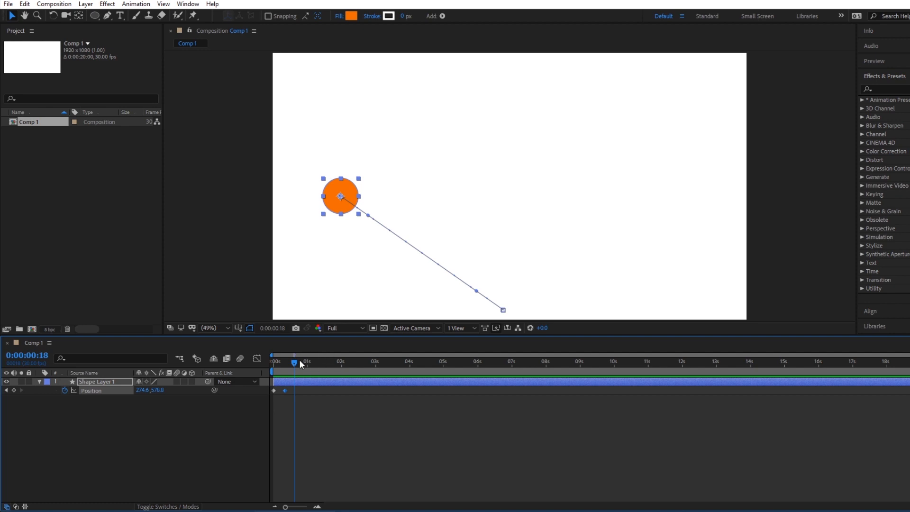
{"action": "left_click_drag", "start_coordinate": [293, 364], "coordinate": [286, 364]}
Create a new 1920 x 1080 solid layer with its color sampled from the orange circle.
{"action": "right_click", "coordinate": [111, 422]}
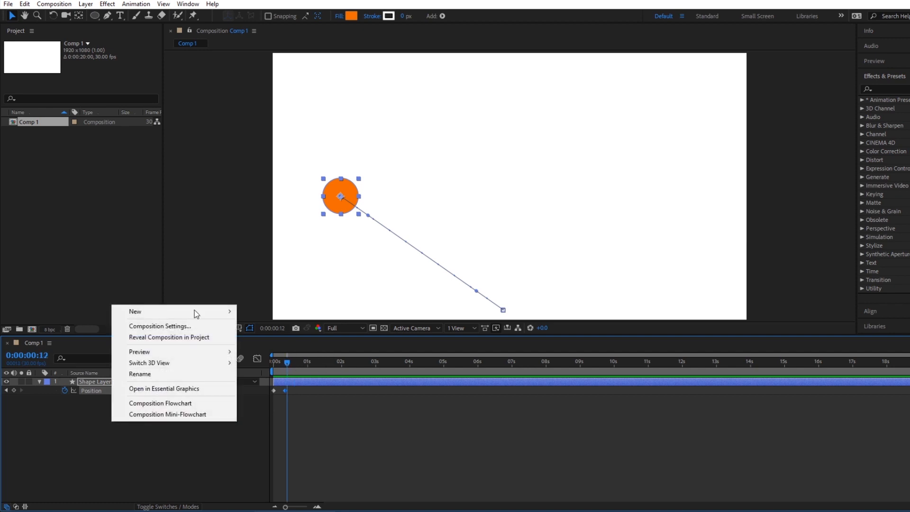
{"action": "mouse_move", "coordinate": [197, 311]}
{"action": "left_click", "coordinate": [259, 337]}
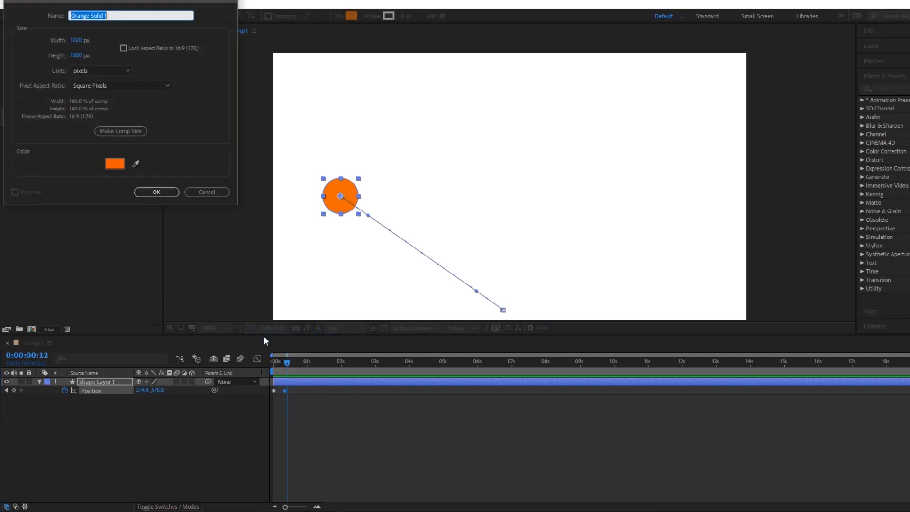
{"action": "left_click", "coordinate": [137, 164]}
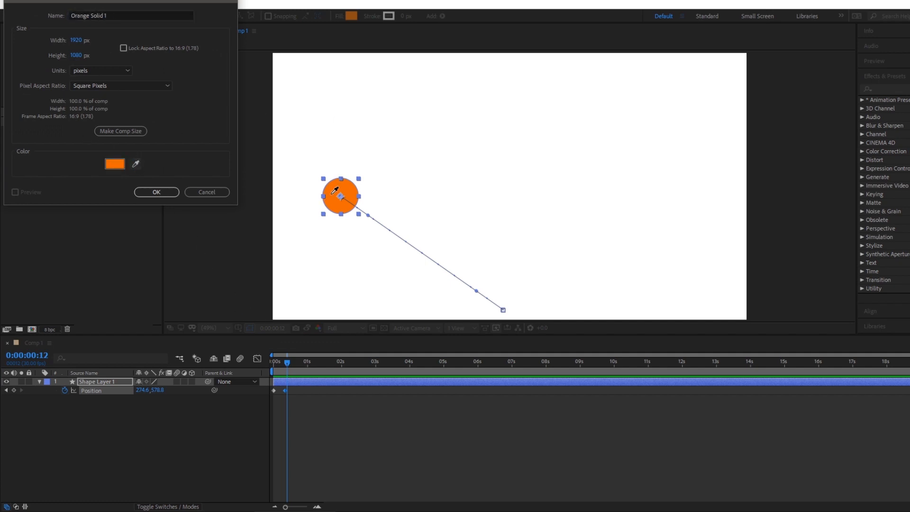
{"action": "left_click", "coordinate": [166, 192]}
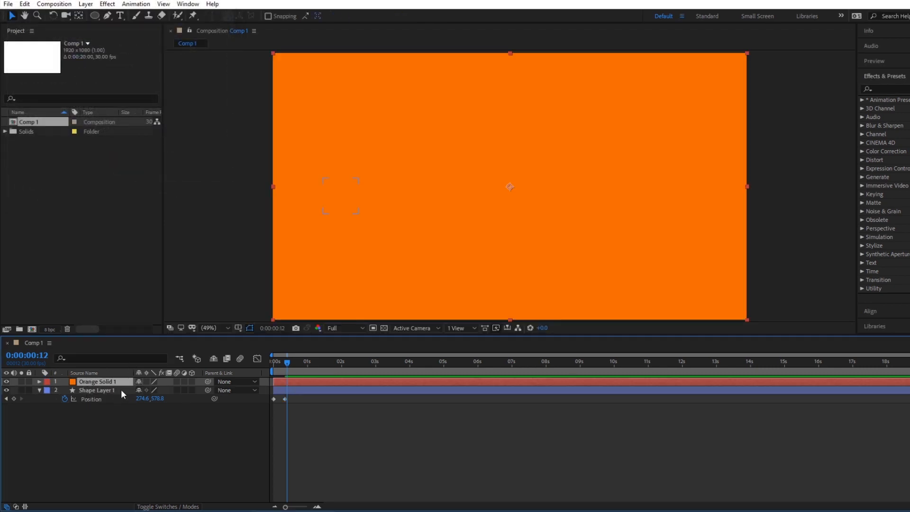
Find the CC Mr. Mercury effect and apply it to the orange solid layer.
{"action": "left_click", "coordinate": [883, 88]}
{"action": "key", "text": "ctrl+shift+a"}
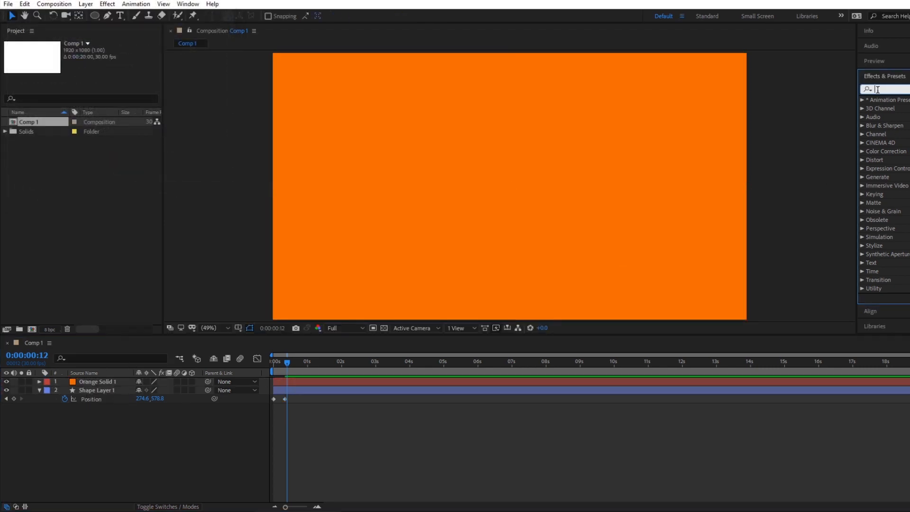
{"action": "type", "text": "mercur"}
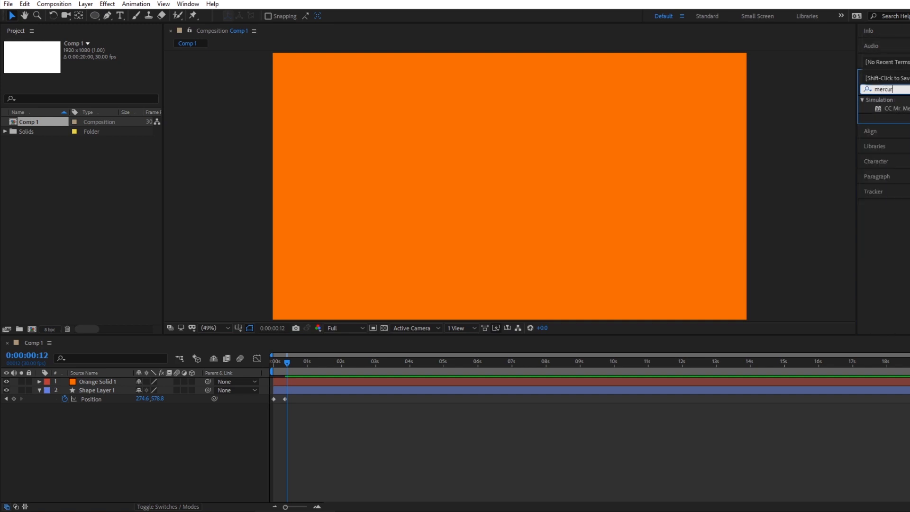
{"action": "left_click", "coordinate": [896, 108]}
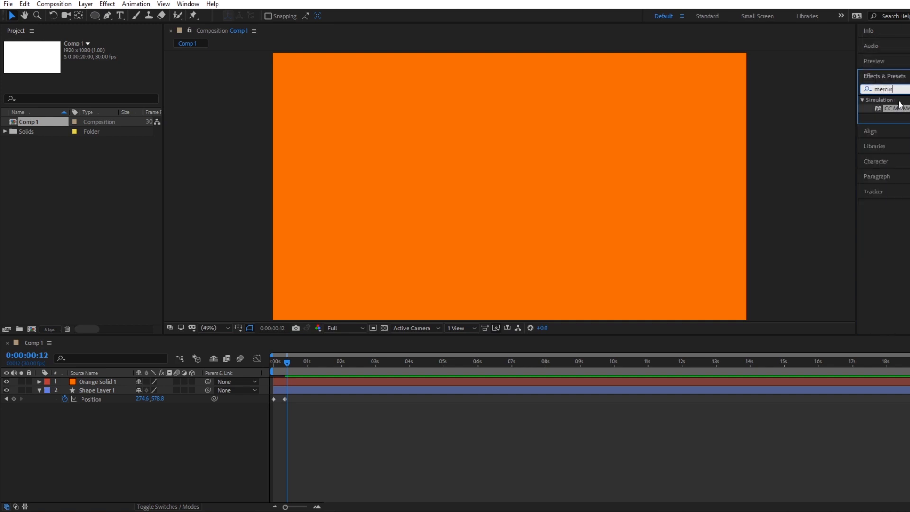
{"action": "left_click", "coordinate": [105, 381]}
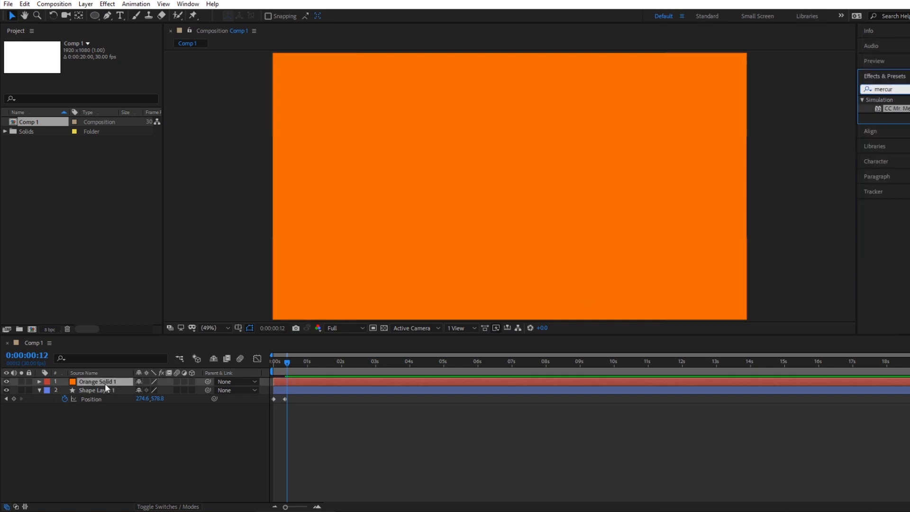
{"action": "double_click", "coordinate": [906, 109]}
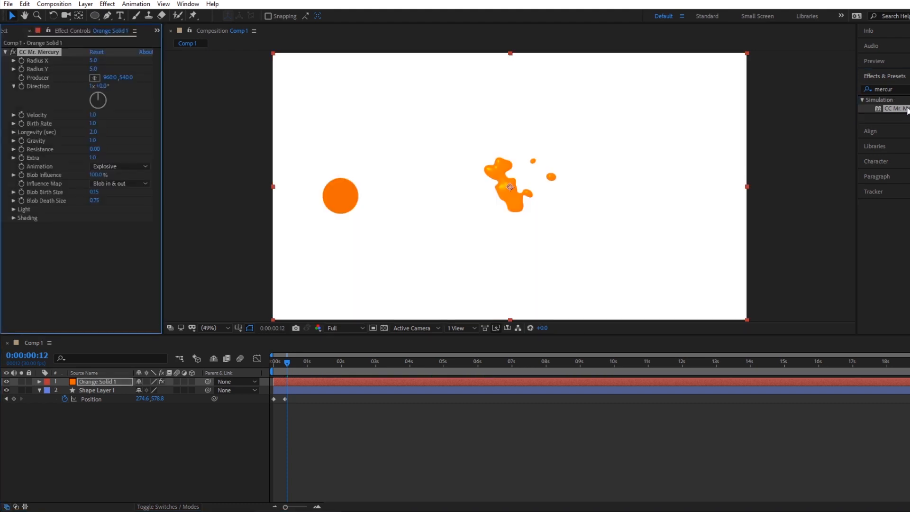
Set the CC Mr. Mercury gravity to 0.0 and its resistance to 0.70, checking the splash at different times.
{"action": "left_click_drag", "start_coordinate": [286, 362], "coordinate": [310, 362]}
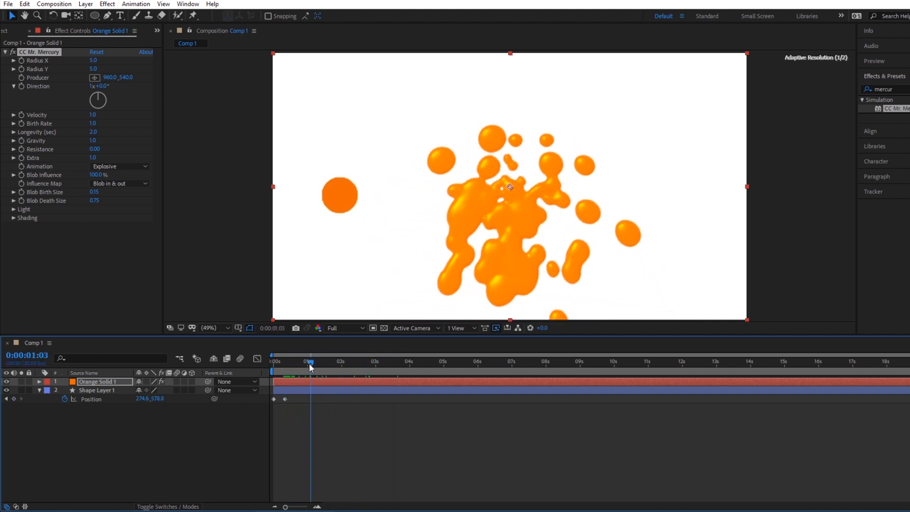
{"action": "left_click", "coordinate": [92, 141]}
{"action": "key", "text": "Return"}
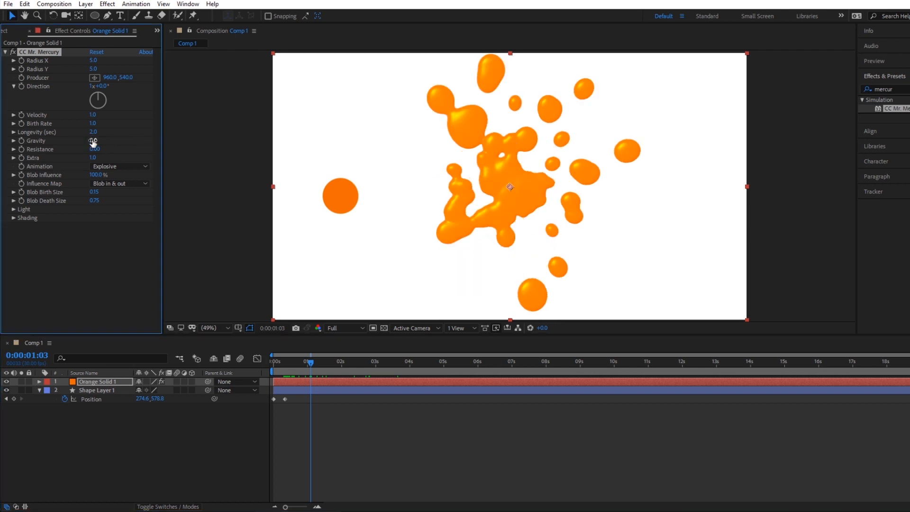
{"action": "left_click_drag", "start_coordinate": [278, 362], "coordinate": [304, 370]}
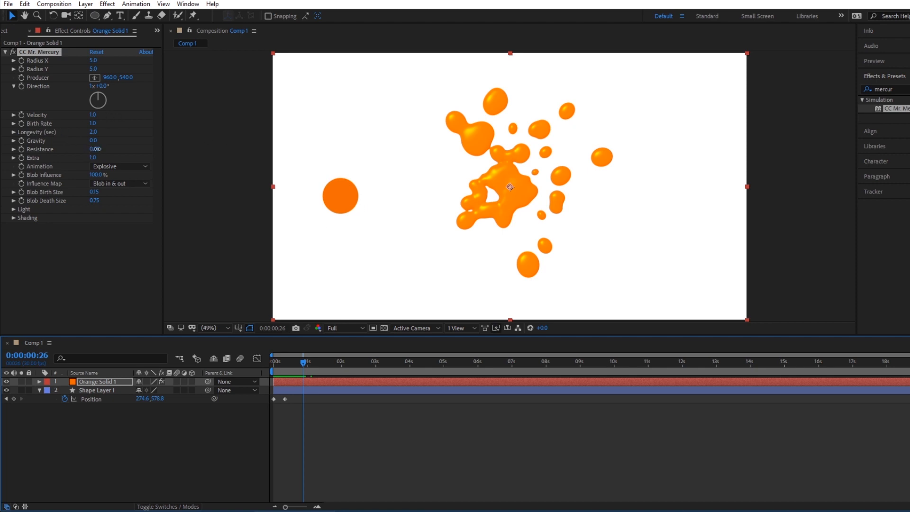
{"action": "left_click_drag", "start_coordinate": [95, 149], "coordinate": [130, 149]}
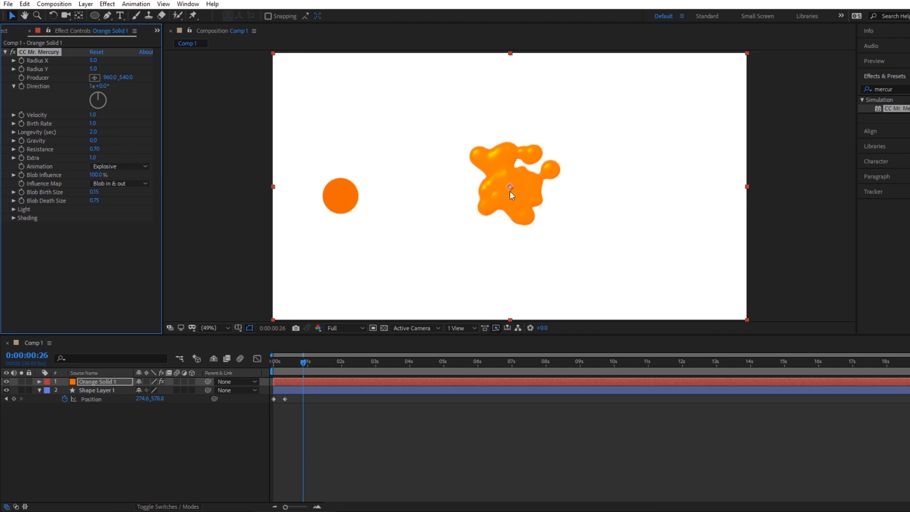
Move the orange solid so its splash is centered on the small circle's end position, and check it at an earlier frame.
{"action": "left_click_drag", "start_coordinate": [510, 190], "coordinate": [357, 195]}
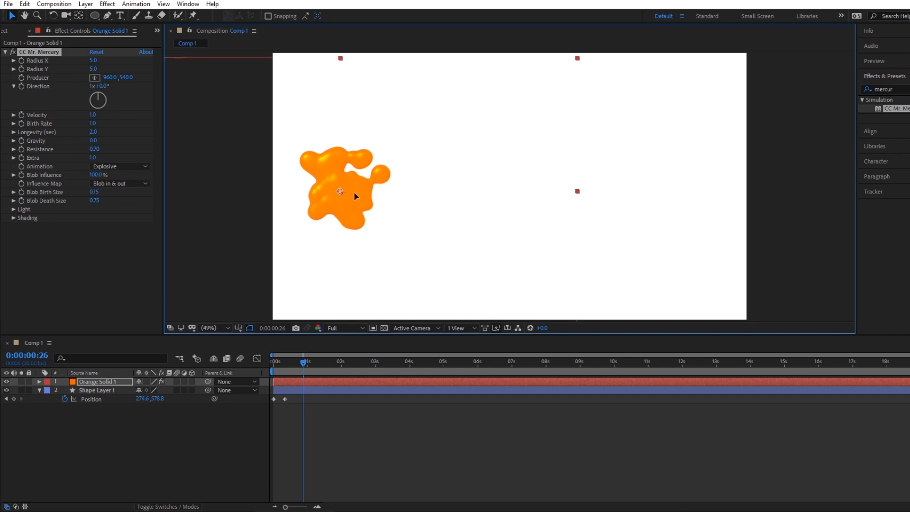
{"action": "left_click_drag", "start_coordinate": [572, 59], "coordinate": [560, 69]}
{"action": "mouse_move", "coordinate": [303, 362]}
{"action": "left_mouse_down"}
{"action": "mouse_move", "coordinate": [266, 362]}
{"action": "mouse_move", "coordinate": [294, 361]}
{"action": "left_mouse_up"}
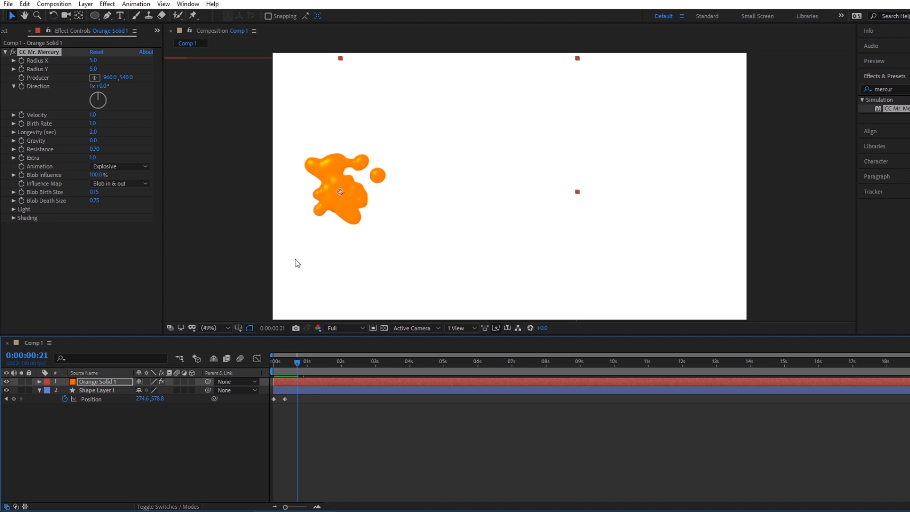
Trim the start of the orange solid layer to 0:00:00:21 and view the splash at 0:00:01:10.
{"action": "left_click", "coordinate": [297, 380]}
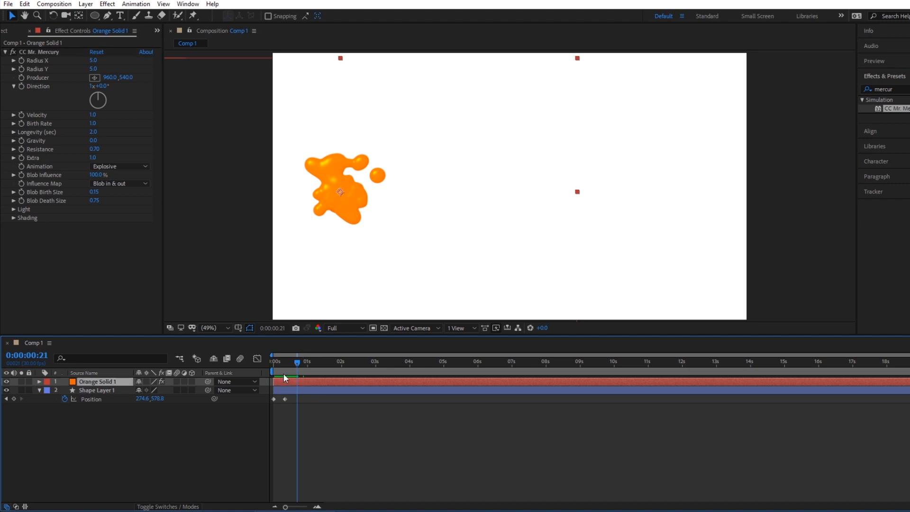
{"action": "left_click_drag", "start_coordinate": [279, 385], "coordinate": [319, 364]}
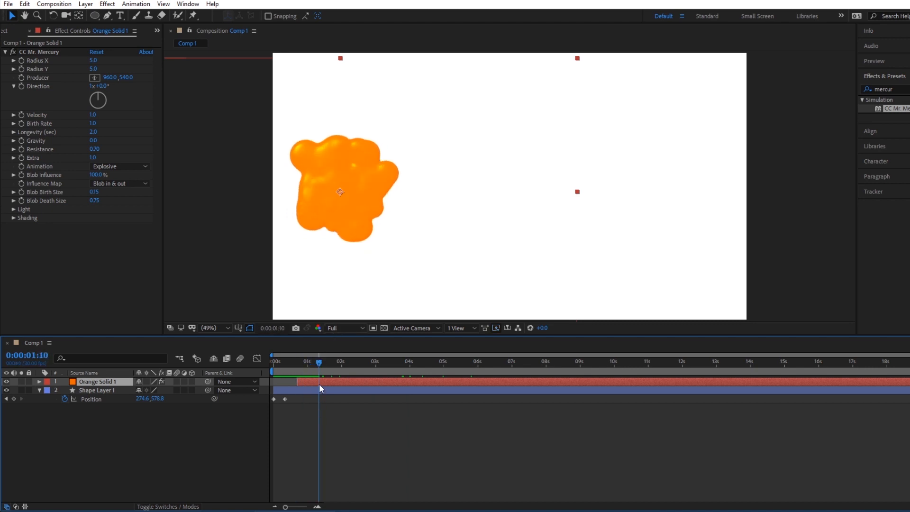
Pre-compose the orange solid layer as "splat 1", moving all attributes into the new composition.
{"action": "right_click", "coordinate": [110, 382]}
{"action": "left_click", "coordinate": [158, 338]}
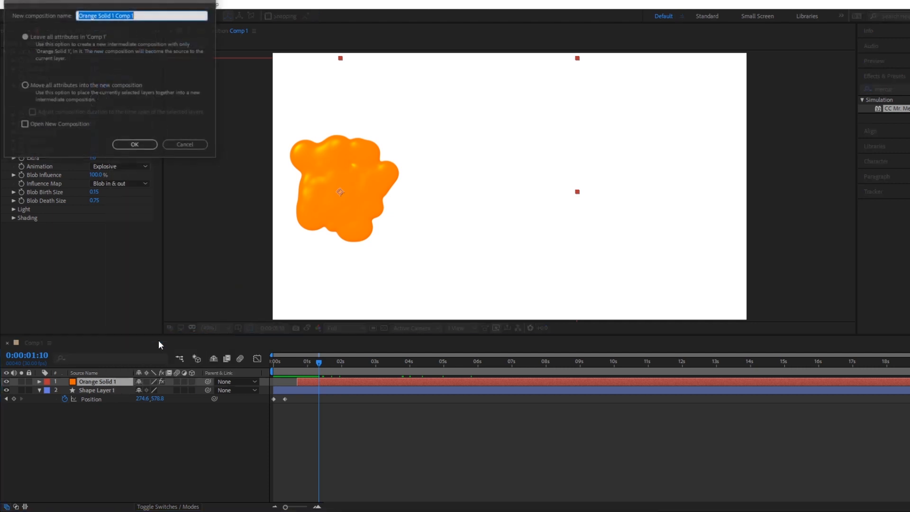
{"action": "left_click", "coordinate": [25, 85]}
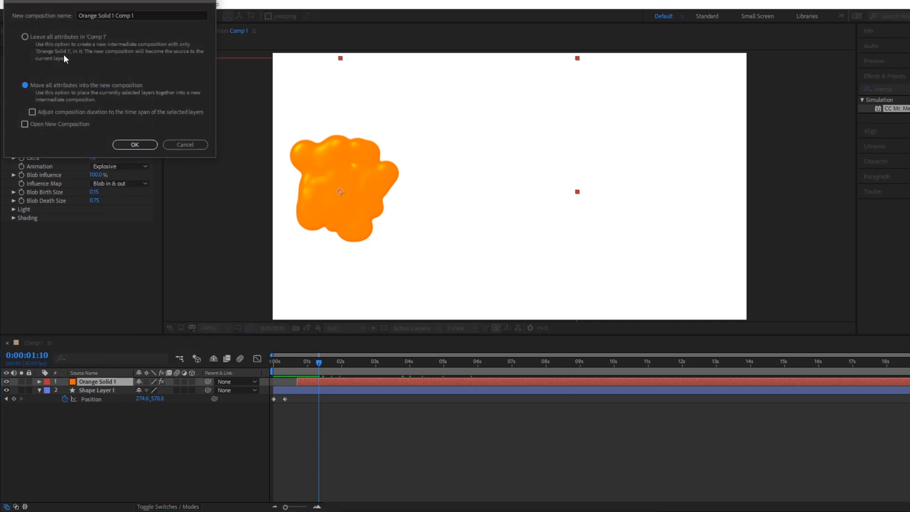
{"action": "left_click_drag", "start_coordinate": [113, 7], "coordinate": [291, 159]}
{"action": "left_click", "coordinate": [322, 167]}
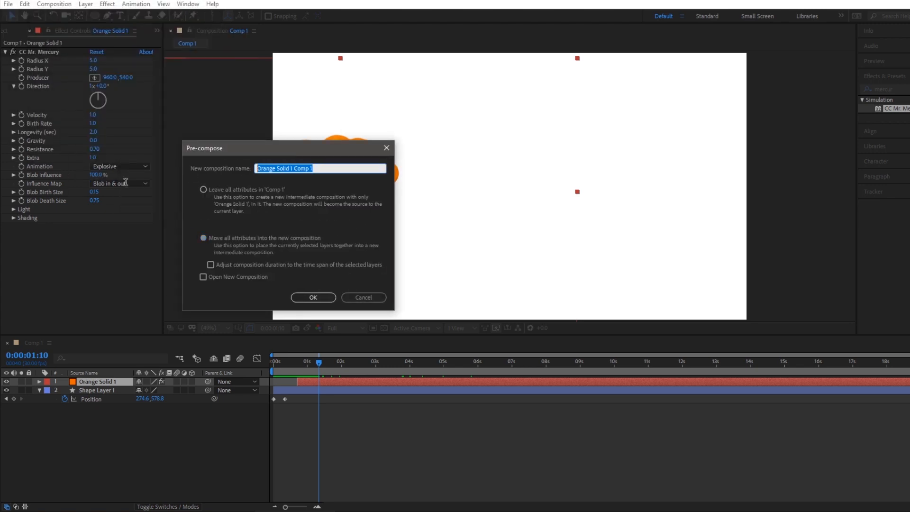
{"action": "type", "text": "splat"}
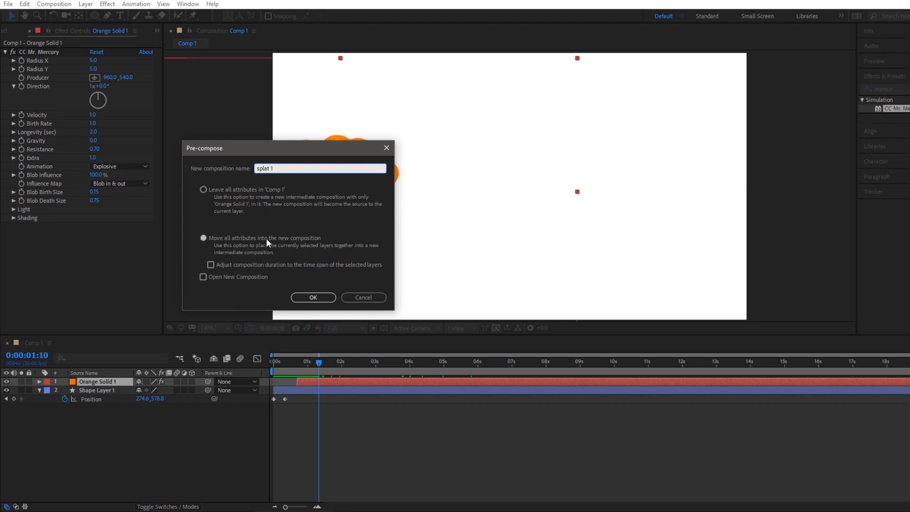
{"action": "left_click", "coordinate": [317, 299]}
Split the splat 1 layer at 0:00:01:04 and delete the part after the split.
{"action": "left_click_drag", "start_coordinate": [274, 363], "coordinate": [312, 364]}
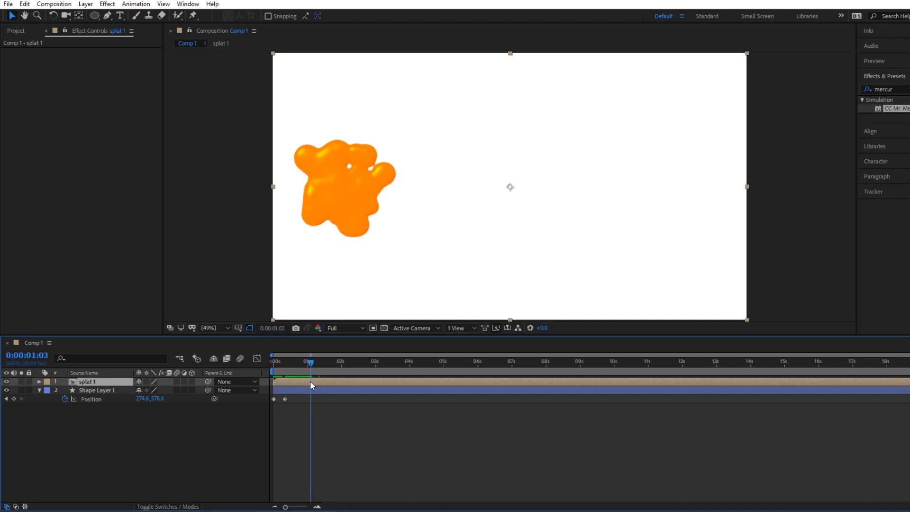
{"action": "key", "text": "Page_Down"}
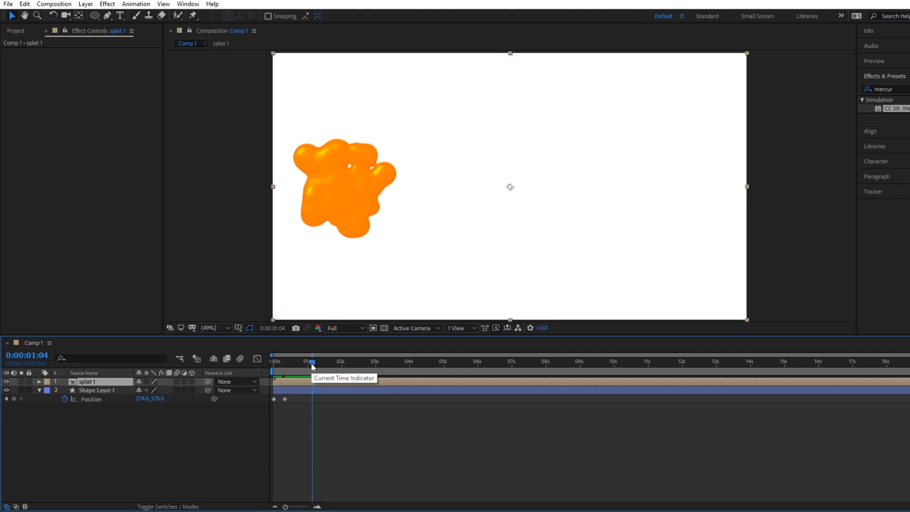
{"action": "key", "text": "ctrl+shift+d"}
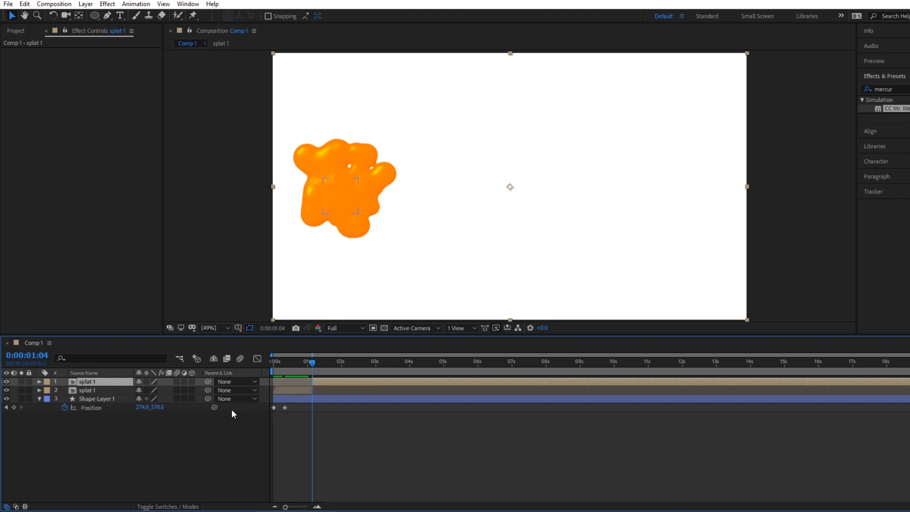
{"action": "mouse_move", "coordinate": [282, 362]}
{"action": "left_mouse_down"}
{"action": "mouse_move", "coordinate": [316, 368]}
{"action": "mouse_move", "coordinate": [296, 363]}
{"action": "left_mouse_up"}
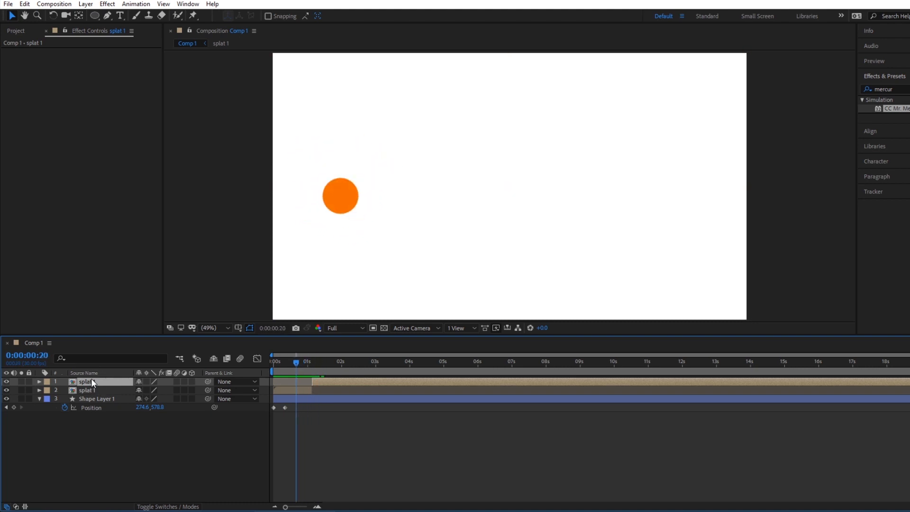
{"action": "key", "text": "Delete"}
Freeze the trimmed splat 1 layer on its last frame and preview the held splash.
{"action": "mouse_move", "coordinate": [290, 363]}
{"action": "left_mouse_down"}
{"action": "mouse_move", "coordinate": [256, 360]}
{"action": "mouse_move", "coordinate": [305, 366]}
{"action": "left_mouse_up"}
{"action": "mouse_move", "coordinate": [317, 367]}
{"action": "left_mouse_down"}
{"action": "mouse_move", "coordinate": [326, 368]}
{"action": "mouse_move", "coordinate": [296, 362]}
{"action": "mouse_move", "coordinate": [334, 365]}
{"action": "mouse_move", "coordinate": [313, 362]}
{"action": "left_mouse_up"}
{"action": "left_click", "coordinate": [284, 382]}
{"action": "right_click", "coordinate": [283, 382]}
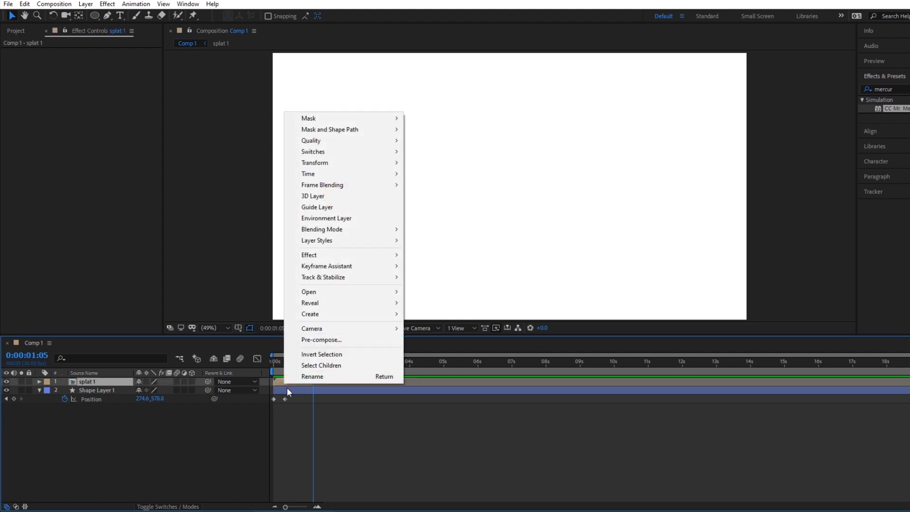
{"action": "mouse_move", "coordinate": [347, 313]}
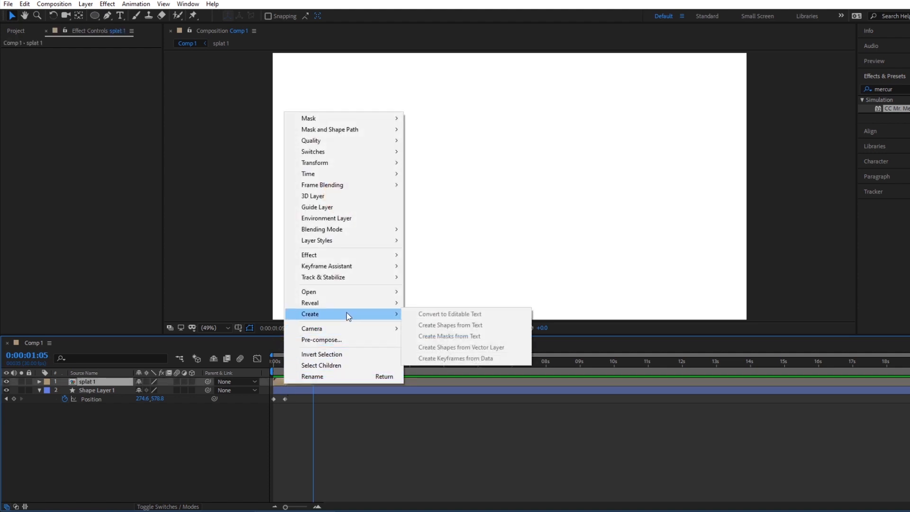
{"action": "mouse_move", "coordinate": [332, 173]}
{"action": "left_click", "coordinate": [439, 217]}
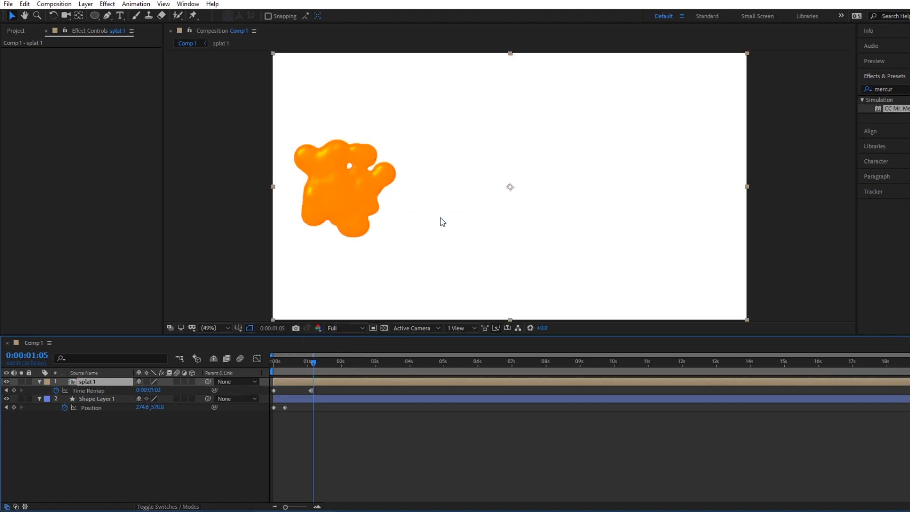
{"action": "left_click", "coordinate": [274, 361]}
{"action": "key", "text": "space"}
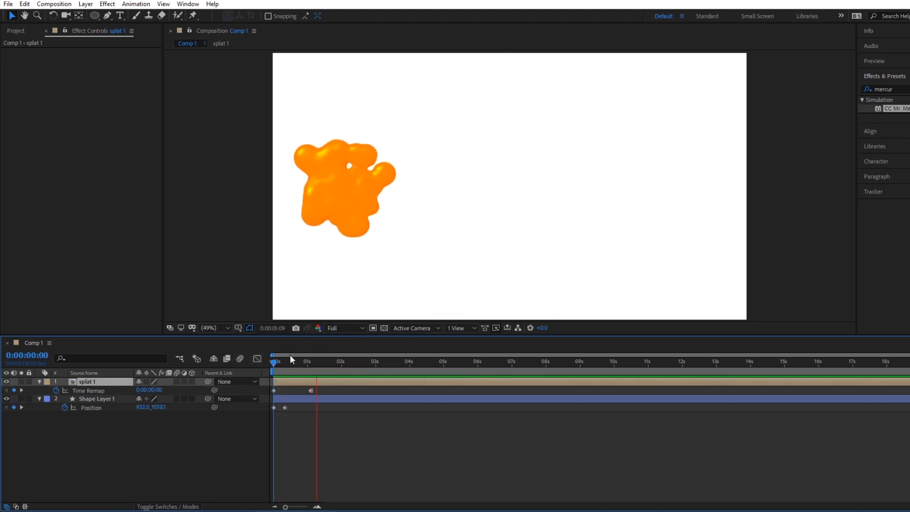
{"action": "left_click_drag", "start_coordinate": [298, 362], "coordinate": [319, 362]}
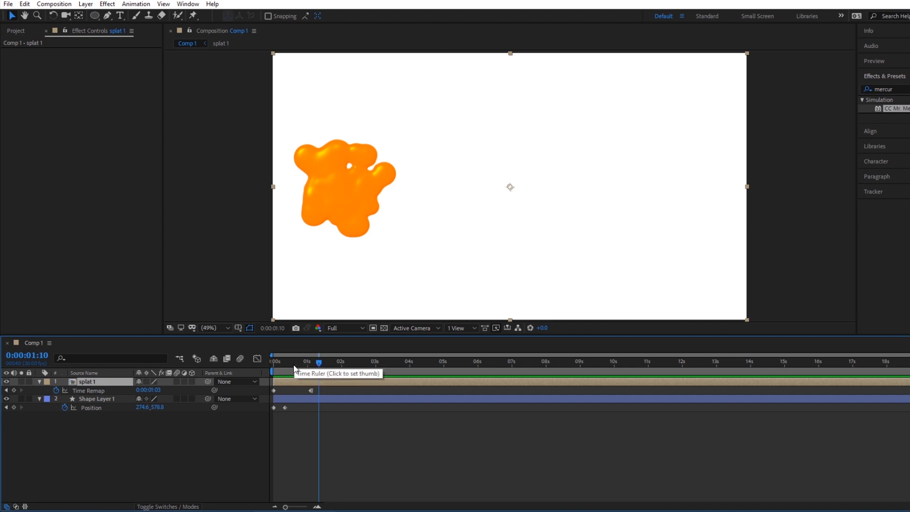
Apply Easy Ease to the last Time Remap keyframe of the splat 1 layer and return to the first frame.
{"action": "left_click", "coordinate": [317, 390]}
{"action": "left_click", "coordinate": [311, 390]}
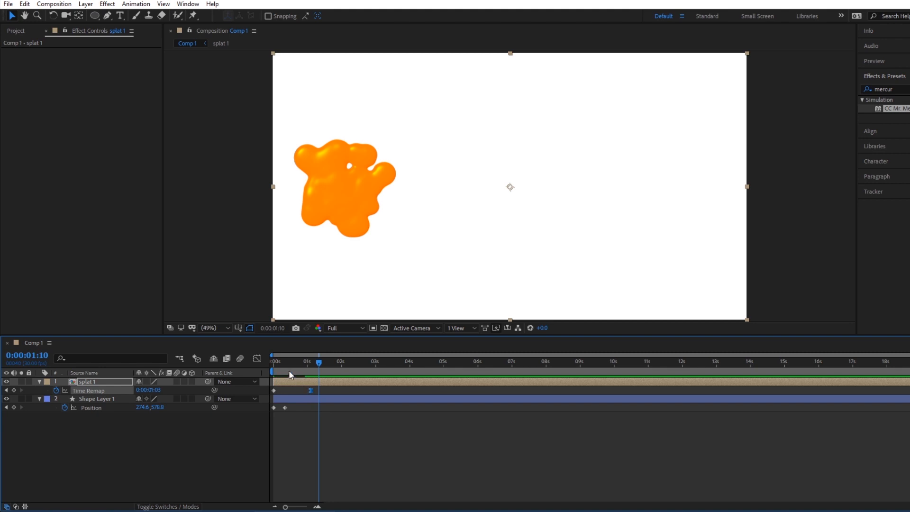
{"action": "key", "text": "Home"}
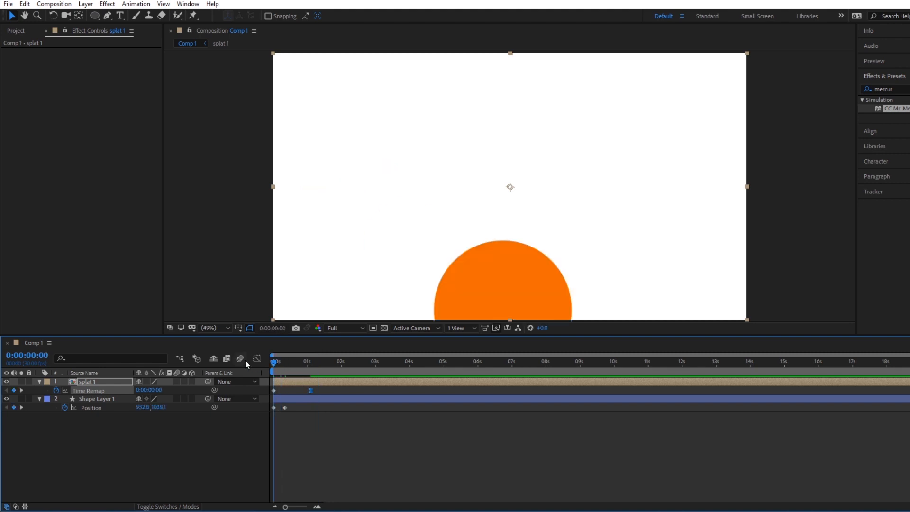
Shift the splat 1 layer slightly earlier so the splash starts as the circle arrives, and preview the animation.
{"action": "mouse_move", "coordinate": [277, 361]}
{"action": "left_mouse_down"}
{"action": "mouse_move", "coordinate": [307, 361]}
{"action": "mouse_move", "coordinate": [280, 350]}
{"action": "mouse_move", "coordinate": [294, 360]}
{"action": "left_mouse_up"}
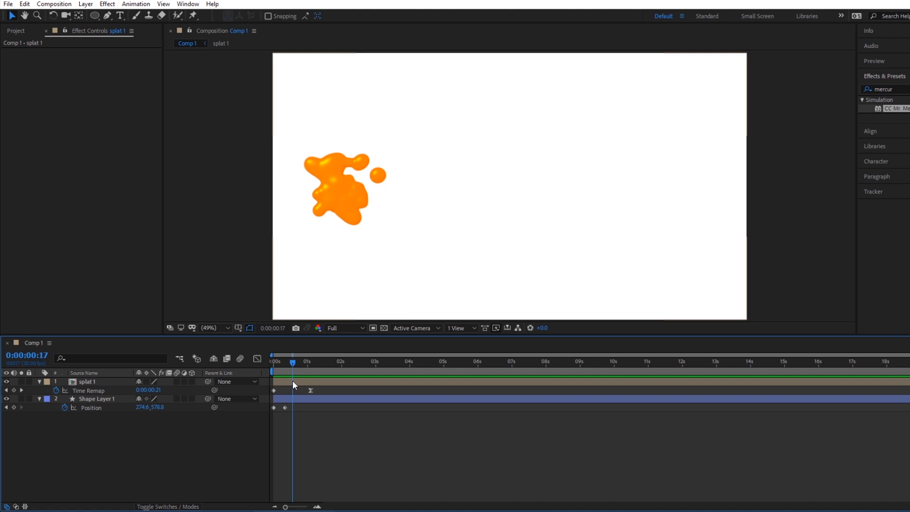
{"action": "left_click_drag", "start_coordinate": [292, 381], "coordinate": [266, 362]}
{"action": "key", "text": "space"}
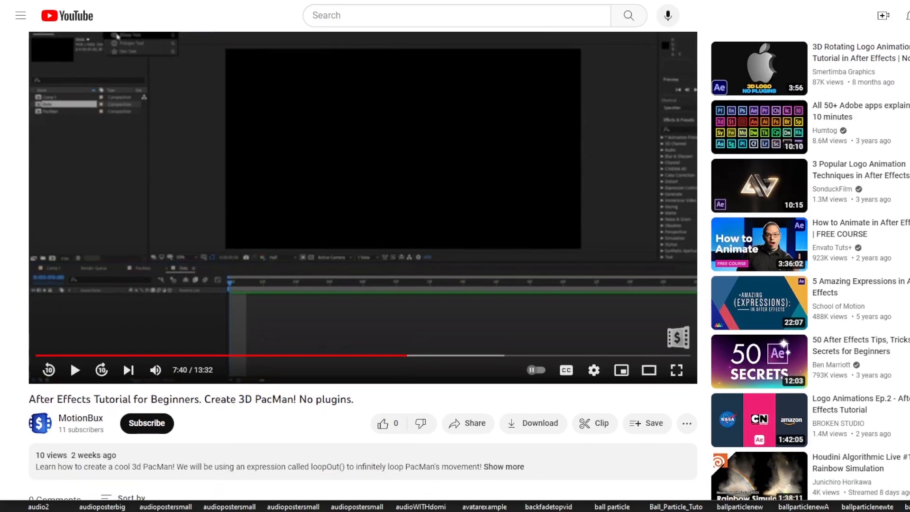
Switch to YouTube, like the 3D PacMan After Effects tutorial and subscribe to the MotionBux channel.
{"action": "scroll", "coordinate": [70, 303], "scroll_direction": "down", "scroll_amount": 2}
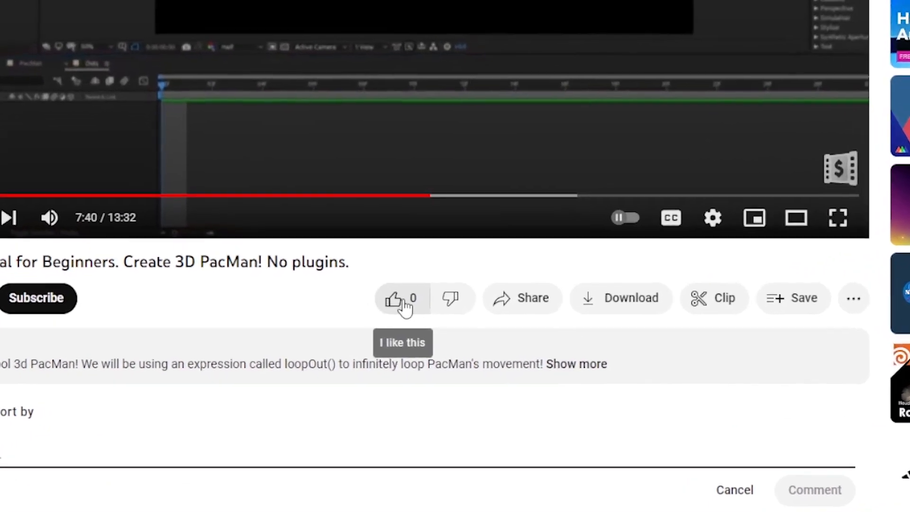
{"action": "left_click", "coordinate": [380, 314]}
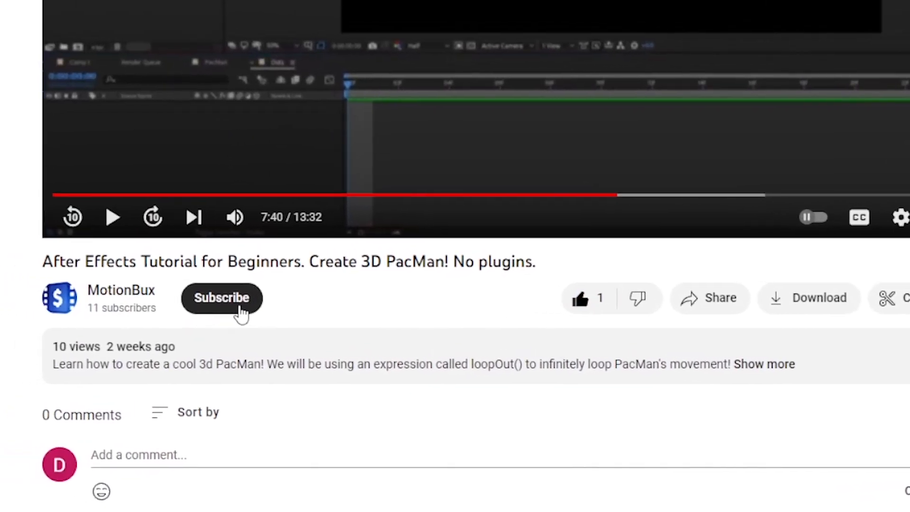
{"action": "left_click", "coordinate": [240, 312]}
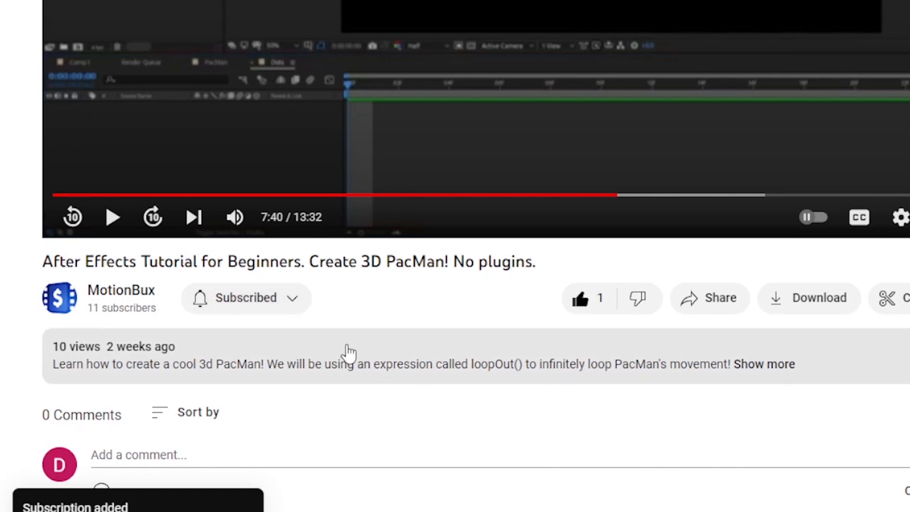
Post the comment "This is the coolest video I have ever seen in my entire life of living on this planet we call Earth!" on the video.
{"action": "scroll", "coordinate": [349, 356], "scroll_direction": "down", "scroll_amount": 2}
{"action": "left_click", "coordinate": [305, 370]}
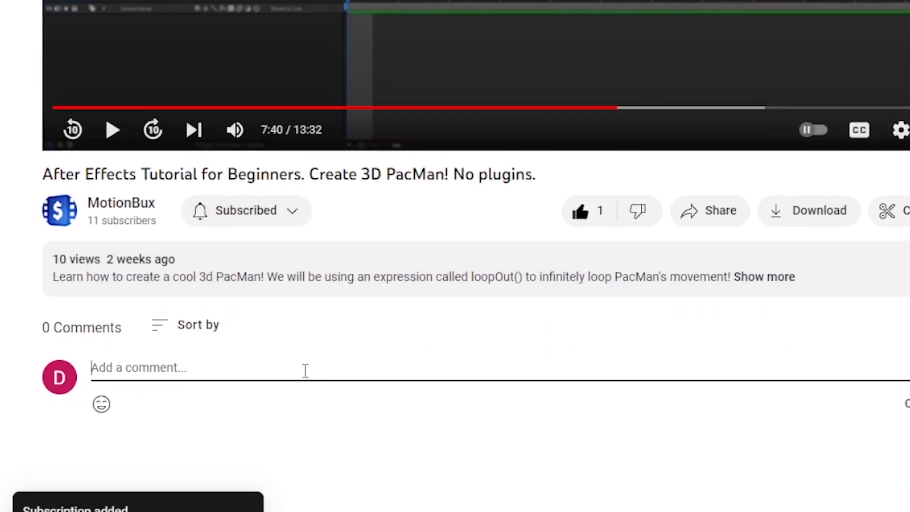
{"action": "type", "text": "This is the coolest video I have e"}
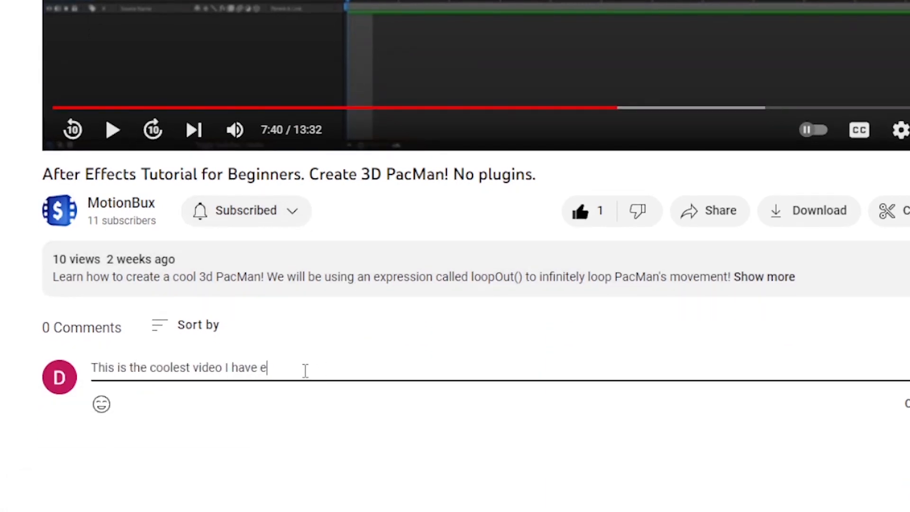
{"action": "type", "text": "ver seen in my entire life of l"}
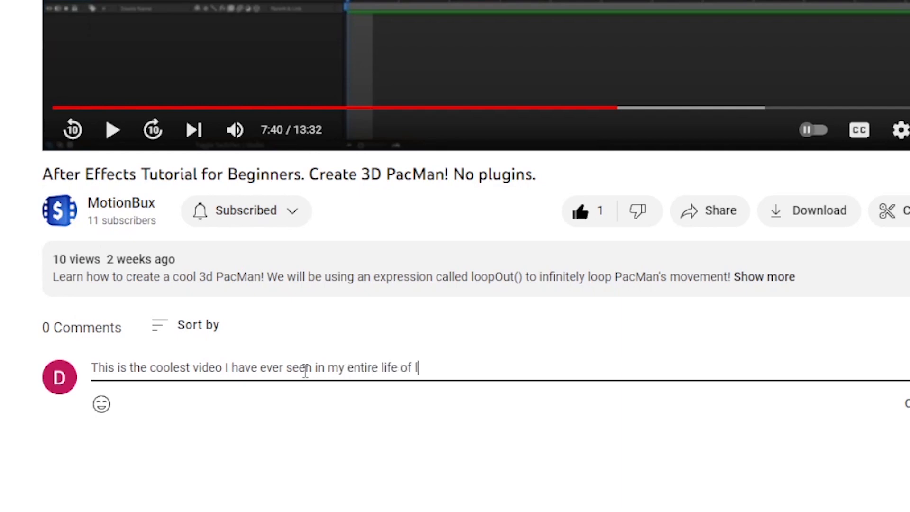
{"action": "type", "text": "iving on this planet we call E"}
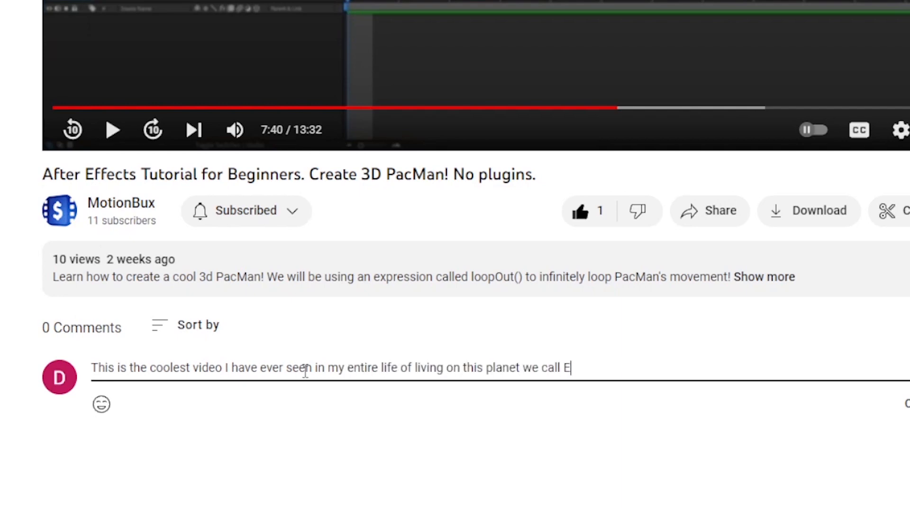
{"action": "type", "text": "arth!"}
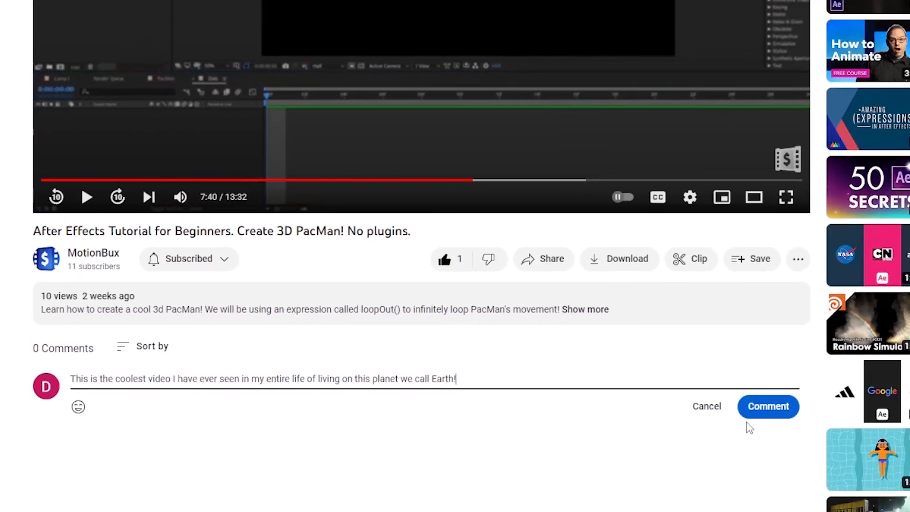
{"action": "left_click", "coordinate": [762, 411]}
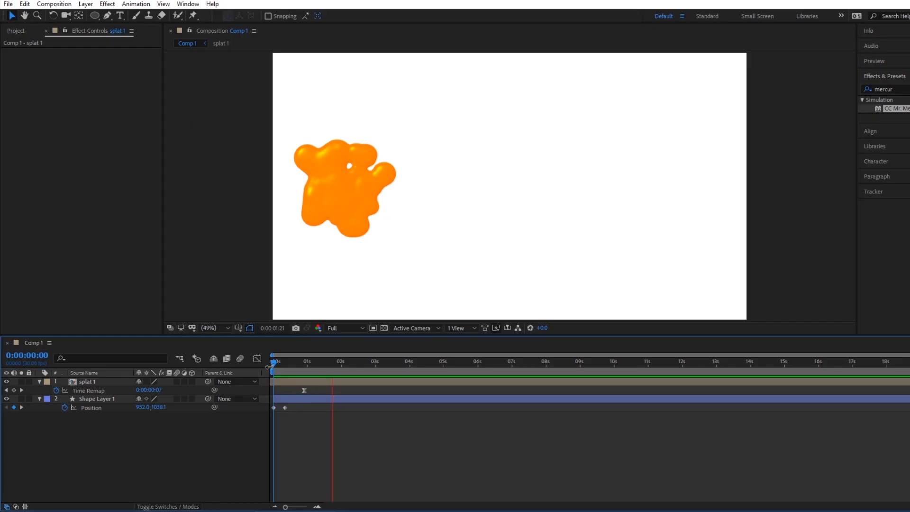
Return to After Effects and add a Bevel and Emboss layer style to the orange circle's shape layer at 0:00:00:04.
{"action": "left_click_drag", "start_coordinate": [305, 363], "coordinate": [331, 363]}
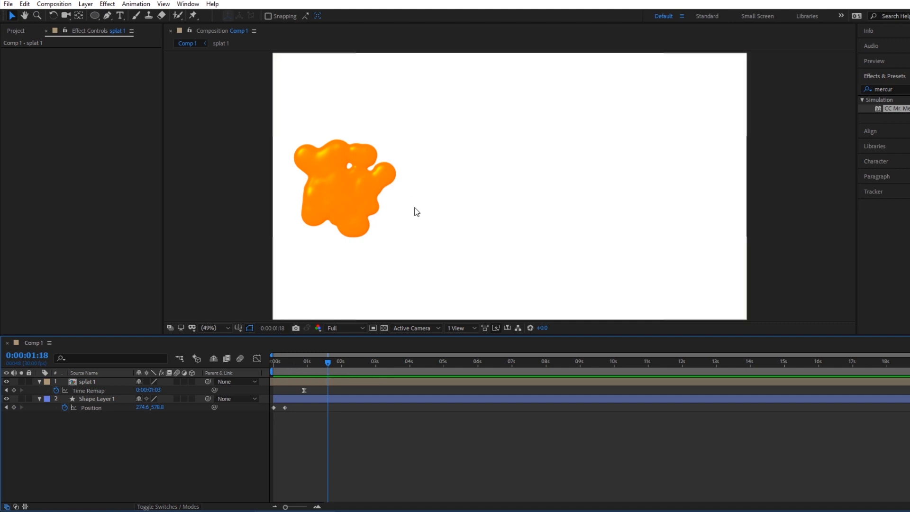
{"action": "mouse_move", "coordinate": [285, 363]}
{"action": "left_mouse_down"}
{"action": "mouse_move", "coordinate": [294, 365]}
{"action": "mouse_move", "coordinate": [272, 360]}
{"action": "mouse_move", "coordinate": [278, 372]}
{"action": "left_mouse_up"}
{"action": "left_click", "coordinate": [108, 402]}
{"action": "right_click", "coordinate": [108, 402]}
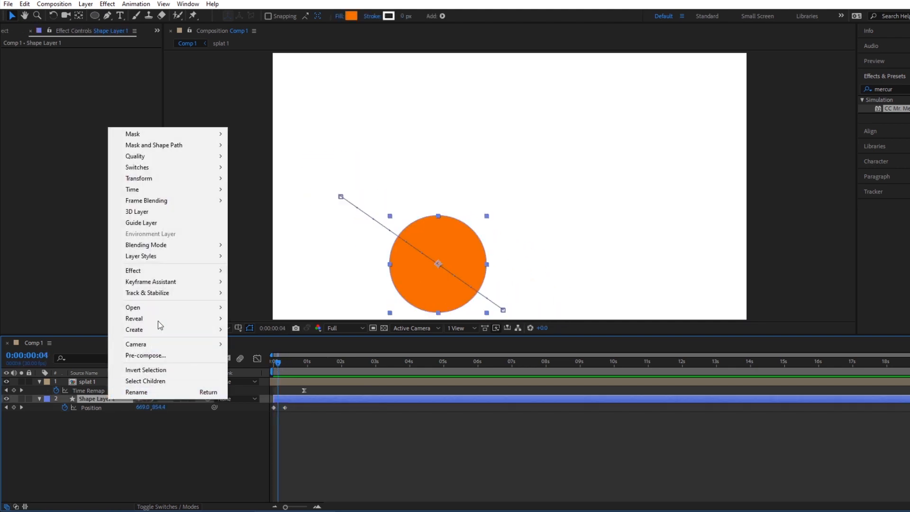
{"action": "mouse_move", "coordinate": [197, 252]}
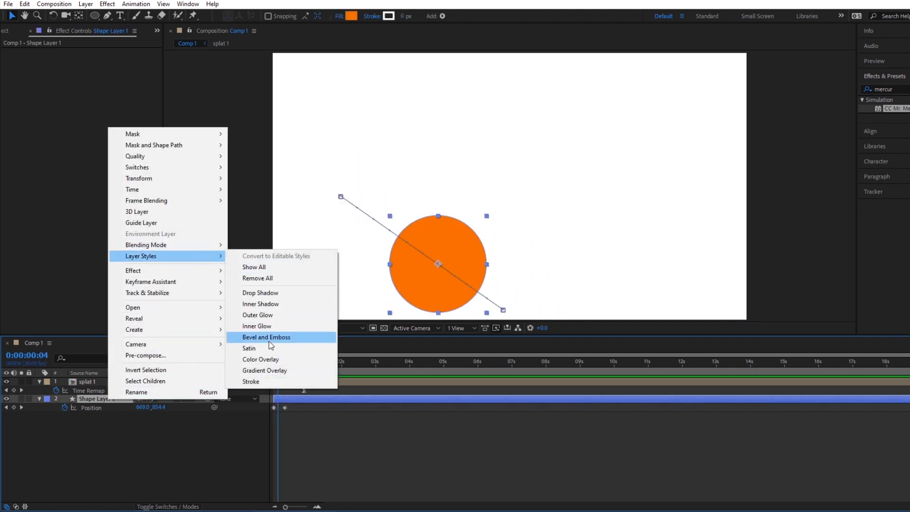
{"action": "left_click", "coordinate": [269, 339]}
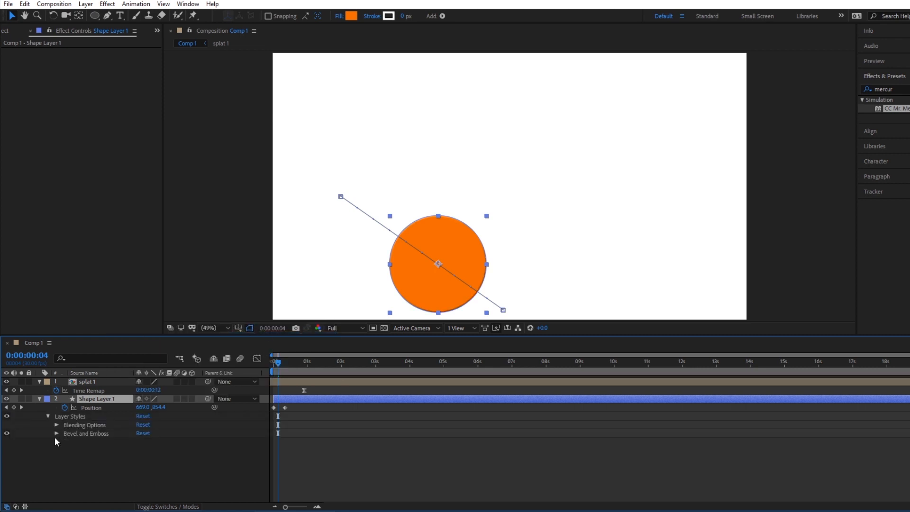
Set the size of the orange circle's Bevel and Emboss style to 99.0.
{"action": "left_click", "coordinate": [56, 434]}
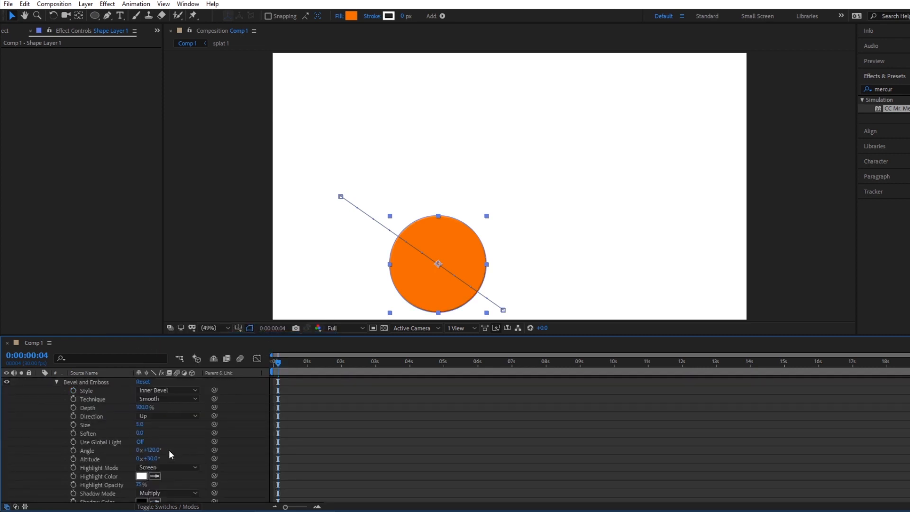
{"action": "scroll", "coordinate": [176, 438], "scroll_direction": "up", "scroll_amount": 1}
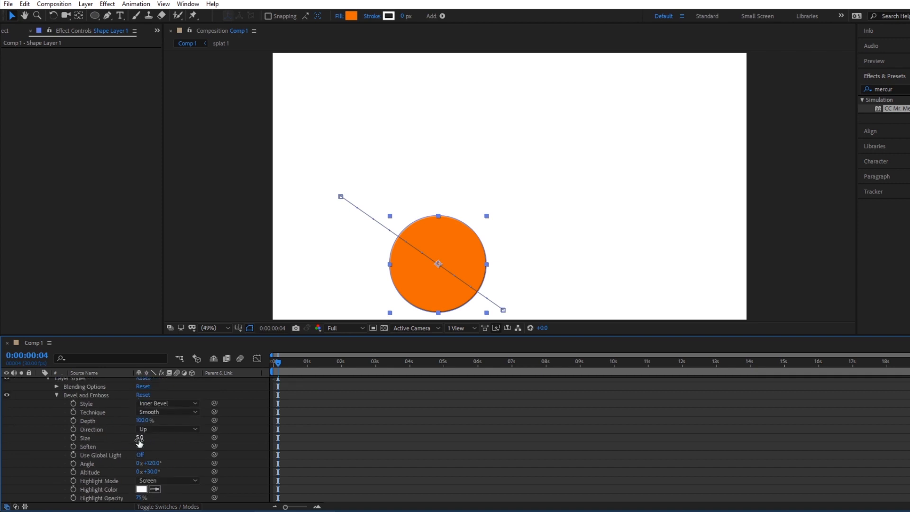
{"action": "left_click_drag", "start_coordinate": [141, 437], "coordinate": [184, 436]}
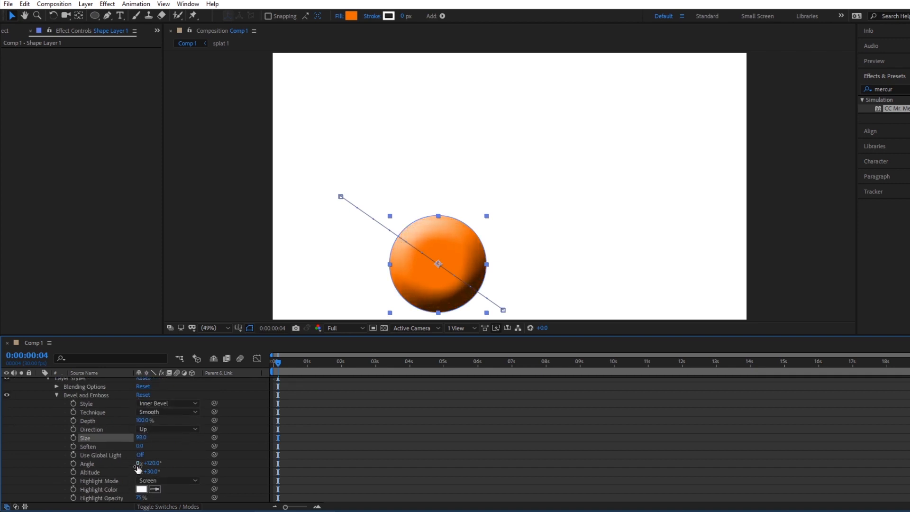
Set the Soften value of the orange circle's Bevel and Emboss style to 16.0 and check the circle at 0:00:00:07.
{"action": "left_click_drag", "start_coordinate": [140, 446], "coordinate": [163, 447]}
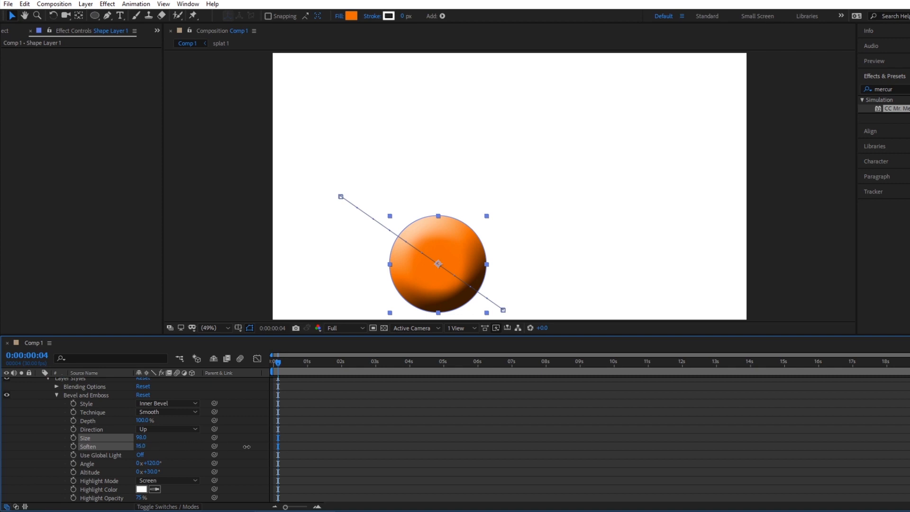
{"action": "left_click_drag", "start_coordinate": [246, 446], "coordinate": [247, 446]}
{"action": "scroll", "coordinate": [89, 430], "scroll_direction": "up", "scroll_amount": 3}
{"action": "left_click", "coordinate": [40, 399]}
{"action": "mouse_move", "coordinate": [278, 362]}
{"action": "left_mouse_down"}
{"action": "mouse_move", "coordinate": [265, 359]}
{"action": "mouse_move", "coordinate": [282, 362]}
{"action": "left_mouse_up"}
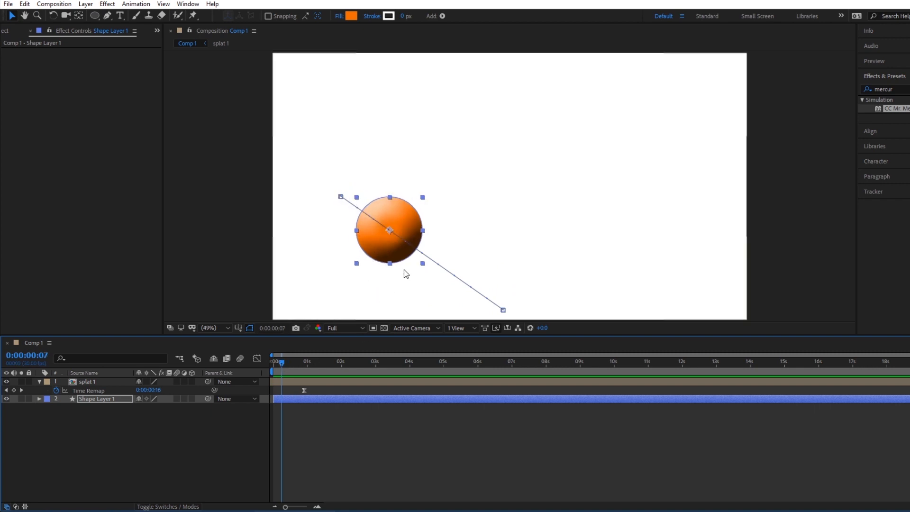
Lower the Shadow Opacity of the orange circle's Bevel and Emboss style until the dark shading is gone.
{"action": "left_click", "coordinate": [39, 399]}
{"action": "scroll", "coordinate": [84, 405], "scroll_direction": "down", "scroll_amount": 1}
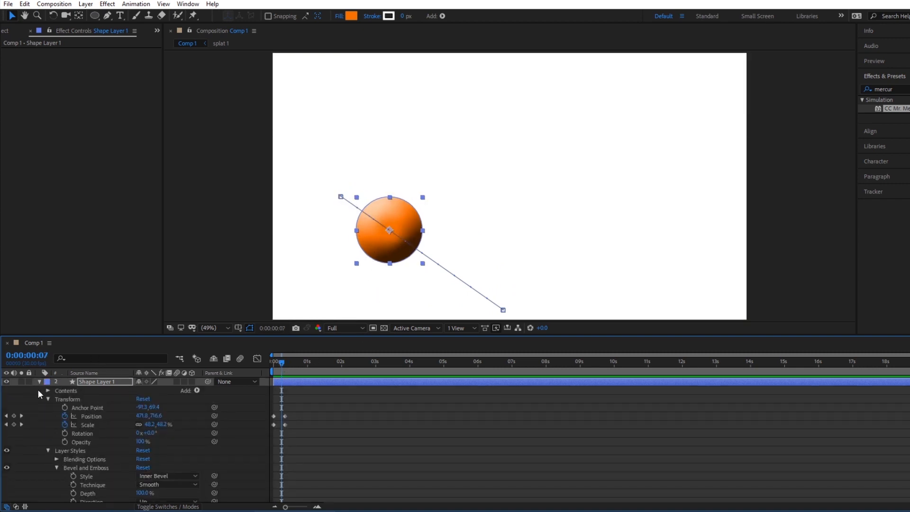
{"action": "left_click", "coordinate": [48, 398]}
{"action": "left_click", "coordinate": [48, 407]}
{"action": "left_click", "coordinate": [47, 424]}
{"action": "scroll", "coordinate": [97, 442], "scroll_direction": "down", "scroll_amount": 3}
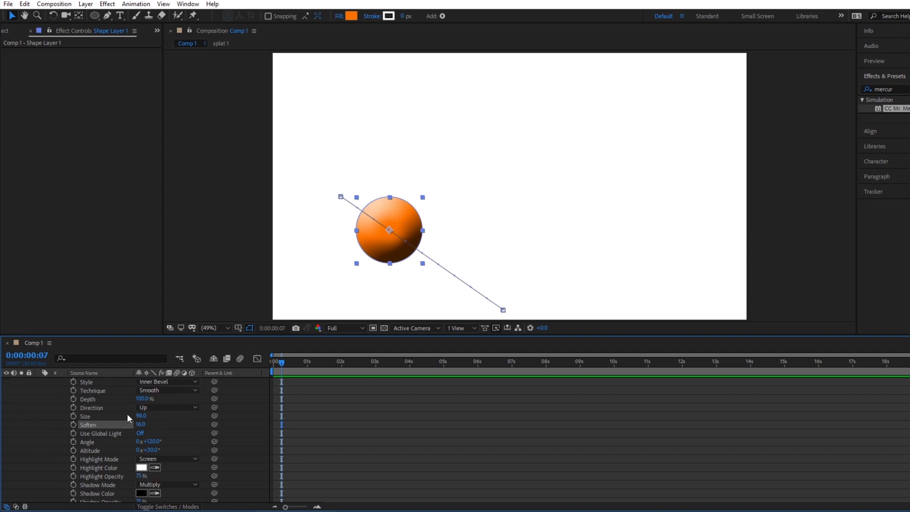
{"action": "scroll", "coordinate": [127, 413], "scroll_direction": "down", "scroll_amount": 1}
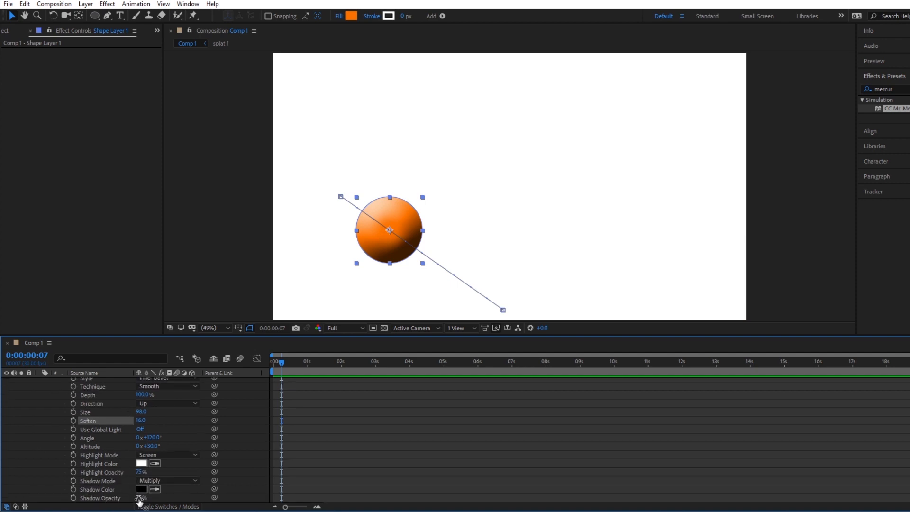
{"action": "left_click_drag", "start_coordinate": [139, 501], "coordinate": [118, 496]}
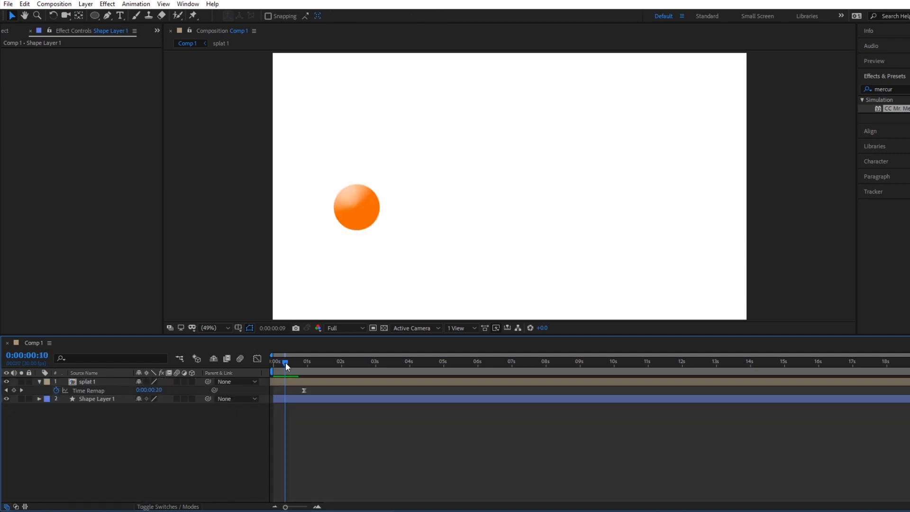
Duplicate the orange circle's shape layer, Shape Layer 1.
{"action": "left_click_drag", "start_coordinate": [285, 362], "coordinate": [305, 362]}
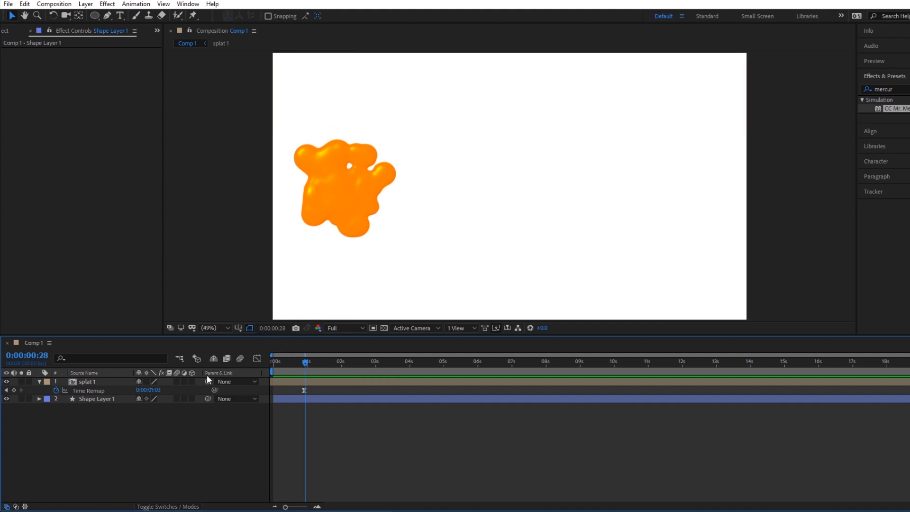
{"action": "left_click", "coordinate": [95, 400]}
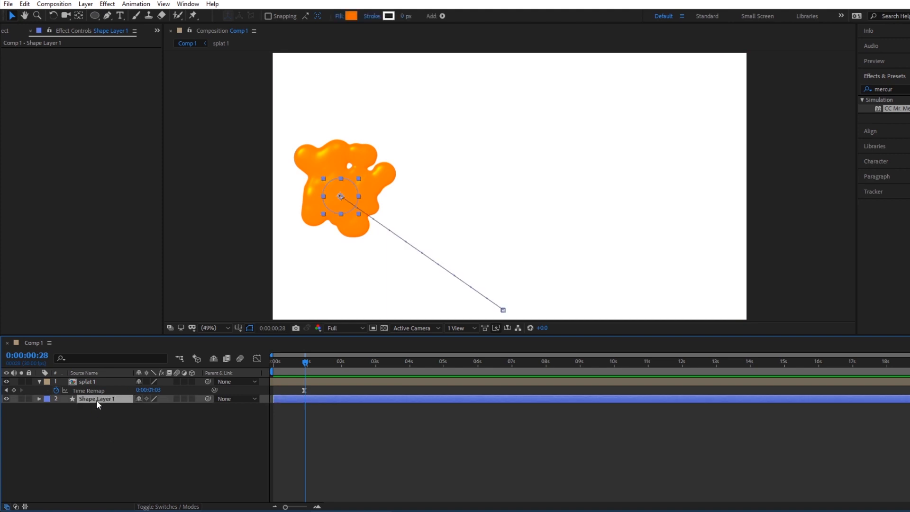
{"action": "key", "text": "ctrl+d"}
{"action": "key", "text": "Home"}
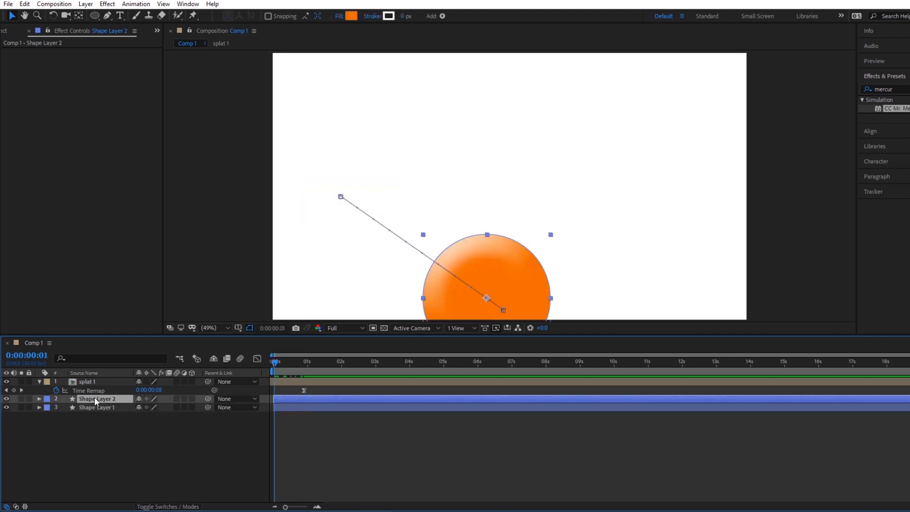
Move the duplicate circle's end position at the 0:00:00:10 keyframe to the right of the original, about 589.0, 566.5.
{"action": "key", "text": "p"}
{"action": "left_click", "coordinate": [277, 361]}
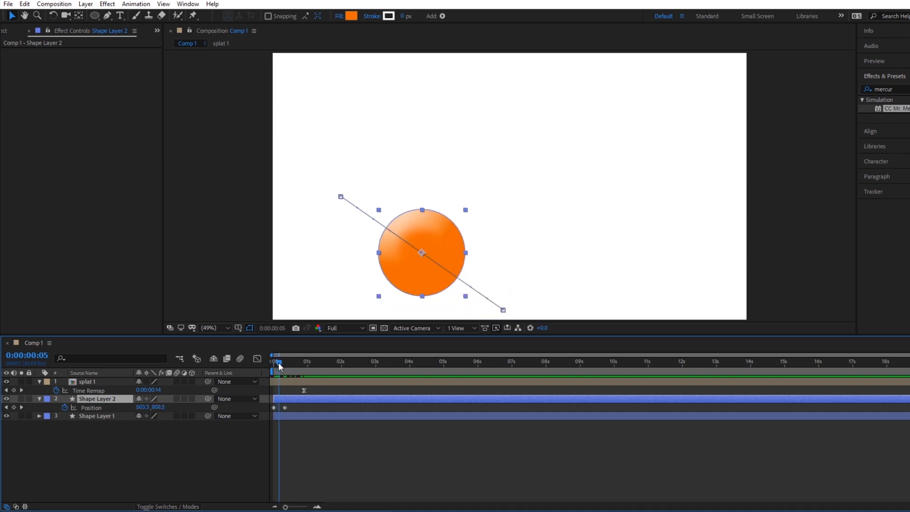
{"action": "left_click_drag", "start_coordinate": [278, 362], "coordinate": [283, 363]}
{"action": "left_click", "coordinate": [285, 407]}
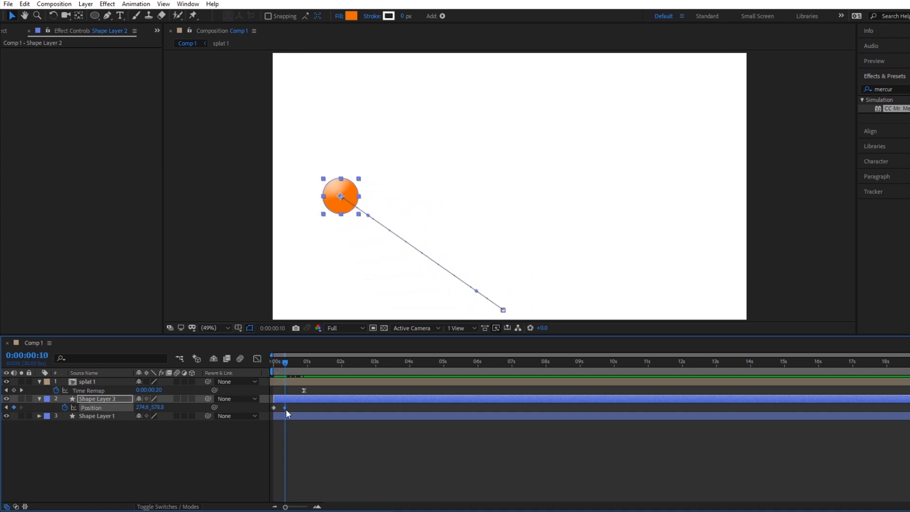
{"action": "left_click_drag", "start_coordinate": [355, 196], "coordinate": [443, 192]}
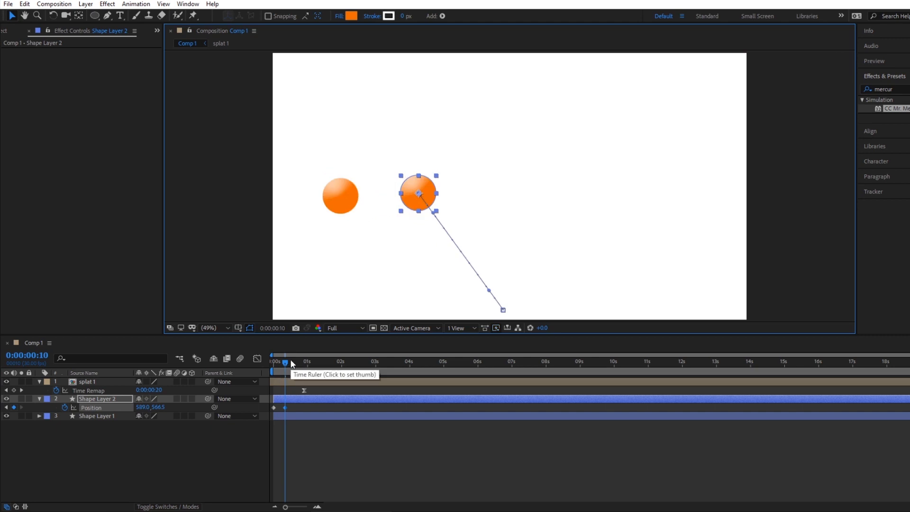
Slide the duplicate circle's layer along the timeline so its flight starts at 0:00:00:17 and ends at 0:00:00:27.
{"action": "mouse_move", "coordinate": [290, 359]}
{"action": "left_mouse_down"}
{"action": "mouse_move", "coordinate": [278, 361]}
{"action": "mouse_move", "coordinate": [309, 357]}
{"action": "mouse_move", "coordinate": [297, 359]}
{"action": "left_mouse_up"}
{"action": "left_click_drag", "start_coordinate": [283, 398], "coordinate": [303, 397]}
{"action": "mouse_move", "coordinate": [283, 358]}
{"action": "left_mouse_down"}
{"action": "mouse_move", "coordinate": [272, 362]}
{"action": "mouse_move", "coordinate": [318, 360]}
{"action": "mouse_move", "coordinate": [299, 359]}
{"action": "left_mouse_up"}
{"action": "left_click_drag", "start_coordinate": [303, 400], "coordinate": [300, 399]}
{"action": "left_click_drag", "start_coordinate": [299, 364], "coordinate": [303, 365]}
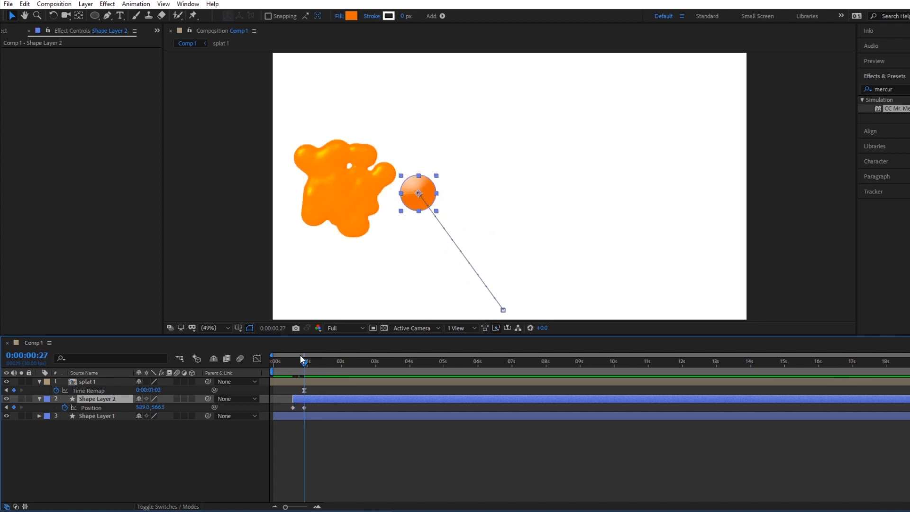
Copy the Orange Solid 1 layer with CC Mr. Mercury from the splat 1 composition and paste it into Comp 1.
{"action": "left_click", "coordinate": [104, 383]}
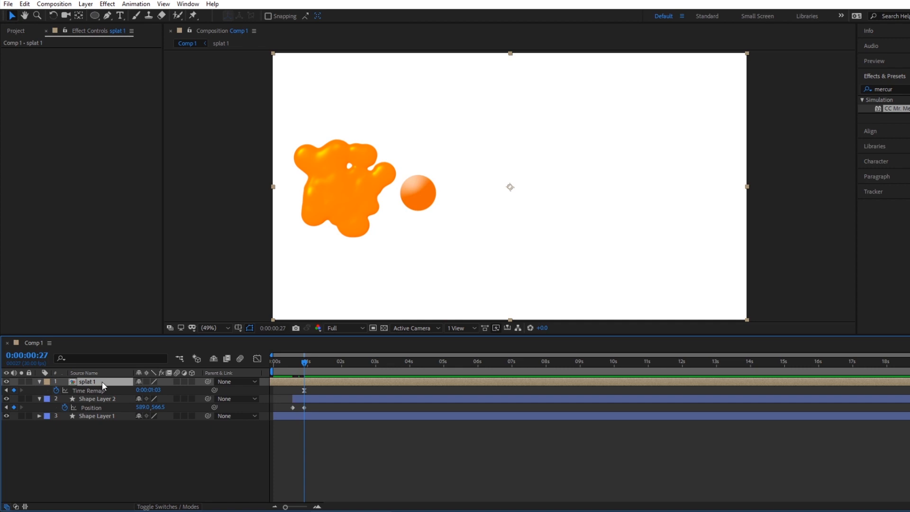
{"action": "double_click", "coordinate": [102, 381]}
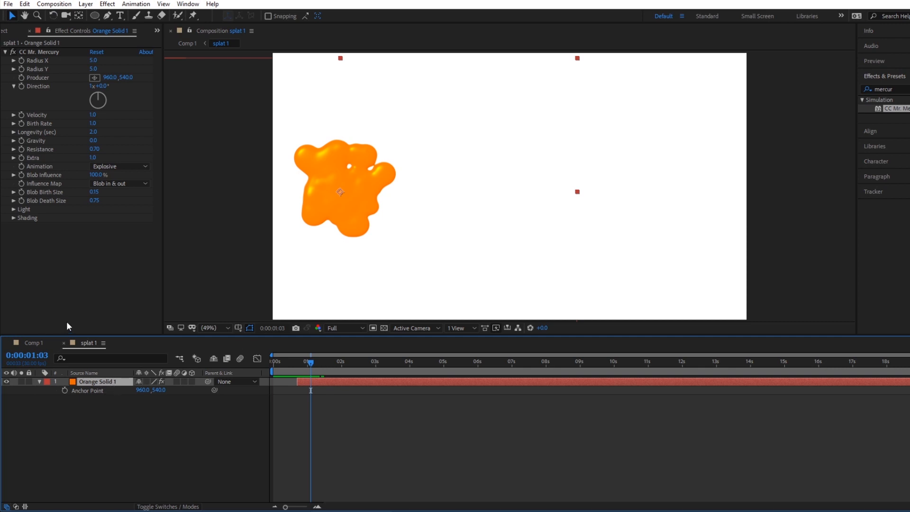
{"action": "left_click", "coordinate": [33, 343]}
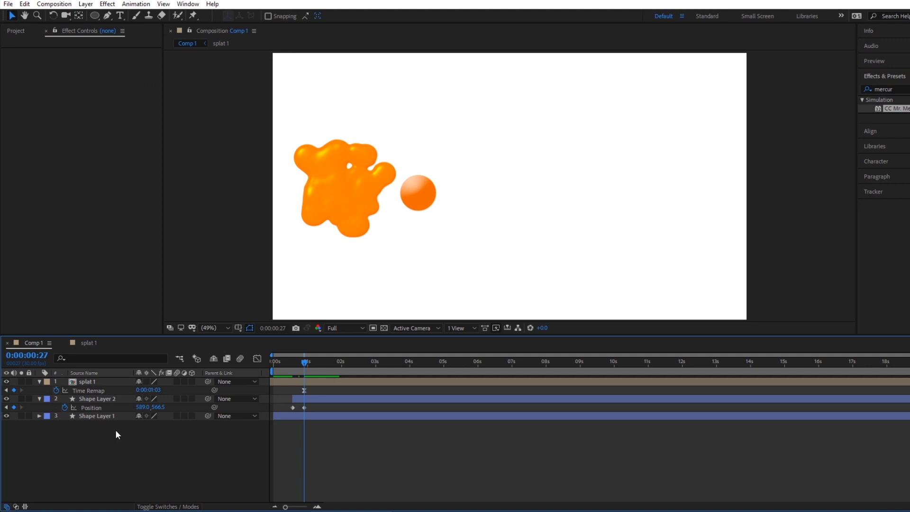
{"action": "key", "text": "ctrl+v"}
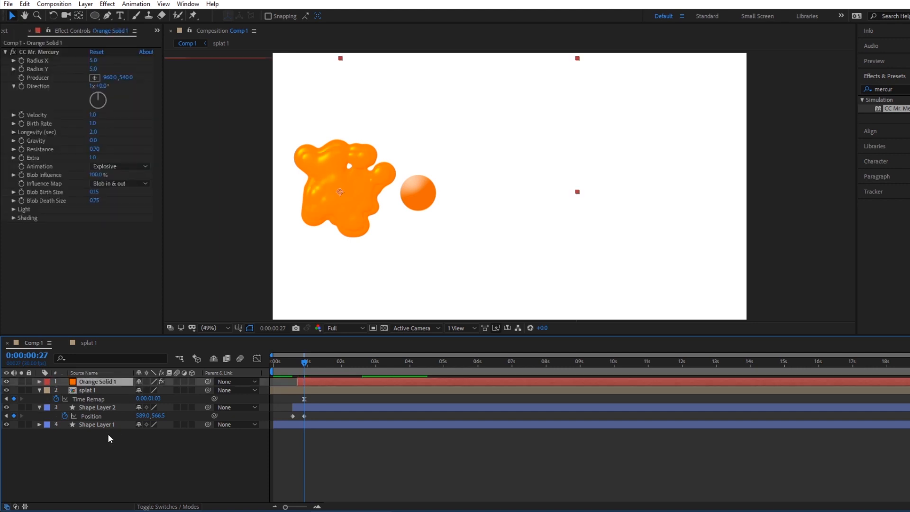
Move the pasted Orange Solid 1 splat to the right of the second circle and check its burst up to 0:00:01:08.
{"action": "mouse_move", "coordinate": [297, 353]}
{"action": "left_mouse_down"}
{"action": "mouse_move", "coordinate": [285, 365]}
{"action": "mouse_move", "coordinate": [391, 345]}
{"action": "mouse_move", "coordinate": [307, 359]}
{"action": "left_mouse_up"}
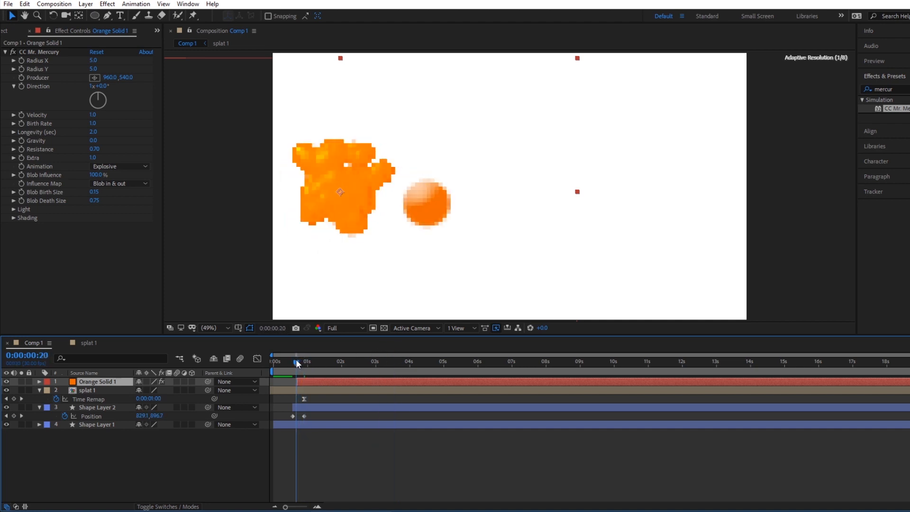
{"action": "left_click", "coordinate": [87, 390]}
{"action": "left_click", "coordinate": [95, 382]}
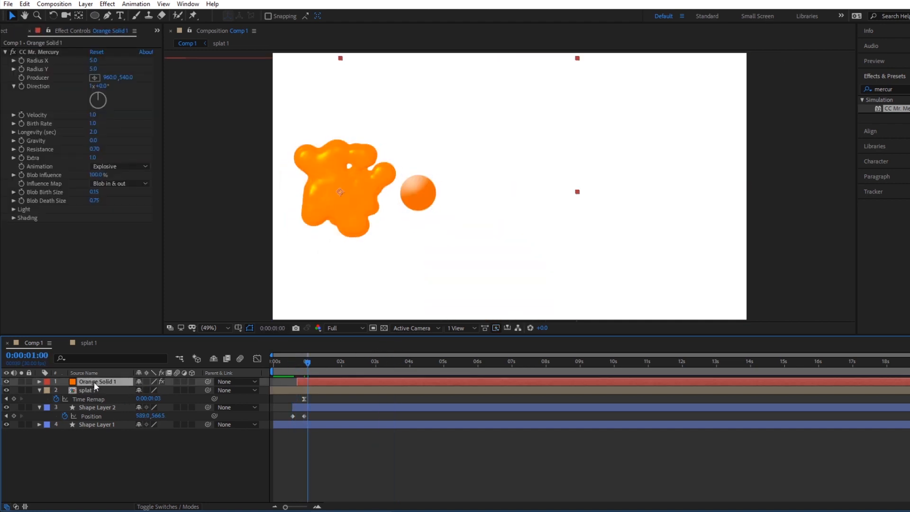
{"action": "left_click", "coordinate": [354, 195]}
{"action": "left_click_drag", "start_coordinate": [353, 194], "coordinate": [550, 183]}
{"action": "mouse_move", "coordinate": [307, 360]}
{"action": "left_mouse_down"}
{"action": "mouse_move", "coordinate": [295, 360]}
{"action": "mouse_move", "coordinate": [318, 360]}
{"action": "left_mouse_up"}
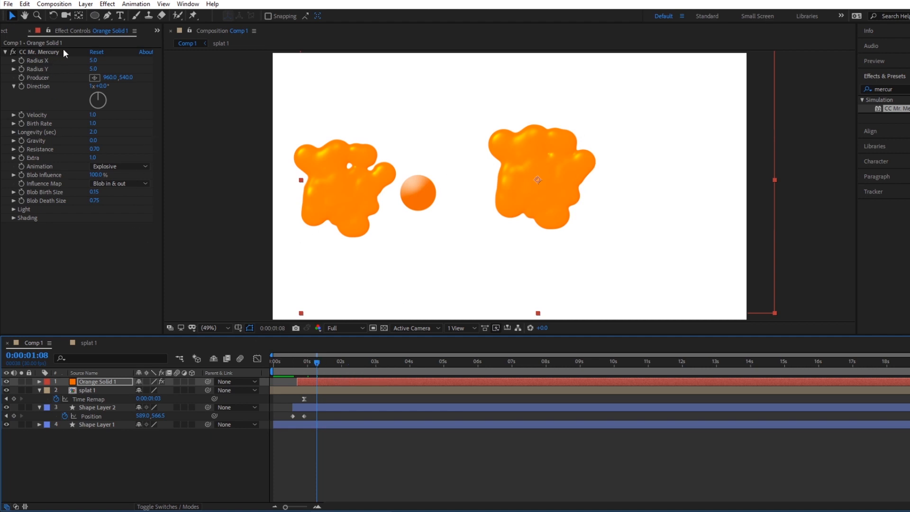
Change the pasted splat's CC Mr. Mercury shape by setting Direction to 1x+179.0° and Resistance to 0.52.
{"action": "left_click", "coordinate": [30, 30]}
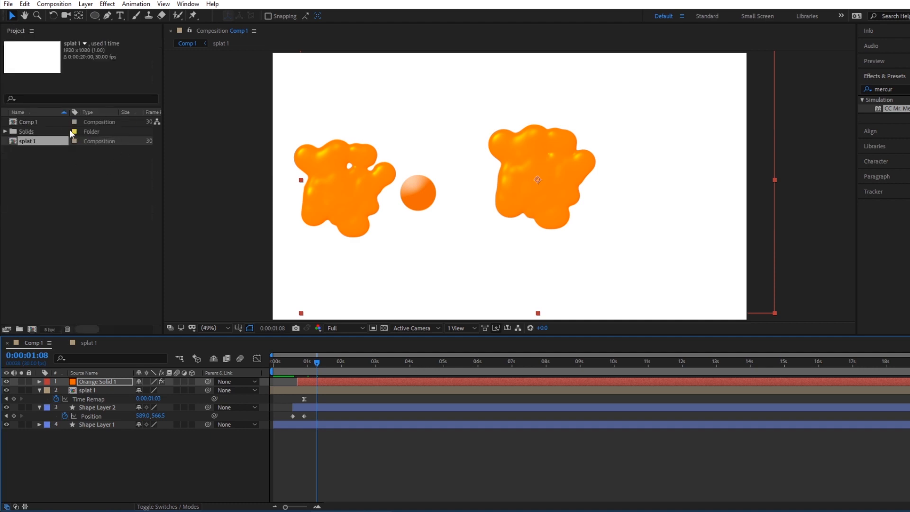
{"action": "left_click", "coordinate": [92, 382]}
{"action": "key", "text": "F3"}
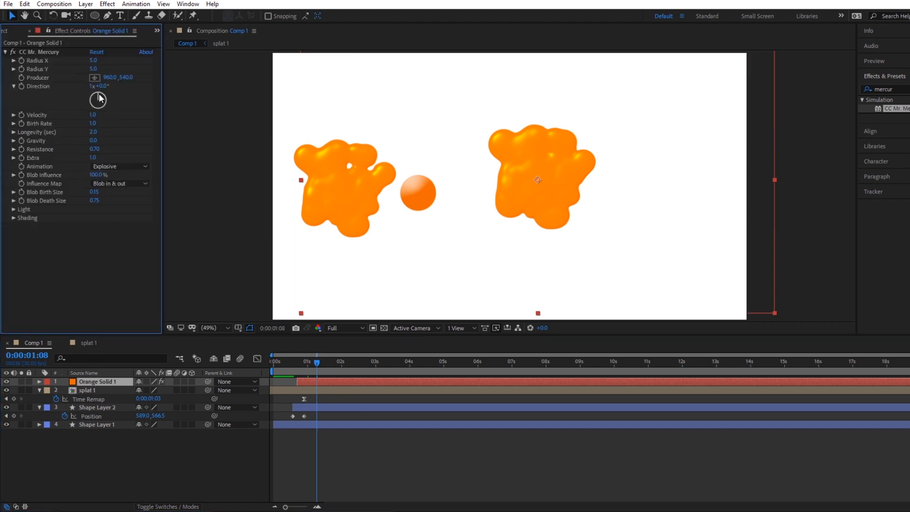
{"action": "left_click_drag", "start_coordinate": [100, 98], "coordinate": [89, 151]}
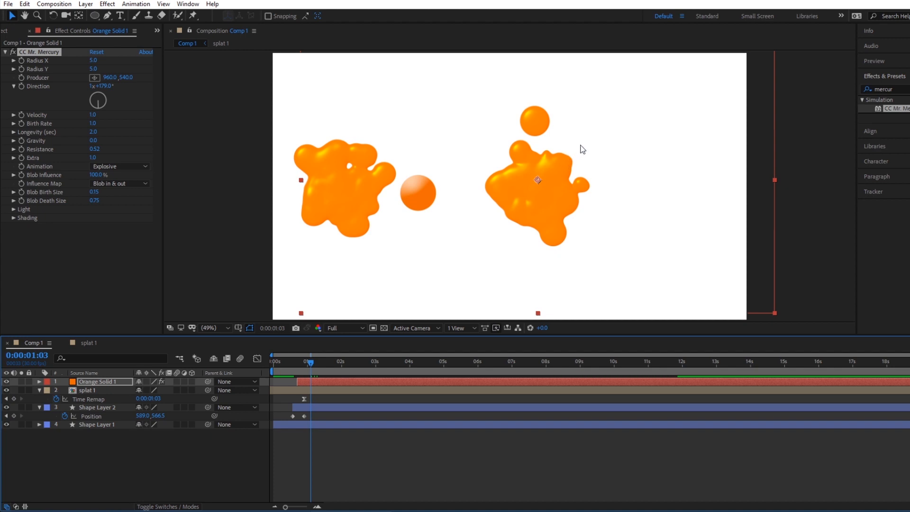
Pre-compose Orange Solid 1 as "splat 2", moving all attributes into the new composition.
{"action": "right_click", "coordinate": [100, 380]}
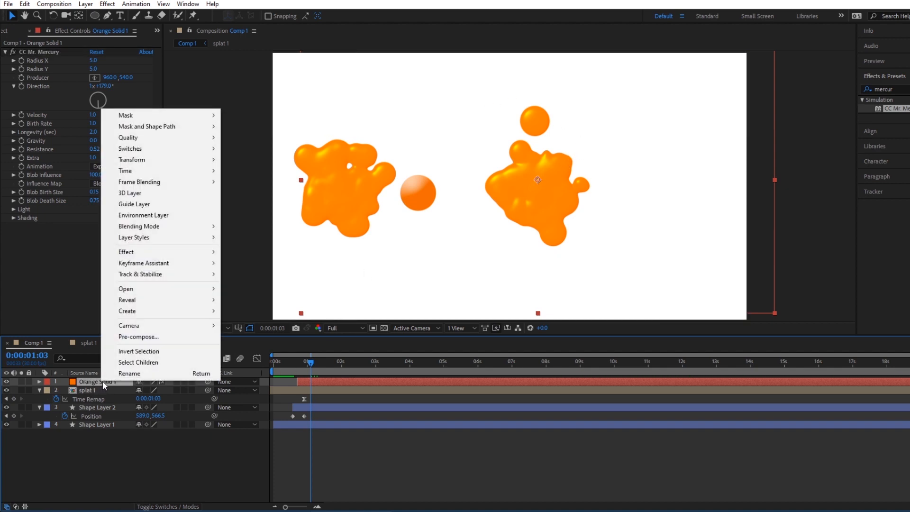
{"action": "left_click", "coordinate": [153, 337]}
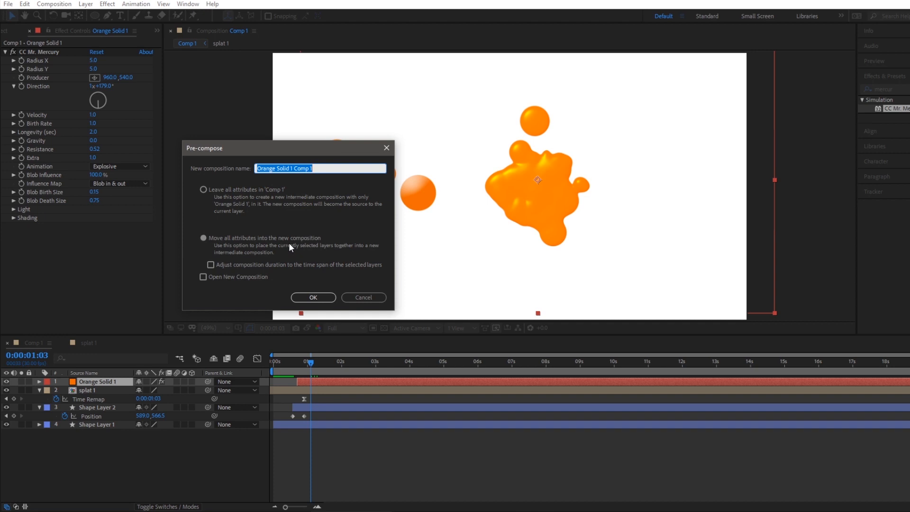
{"action": "type", "text": "splat 2"}
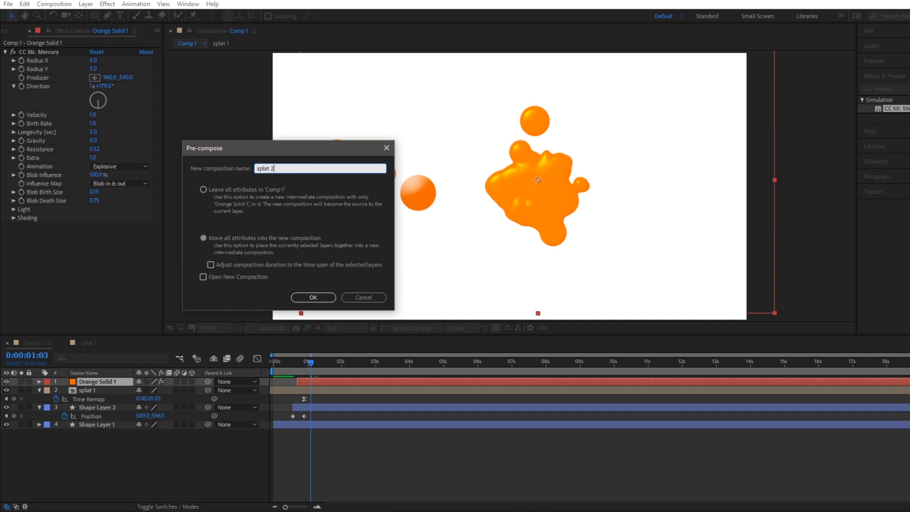
{"action": "key", "text": "Return"}
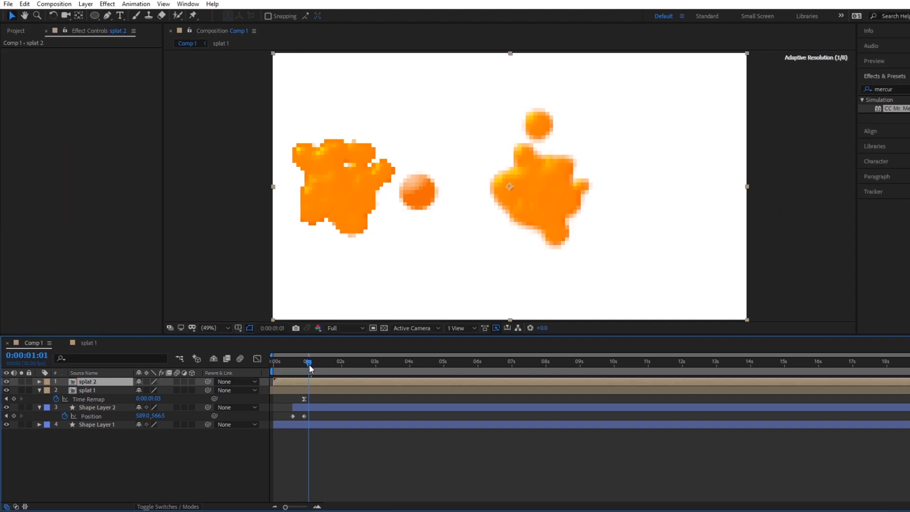
Split the splat 2 layer at 0:00:01:06 and delete the part after the cut.
{"action": "mouse_move", "coordinate": [307, 362]}
{"action": "left_mouse_down"}
{"action": "mouse_move", "coordinate": [295, 361]}
{"action": "mouse_move", "coordinate": [311, 364]}
{"action": "left_mouse_up"}
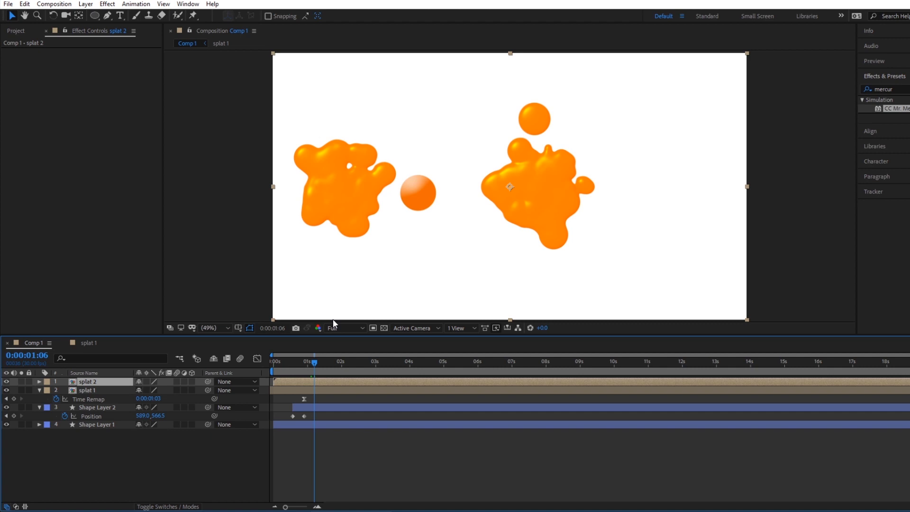
{"action": "key", "text": "ctrl+shift+d"}
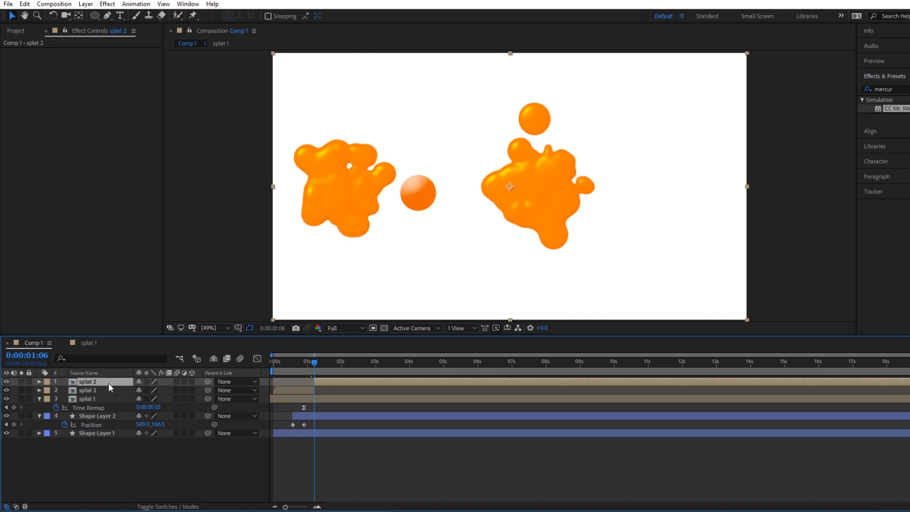
{"action": "key", "text": "Delete"}
Freeze the splat 2 layer on its last frame and check the held splat at 0:00:01:22.
{"action": "left_click_drag", "start_coordinate": [283, 360], "coordinate": [320, 361]}
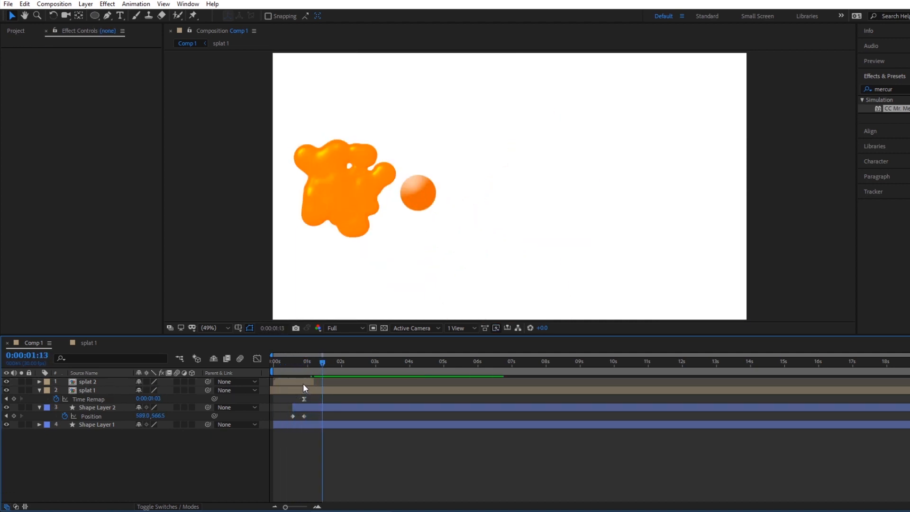
{"action": "right_click", "coordinate": [304, 382]}
{"action": "mouse_move", "coordinate": [396, 172]}
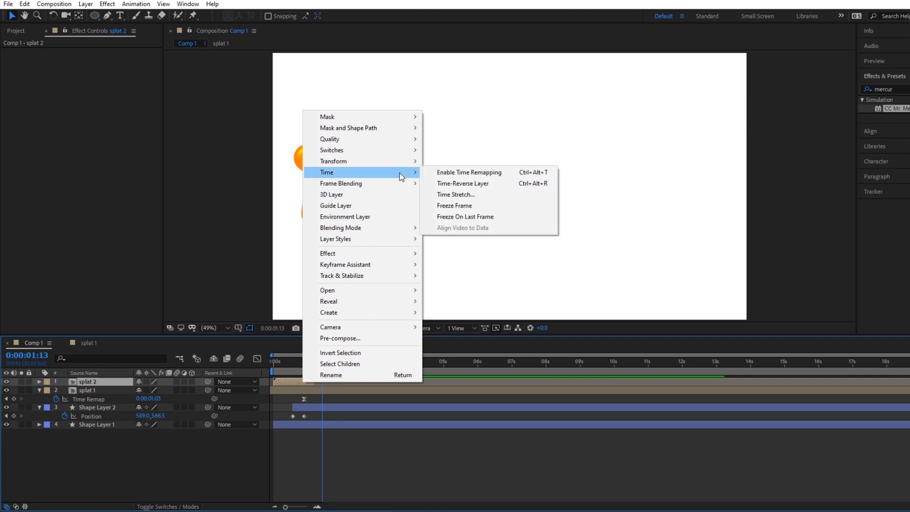
{"action": "left_click", "coordinate": [465, 216]}
{"action": "left_click_drag", "start_coordinate": [279, 362], "coordinate": [333, 351]}
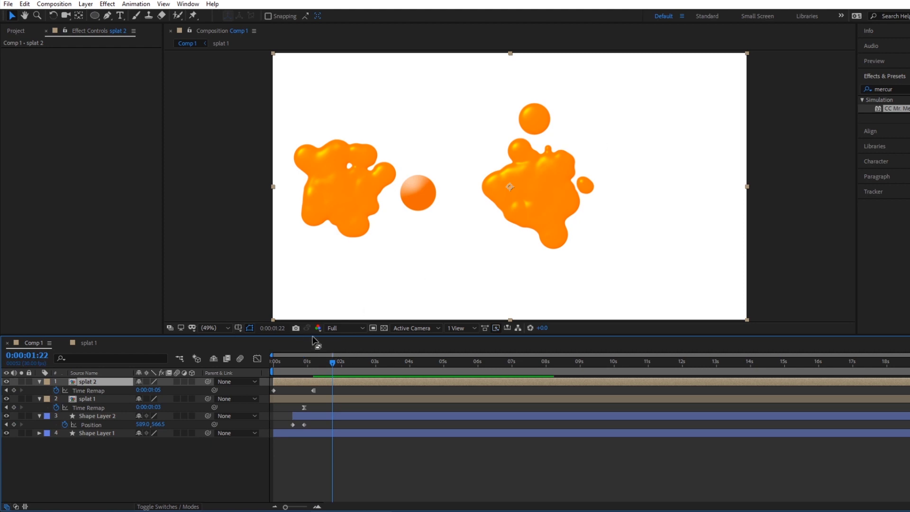
Place the splat 2 burst over the second circle at 0:00:00:27 and shift its layer a few frames forward in time.
{"action": "left_click_drag", "start_coordinate": [272, 366], "coordinate": [304, 353]}
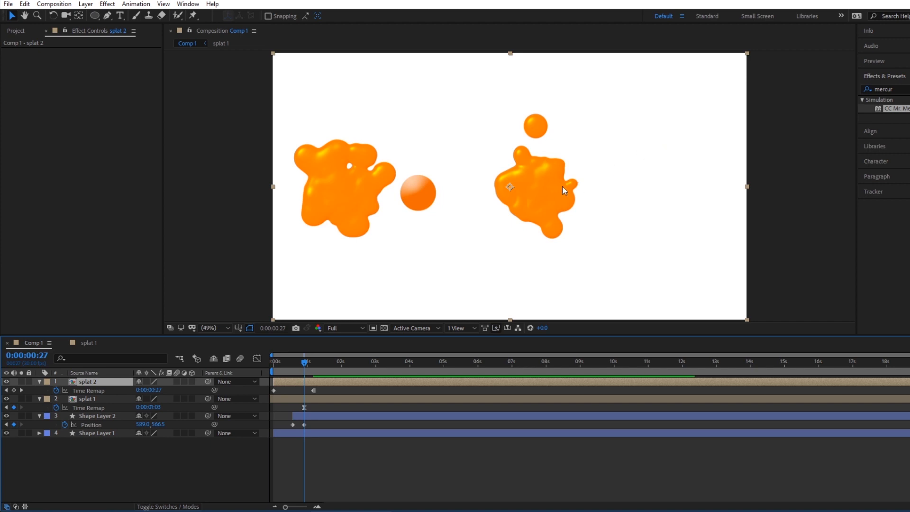
{"action": "left_click_drag", "start_coordinate": [553, 189], "coordinate": [434, 192]}
{"action": "left_click_drag", "start_coordinate": [290, 362], "coordinate": [299, 381]}
Play the animation from the start and examine the timing of both splats around 0:00:00:17.
{"action": "key", "text": "Home"}
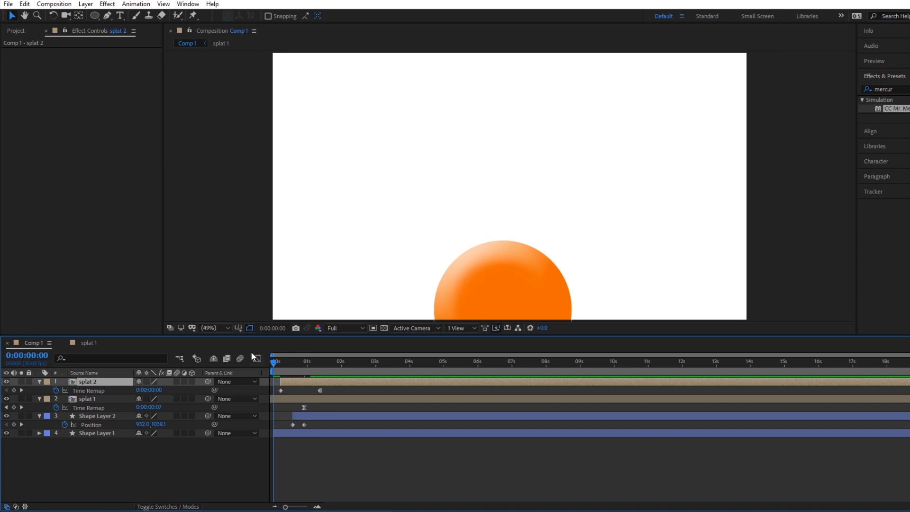
{"action": "key", "text": "space"}
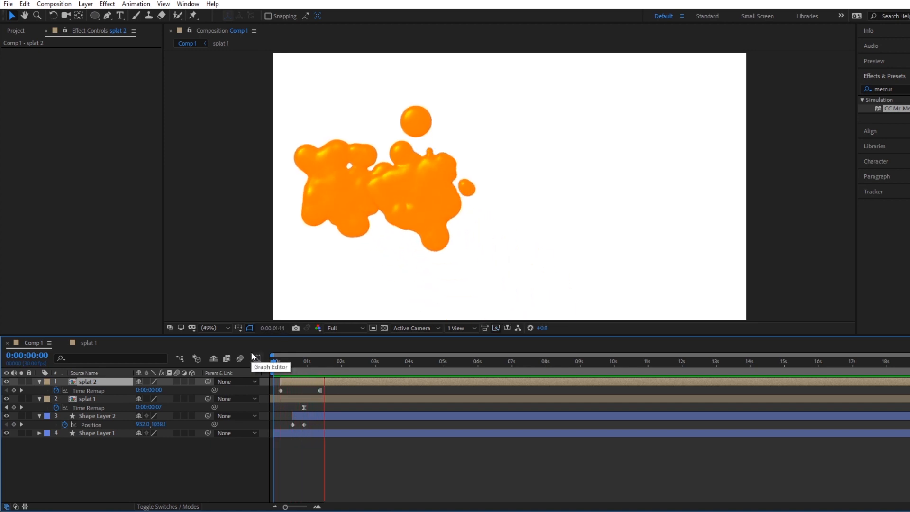
{"action": "left_click_drag", "start_coordinate": [276, 364], "coordinate": [295, 367]}
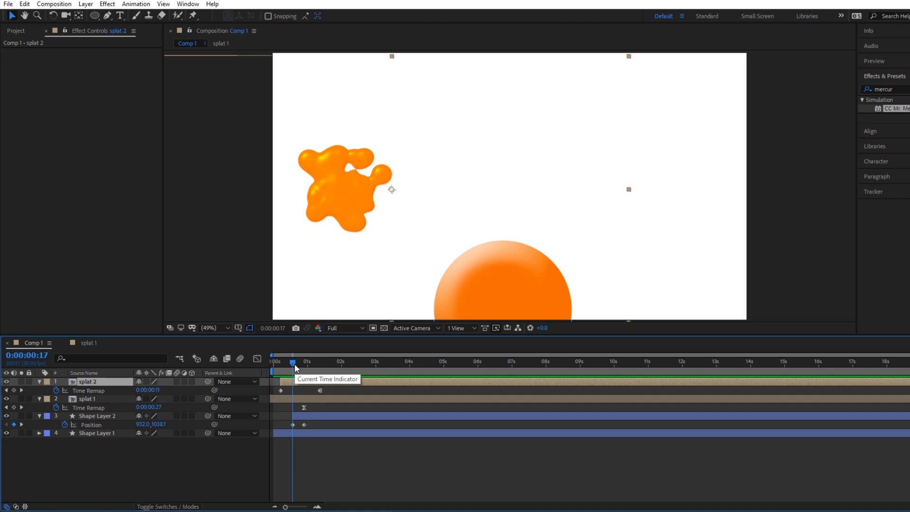
Duplicate Shape Layer 2 and move the copy's end position keyframe at 0:00:00:27 across to 917.7, 556.3, beside the second splat.
{"action": "left_click_drag", "start_coordinate": [294, 363], "coordinate": [300, 363]}
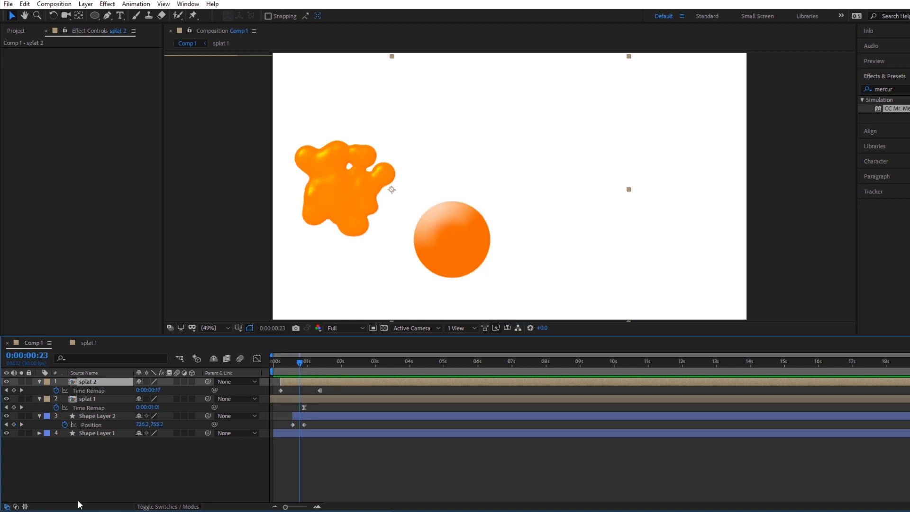
{"action": "left_click", "coordinate": [110, 415]}
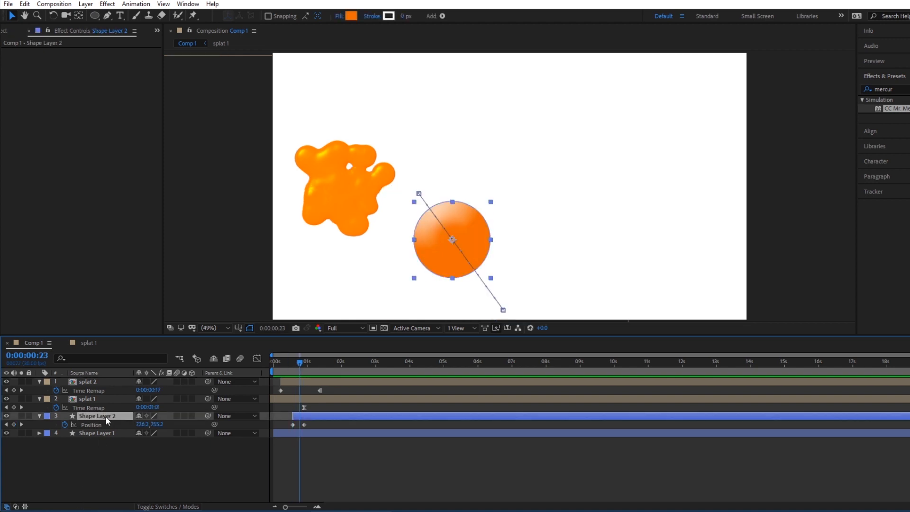
{"action": "key", "text": "ctrl+d"}
{"action": "left_click_drag", "start_coordinate": [272, 360], "coordinate": [300, 354]}
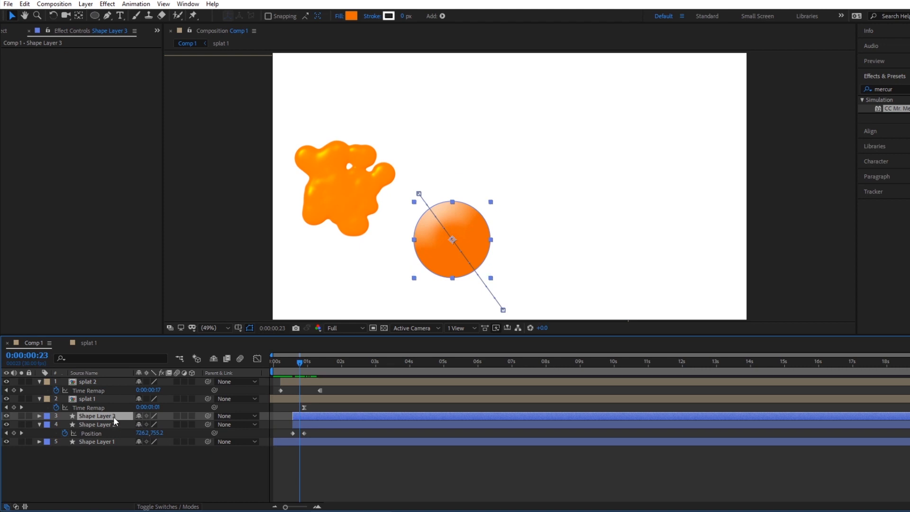
{"action": "key", "text": "u"}
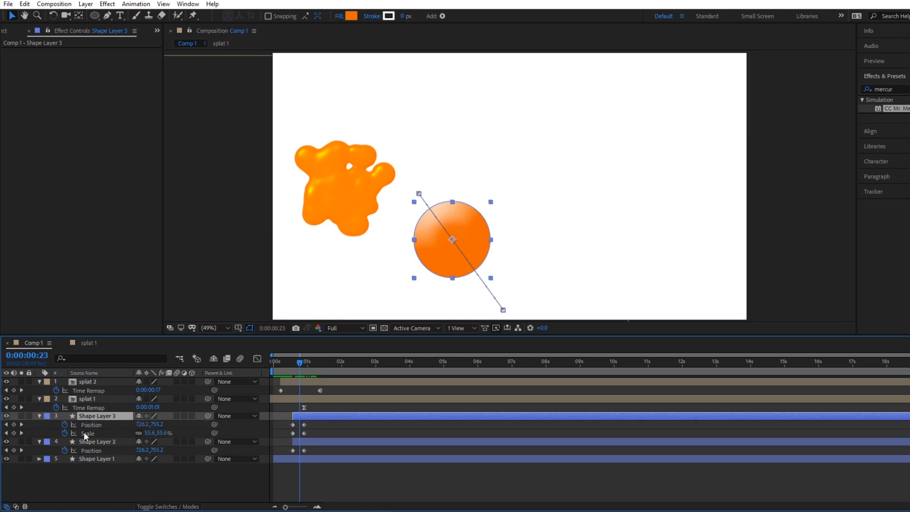
{"action": "left_click_drag", "start_coordinate": [300, 361], "coordinate": [304, 362]}
{"action": "left_click", "coordinate": [303, 425]}
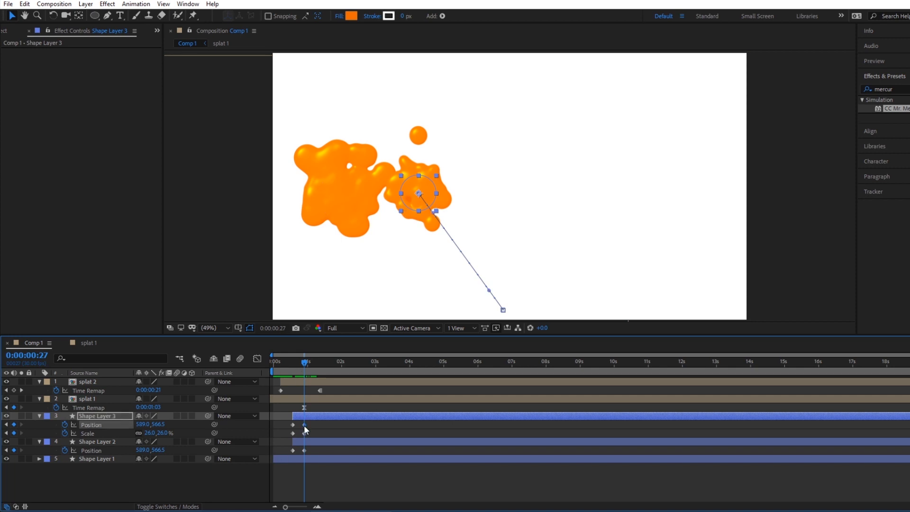
{"action": "left_click_drag", "start_coordinate": [428, 192], "coordinate": [507, 189]}
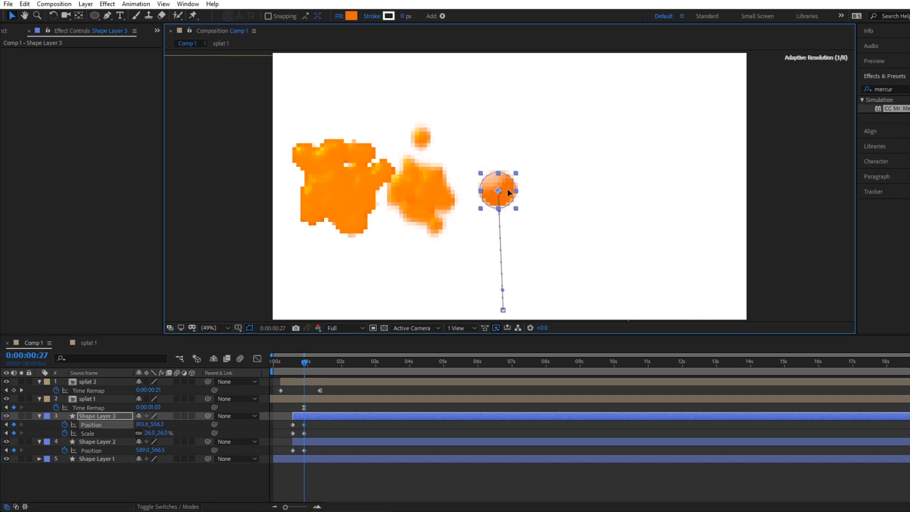
Shift the Shape Layer 3 circle later in time to start at about 0:00:01:01 and check its flight at 0:00:01:07.
{"action": "mouse_move", "coordinate": [304, 362]}
{"action": "left_mouse_down"}
{"action": "mouse_move", "coordinate": [283, 364]}
{"action": "mouse_move", "coordinate": [311, 354]}
{"action": "mouse_move", "coordinate": [297, 357]}
{"action": "left_mouse_up"}
{"action": "left_click_drag", "start_coordinate": [300, 414], "coordinate": [315, 414]}
{"action": "left_click_drag", "start_coordinate": [285, 364], "coordinate": [317, 357]}
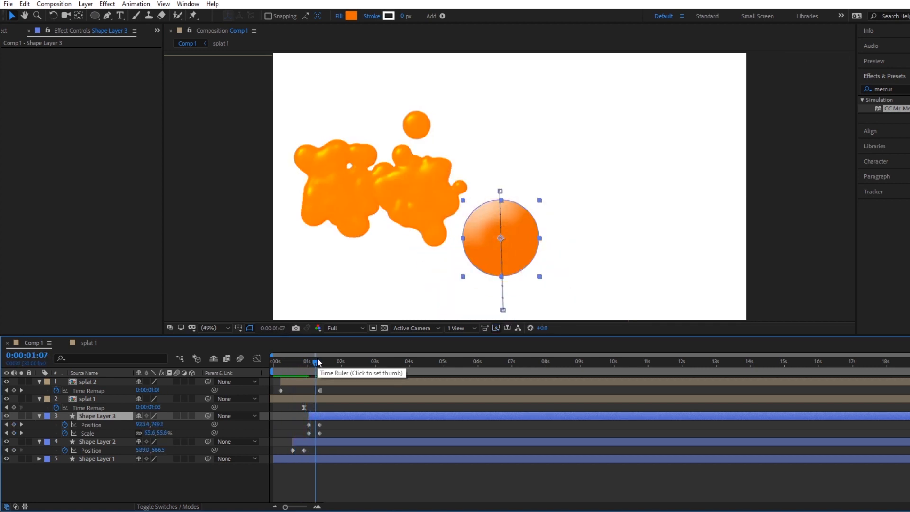
Copy Orange Solid 1 from the splat 2 composition and paste it into Comp 1.
{"action": "left_click", "coordinate": [119, 477]}
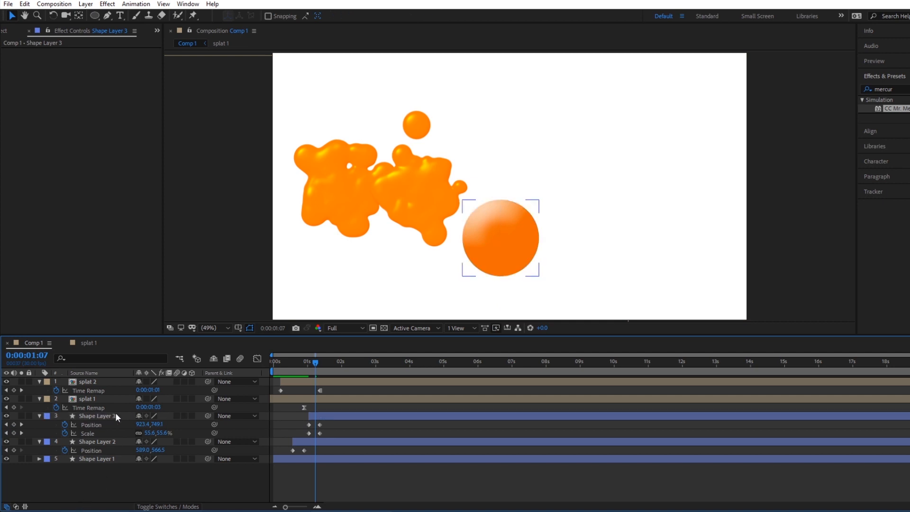
{"action": "double_click", "coordinate": [103, 381]}
{"action": "left_click", "coordinate": [97, 381]}
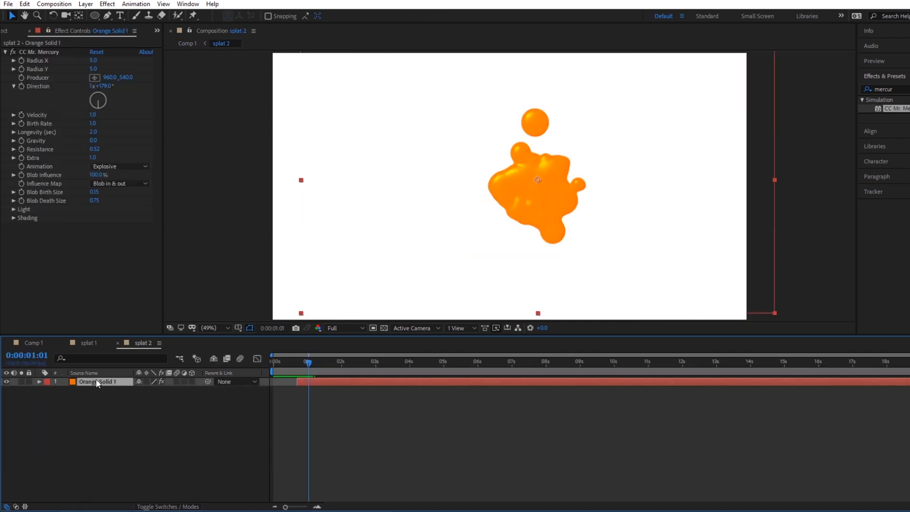
{"action": "left_click", "coordinate": [33, 342]}
{"action": "left_click", "coordinate": [92, 473]}
{"action": "key", "text": "ctrl+v"}
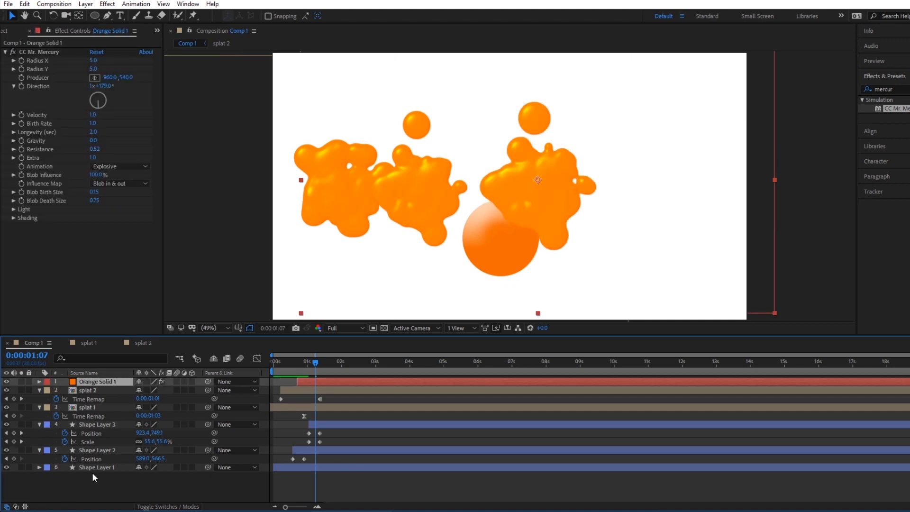
Set the pasted solid's CC Mr. Mercury Direction angle to 332° and pre-compose the layer as splat 3.
{"action": "mouse_move", "coordinate": [294, 361]}
{"action": "left_mouse_down"}
{"action": "mouse_move", "coordinate": [321, 362]}
{"action": "mouse_move", "coordinate": [312, 363]}
{"action": "left_mouse_up"}
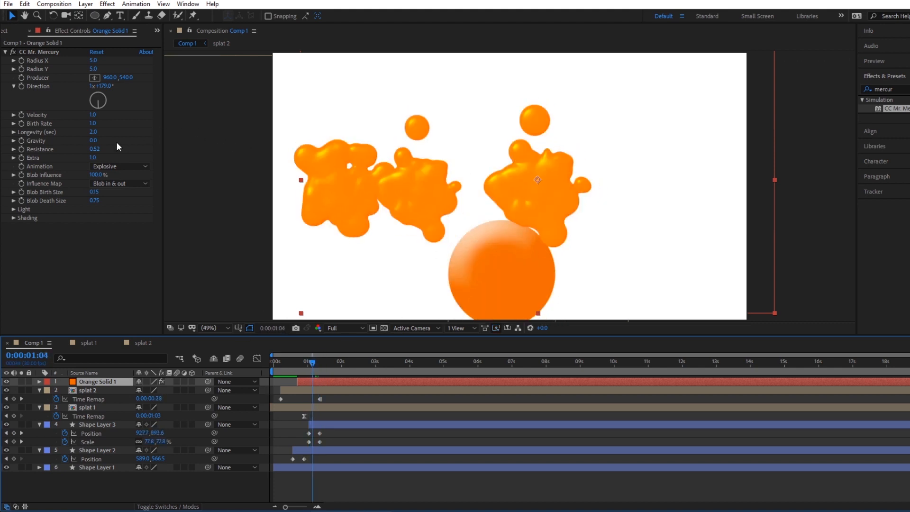
{"action": "mouse_move", "coordinate": [97, 103]}
{"action": "left_mouse_down"}
{"action": "mouse_move", "coordinate": [91, 78]}
{"action": "mouse_move", "coordinate": [90, 87]}
{"action": "left_mouse_up"}
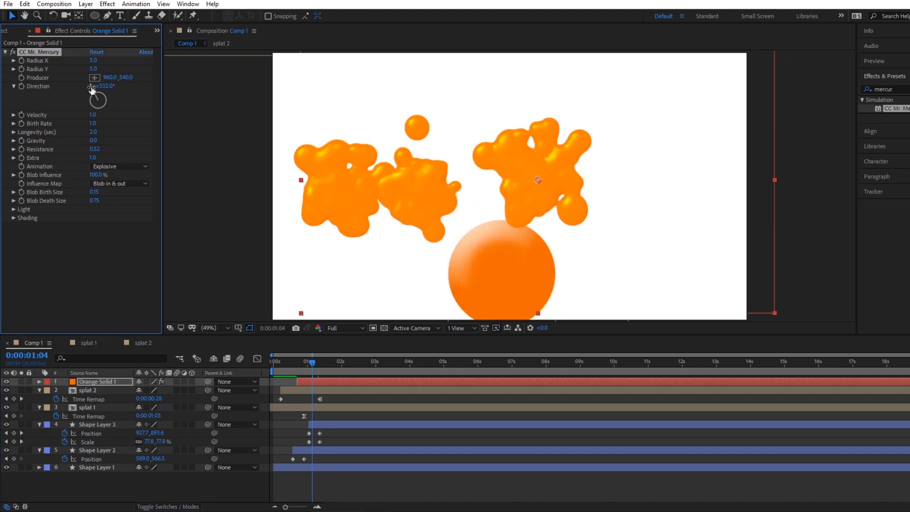
{"action": "right_click", "coordinate": [120, 379]}
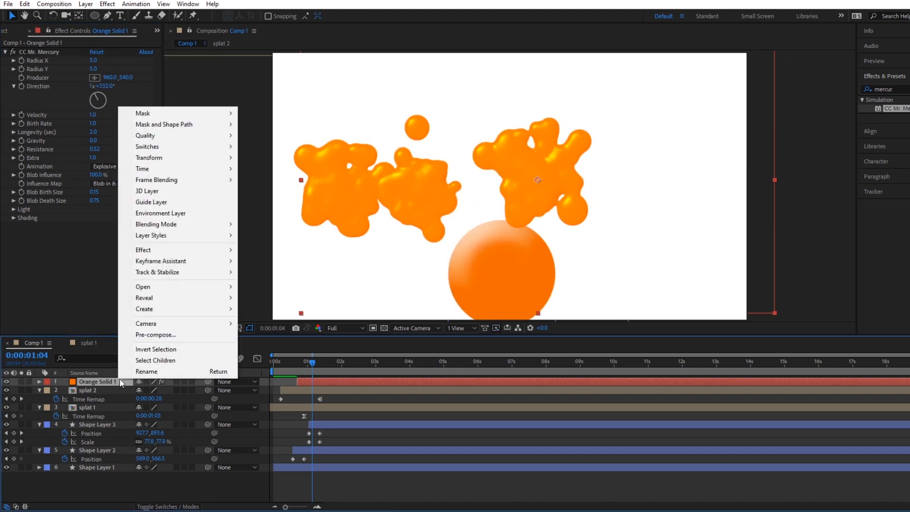
{"action": "left_click", "coordinate": [189, 331]}
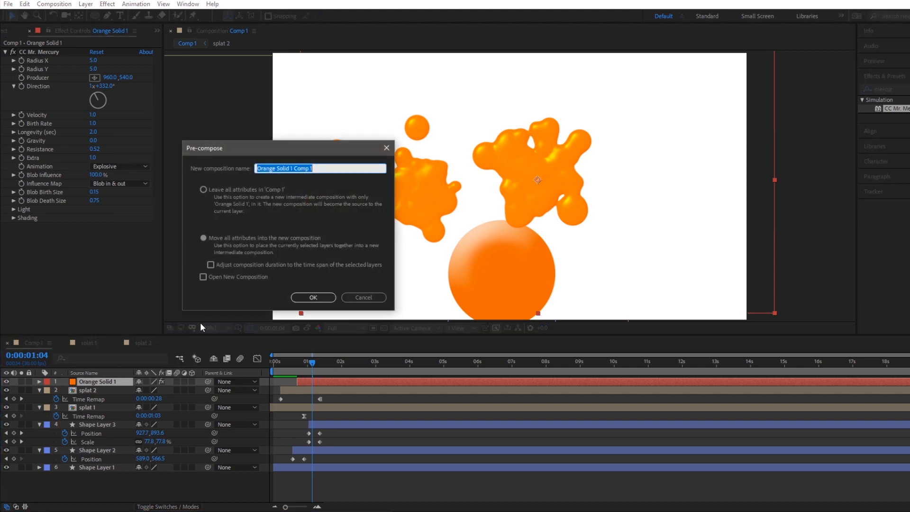
{"action": "type", "text": "splat 3"}
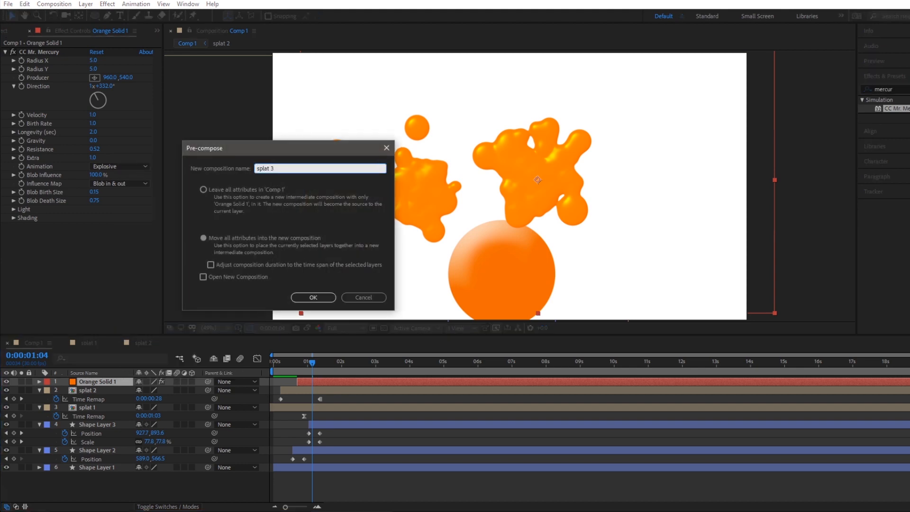
{"action": "key", "text": "Return"}
Split the splat 3 layer at 0:00:01:06 and delete the part after the cut.
{"action": "left_click_drag", "start_coordinate": [313, 356], "coordinate": [314, 351]}
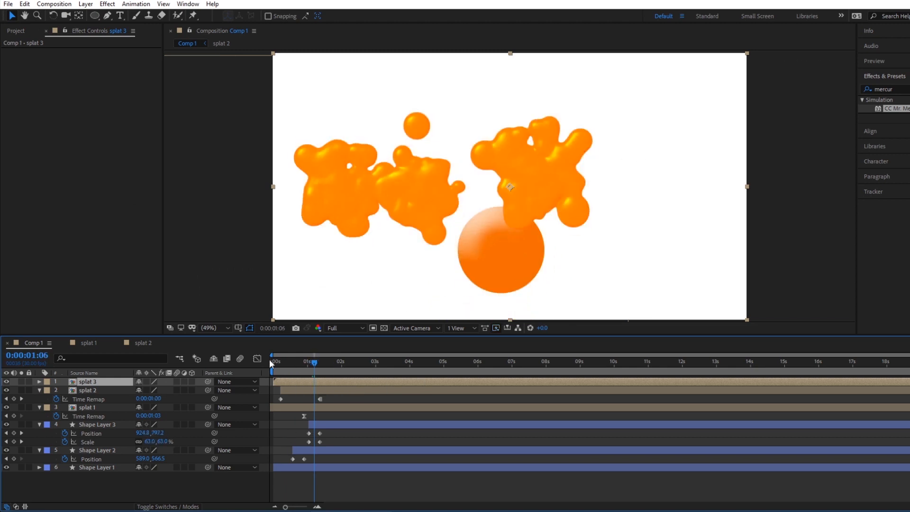
{"action": "key", "text": "ctrl+d"}
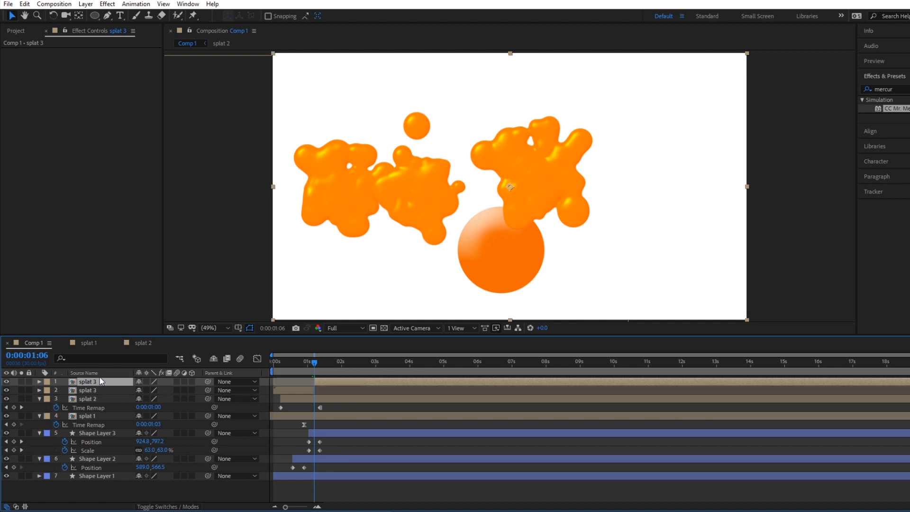
{"action": "key", "text": "Delete"}
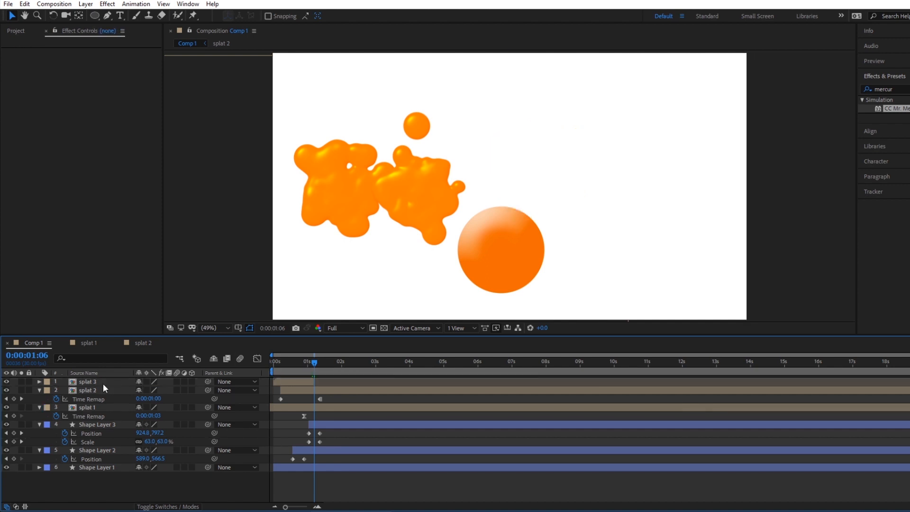
Freeze the splat 3 layer on its last frame.
{"action": "right_click", "coordinate": [307, 384]}
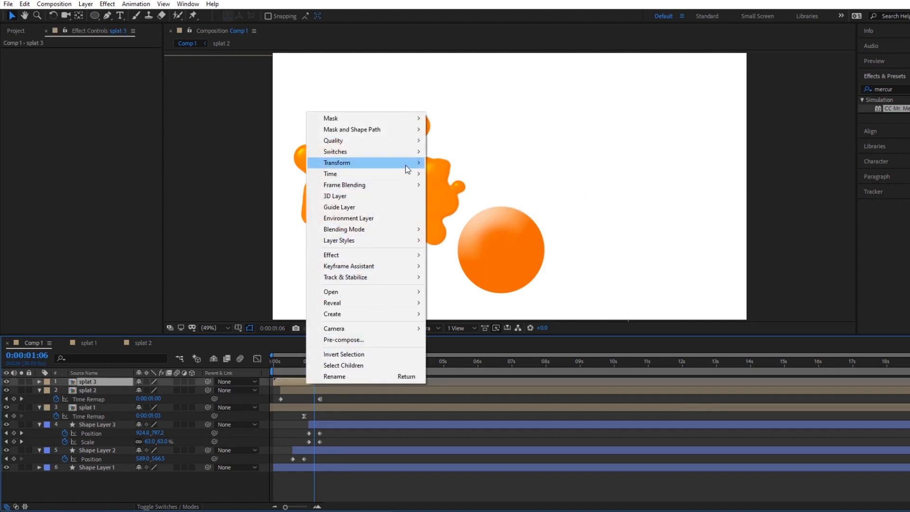
{"action": "mouse_move", "coordinate": [407, 173]}
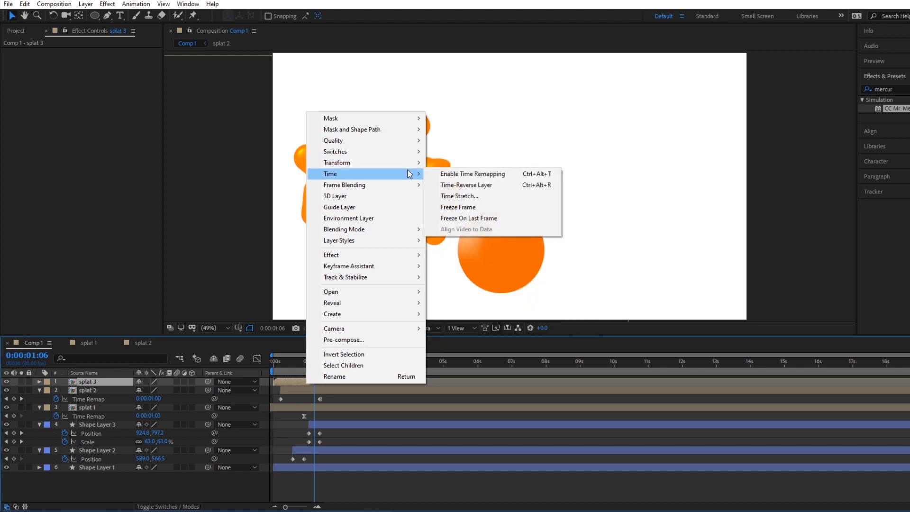
{"action": "left_click", "coordinate": [455, 218]}
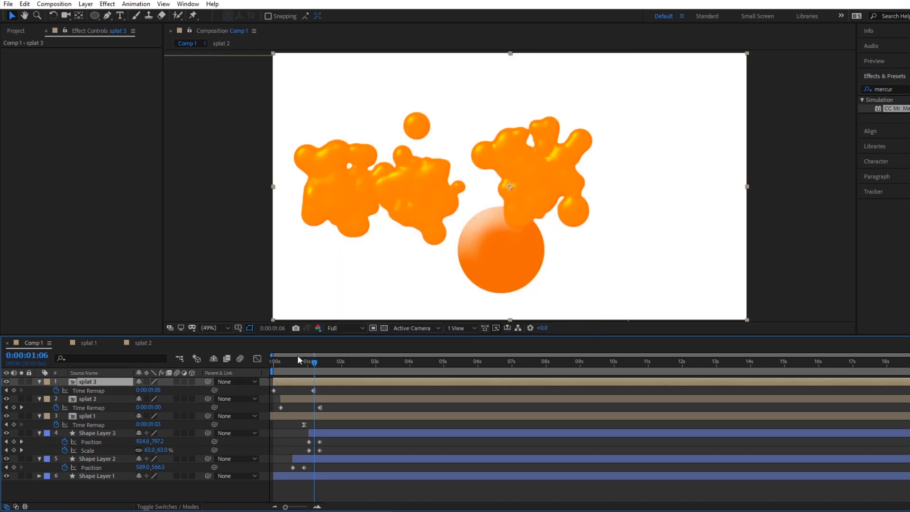
Place the splat 3 burst over the third circle, shift its layer later in time, and play the animation from the start.
{"action": "left_click_drag", "start_coordinate": [297, 356], "coordinate": [319, 359]}
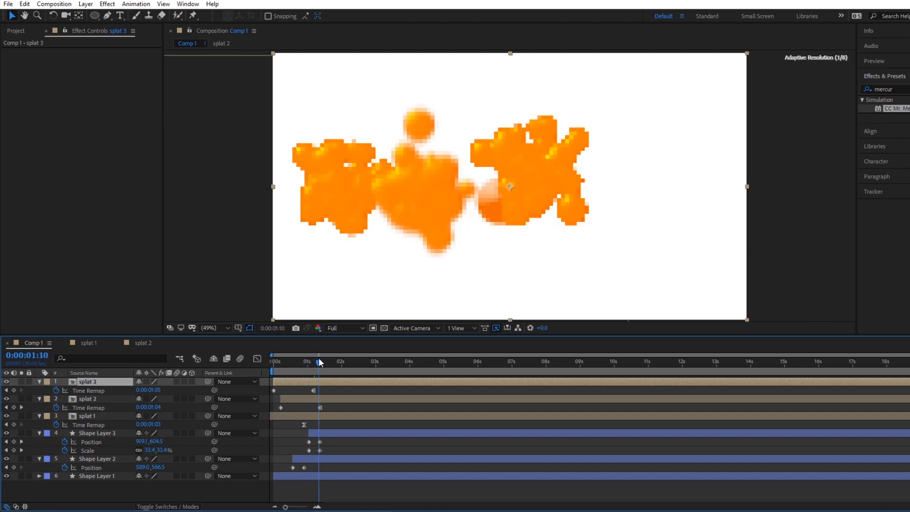
{"action": "left_click_drag", "start_coordinate": [556, 185], "coordinate": [522, 203]}
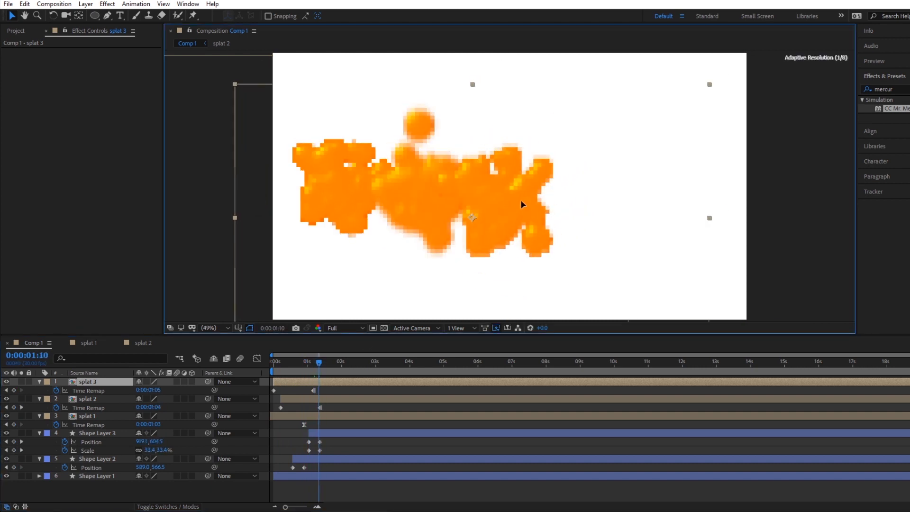
{"action": "left_click_drag", "start_coordinate": [300, 361], "coordinate": [246, 370]}
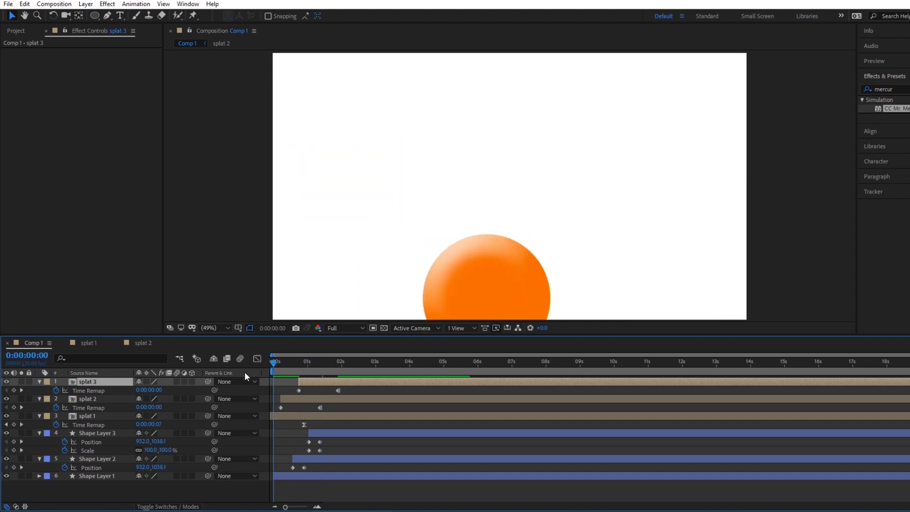
{"action": "key", "text": "space"}
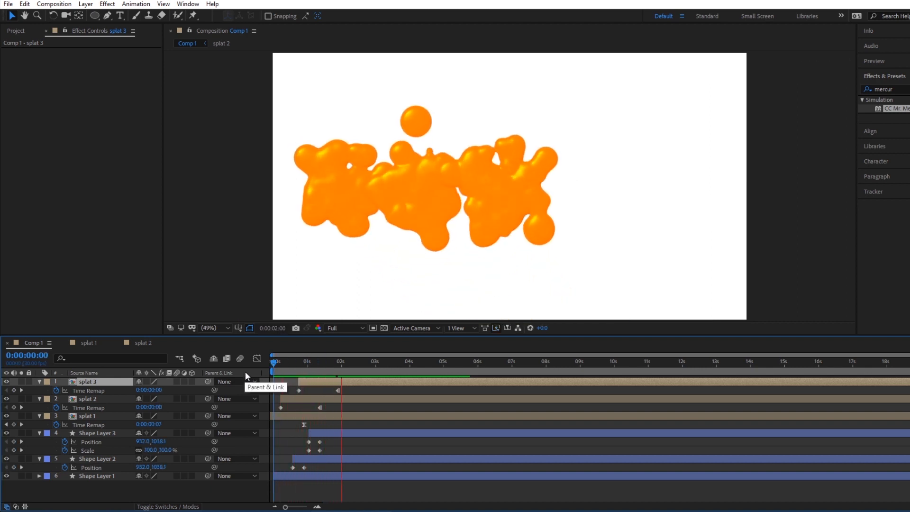
{"action": "key", "text": "space"}
Duplicate Shape Layer 3 and move the copy's end position keyframe at 0:00:01:11 to 1213.7, 558.4, beyond the third splat.
{"action": "left_click", "coordinate": [90, 433]}
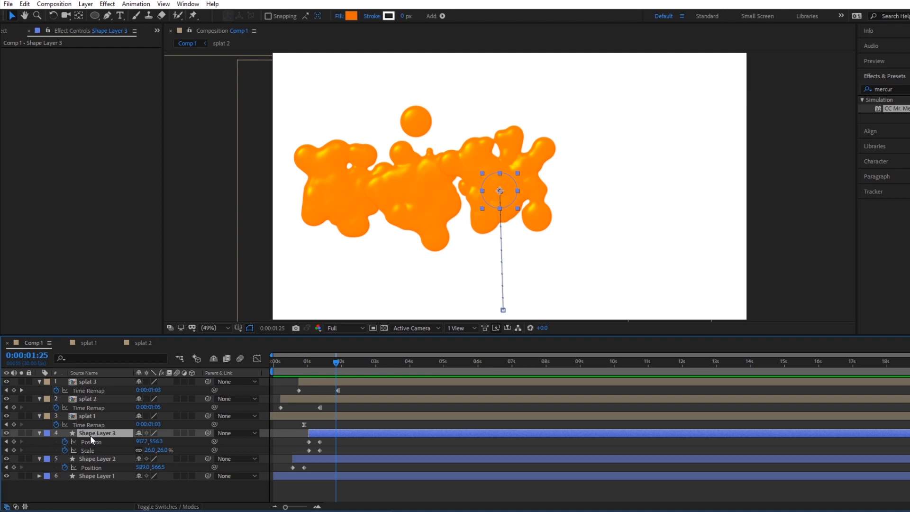
{"action": "key", "text": "ctrl+d"}
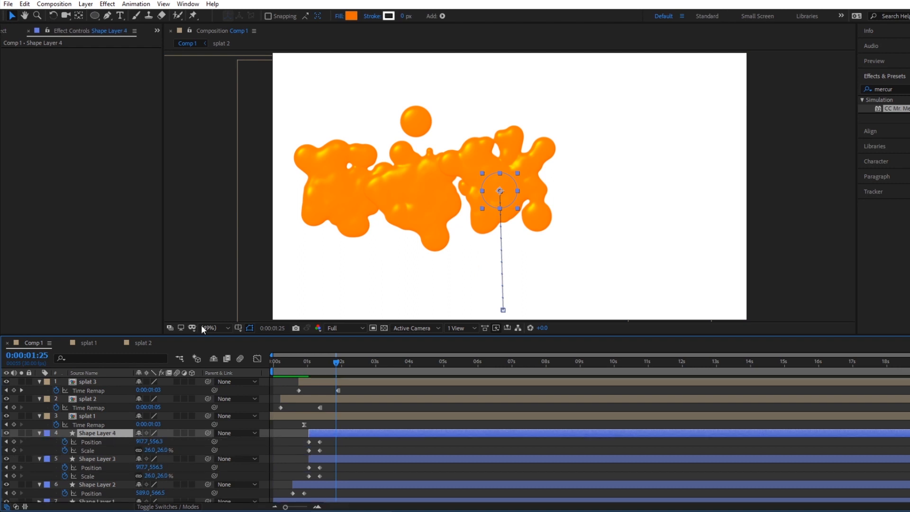
{"action": "left_click_drag", "start_coordinate": [296, 362], "coordinate": [320, 361]}
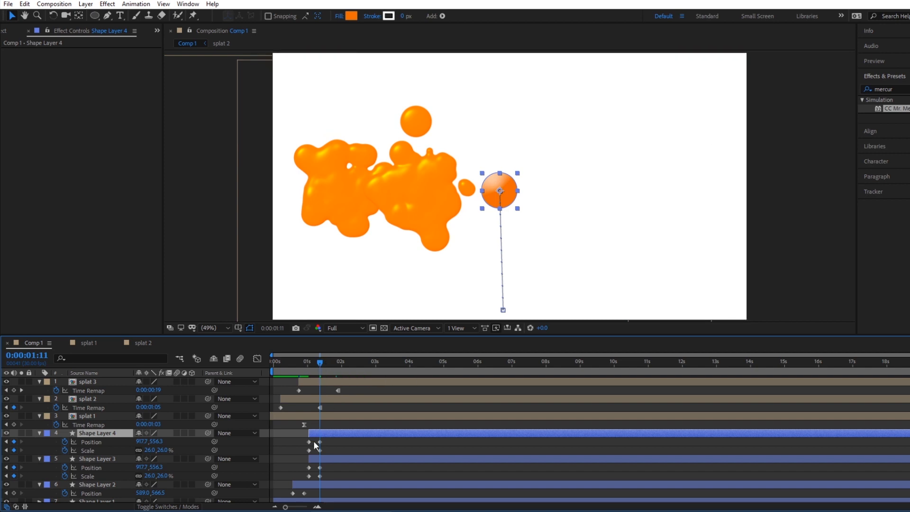
{"action": "left_click", "coordinate": [320, 441]}
{"action": "left_click_drag", "start_coordinate": [523, 190], "coordinate": [597, 189]}
Shift the Shape Layer 4 circle later in time to start at about 0:00:01:15 and check its flight up to 0:00:02:06.
{"action": "left_click", "coordinate": [304, 361]}
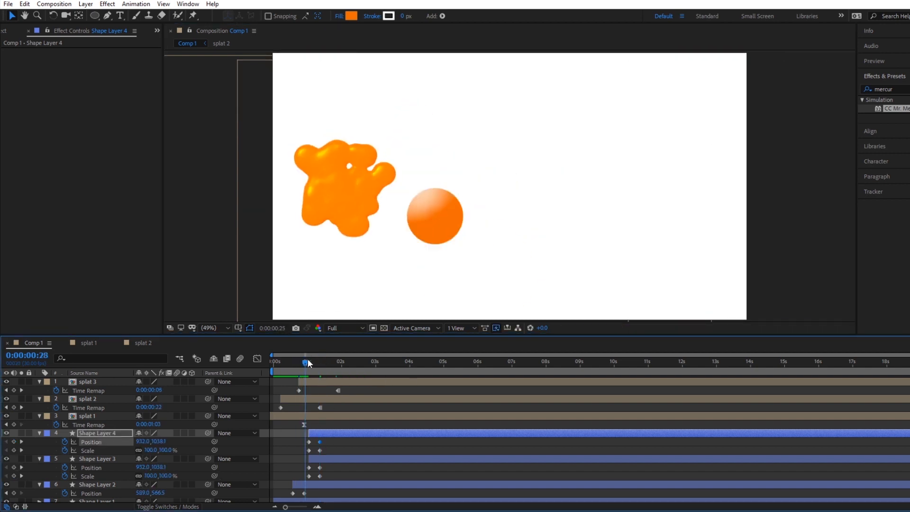
{"action": "left_click_drag", "start_coordinate": [307, 362], "coordinate": [330, 373]}
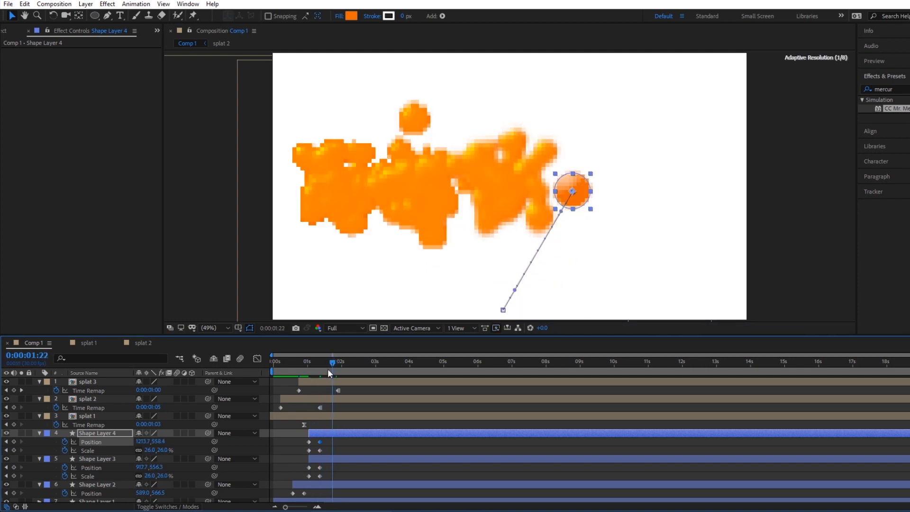
{"action": "left_click_drag", "start_coordinate": [319, 432], "coordinate": [335, 432]}
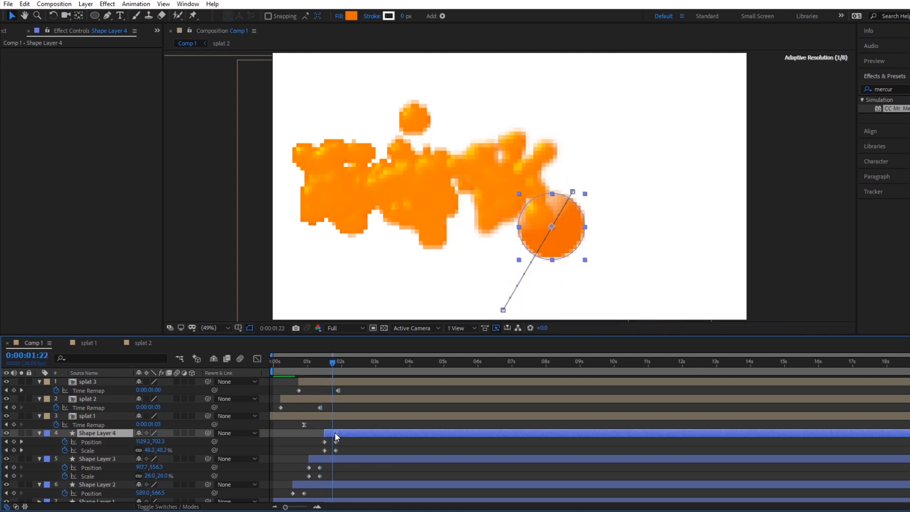
{"action": "left_click_drag", "start_coordinate": [290, 365], "coordinate": [349, 360]}
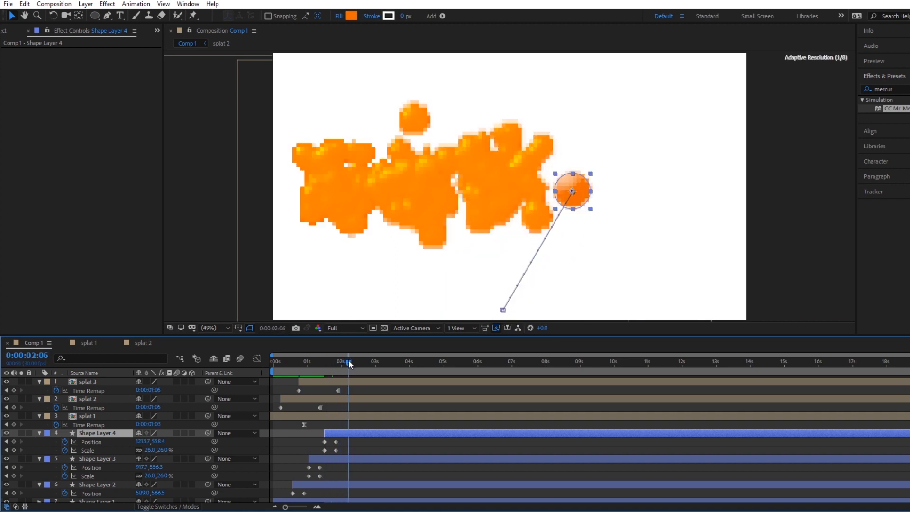
Collapse the revealed properties of all splat and shape layers in Comp 1.
{"action": "left_click", "coordinate": [46, 382]}
{"action": "left_click", "coordinate": [41, 381]}
{"action": "left_click", "coordinate": [40, 381]}
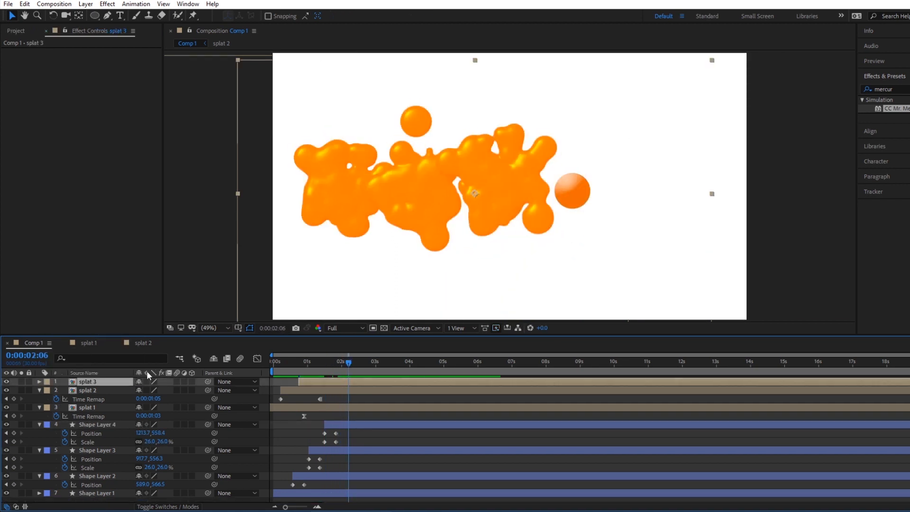
{"action": "left_click", "coordinate": [38, 391]}
{"action": "left_click", "coordinate": [38, 399]}
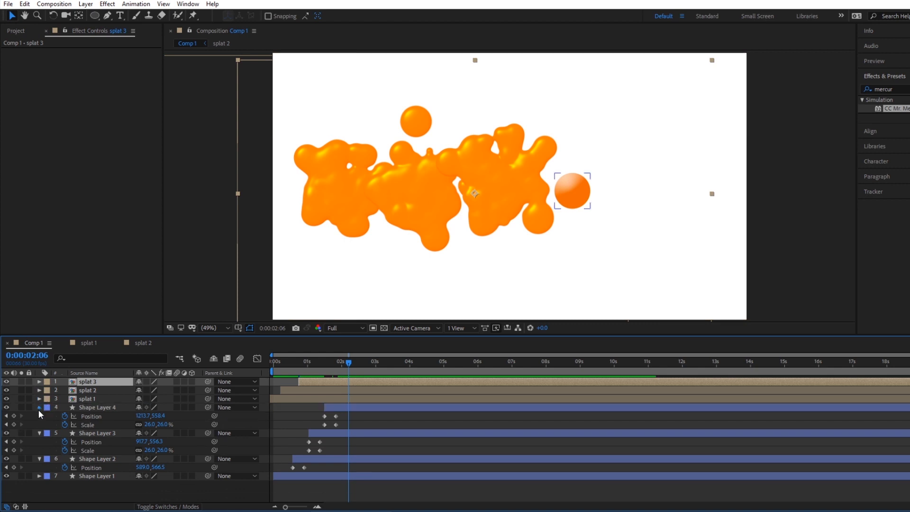
{"action": "left_click", "coordinate": [39, 407]}
{"action": "left_click", "coordinate": [39, 416]}
{"action": "left_click", "coordinate": [38, 425]}
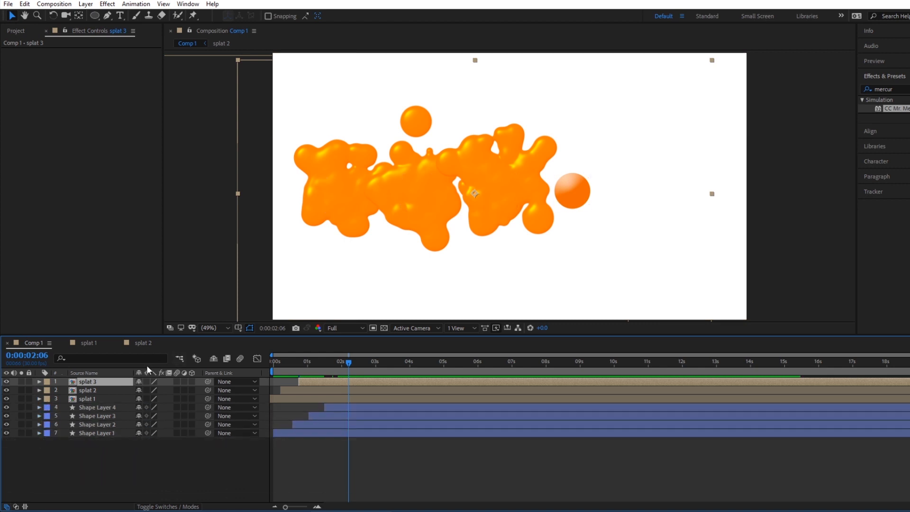
Copy the Orange Solid 1 layer from the splat 3 composition into Comp 1 and place its burst beyond the third splat.
{"action": "double_click", "coordinate": [111, 382]}
{"action": "left_click", "coordinate": [103, 381]}
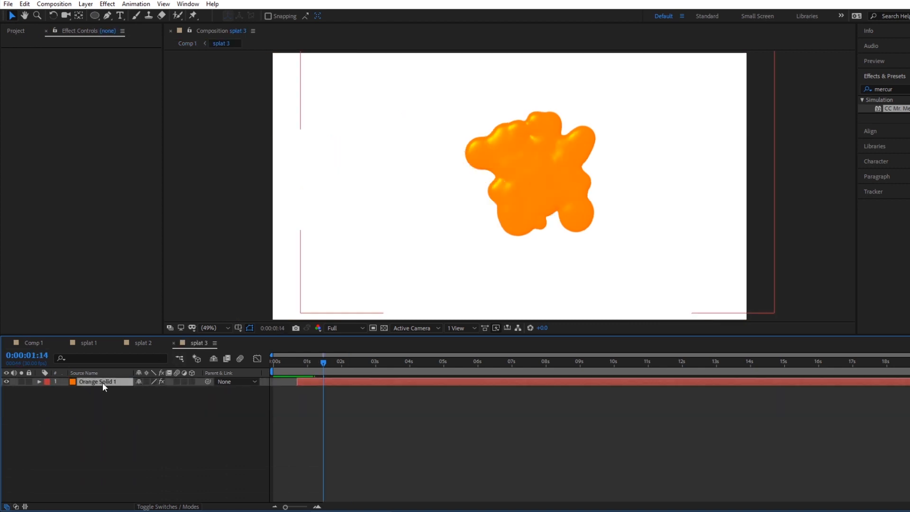
{"action": "left_click", "coordinate": [36, 340]}
{"action": "left_click", "coordinate": [86, 454]}
{"action": "key", "text": "ctrl+v"}
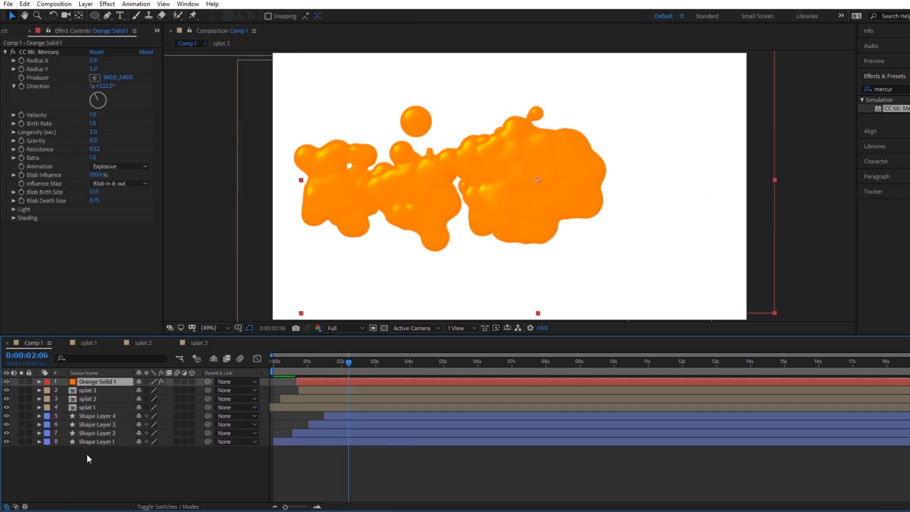
{"action": "left_click_drag", "start_coordinate": [536, 183], "coordinate": [606, 196]}
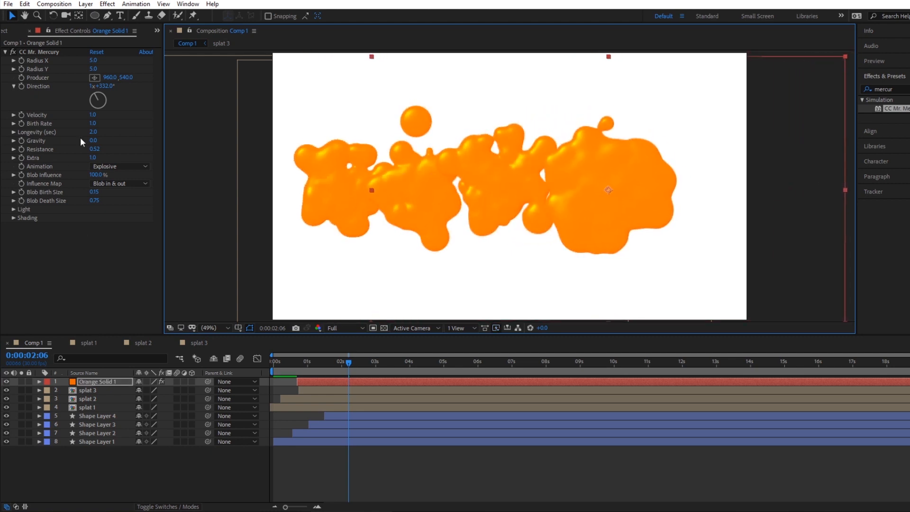
Set the pasted solid's CC Mr. Mercury direction to 2x+66° and resistance to 0.28, checking the burst at 0:00:01:06.
{"action": "mouse_move", "coordinate": [98, 98]}
{"action": "left_mouse_down"}
{"action": "mouse_move", "coordinate": [120, 104]}
{"action": "mouse_move", "coordinate": [105, 97]}
{"action": "left_mouse_up"}
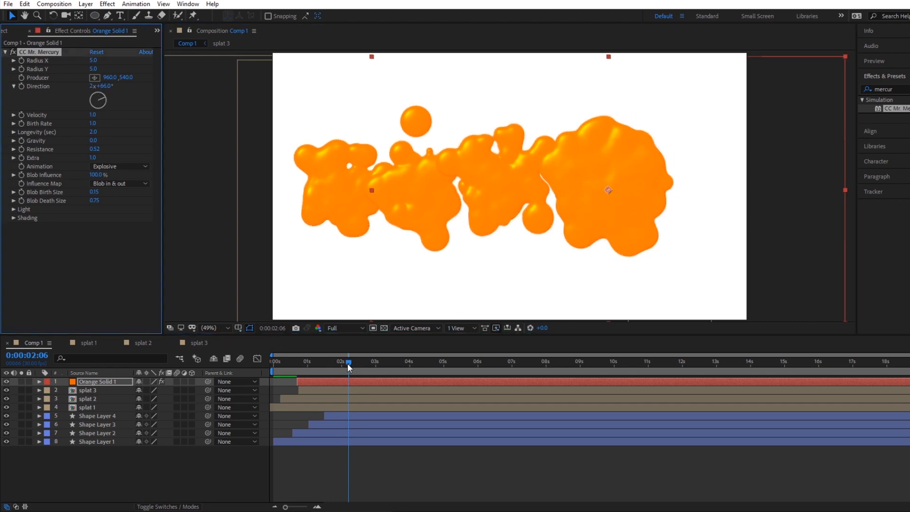
{"action": "left_click_drag", "start_coordinate": [348, 363], "coordinate": [313, 366]}
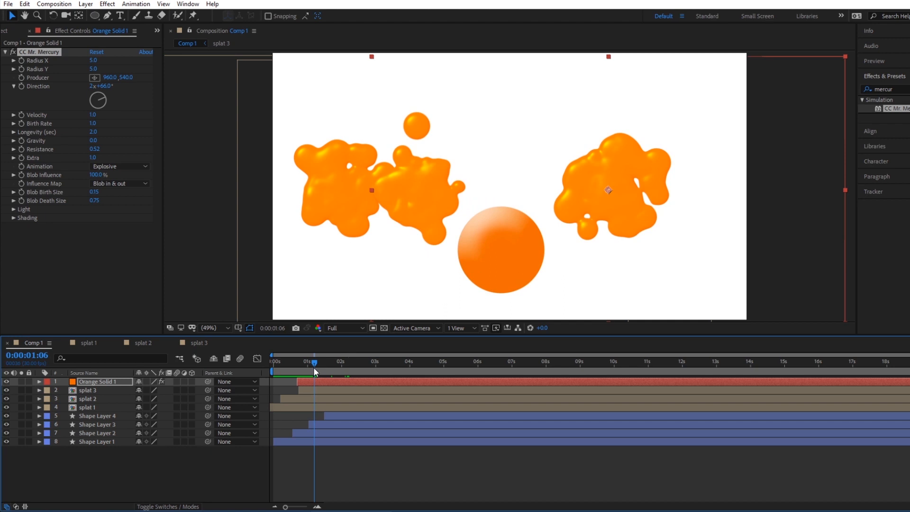
{"action": "left_click_drag", "start_coordinate": [100, 150], "coordinate": [81, 146]}
Pre-compose the Orange Solid 1 layer as splat 4, moving all attributes into the new composition.
{"action": "right_click", "coordinate": [106, 381]}
{"action": "right_click", "coordinate": [92, 380]}
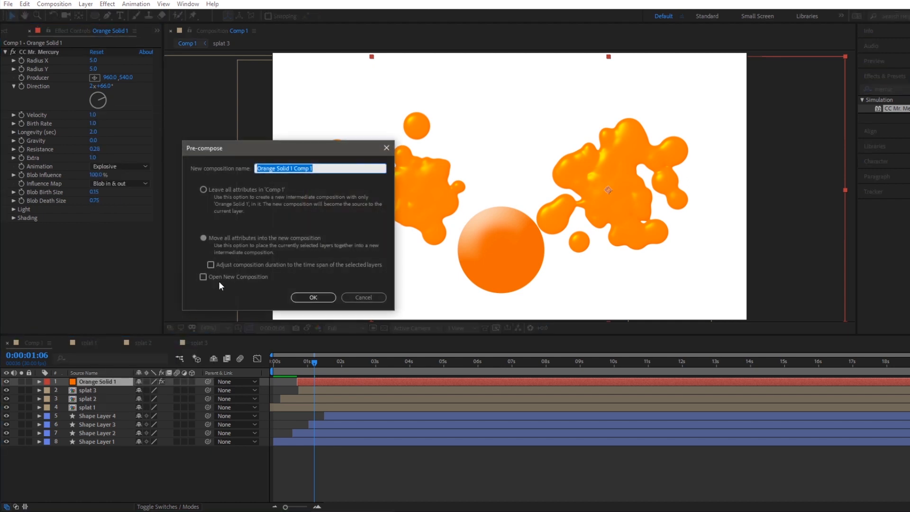
{"action": "type", "text": "splat"}
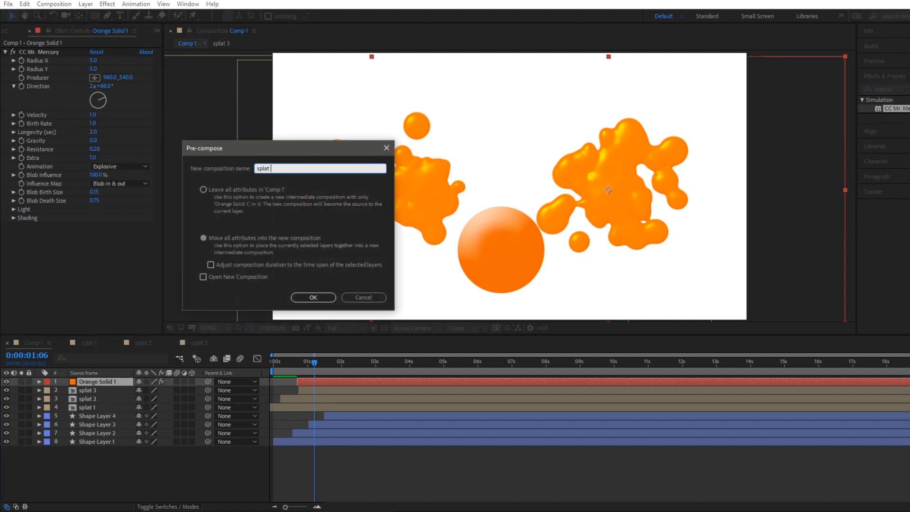
{"action": "key", "text": "Return"}
Split the splat 4 layer at 0:00:01:00, remove the later part and freeze the remaining layer on its last frame.
{"action": "mouse_move", "coordinate": [314, 364]}
{"action": "left_mouse_down"}
{"action": "mouse_move", "coordinate": [282, 366]}
{"action": "mouse_move", "coordinate": [307, 363]}
{"action": "left_mouse_up"}
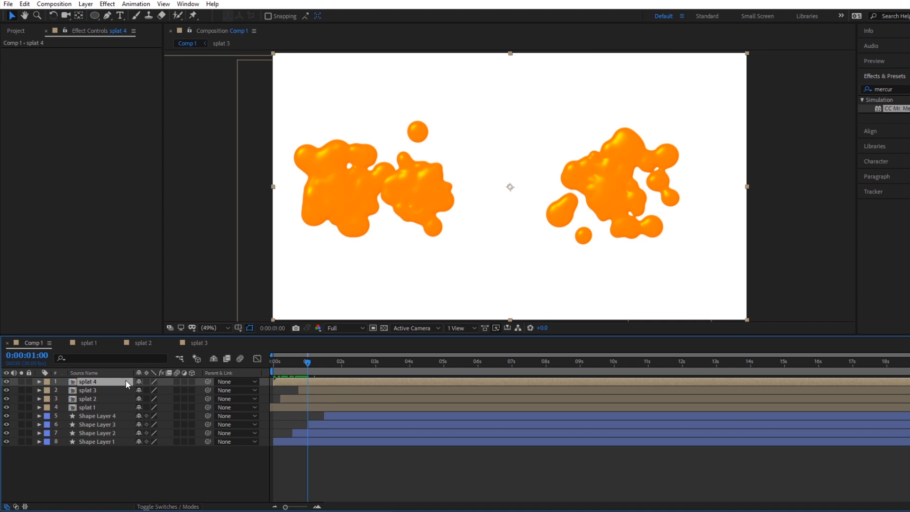
{"action": "key", "text": "ctrl+d"}
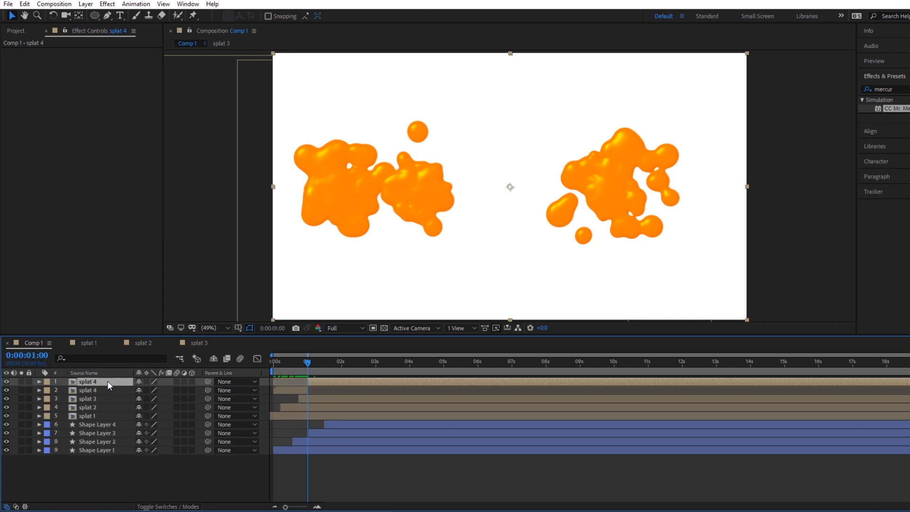
{"action": "key", "text": "ctrl+z"}
{"action": "left_click_drag", "start_coordinate": [289, 362], "coordinate": [311, 363]}
{"action": "right_click", "coordinate": [299, 379]}
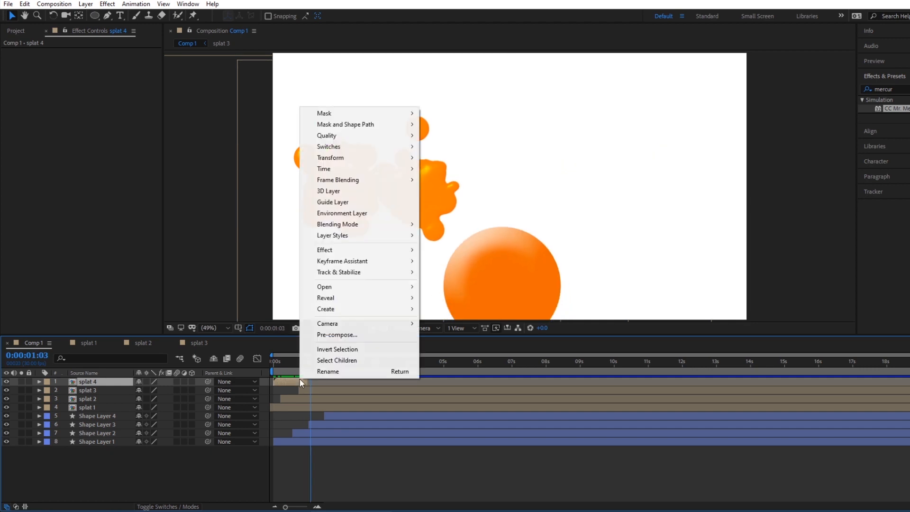
{"action": "mouse_move", "coordinate": [392, 174]}
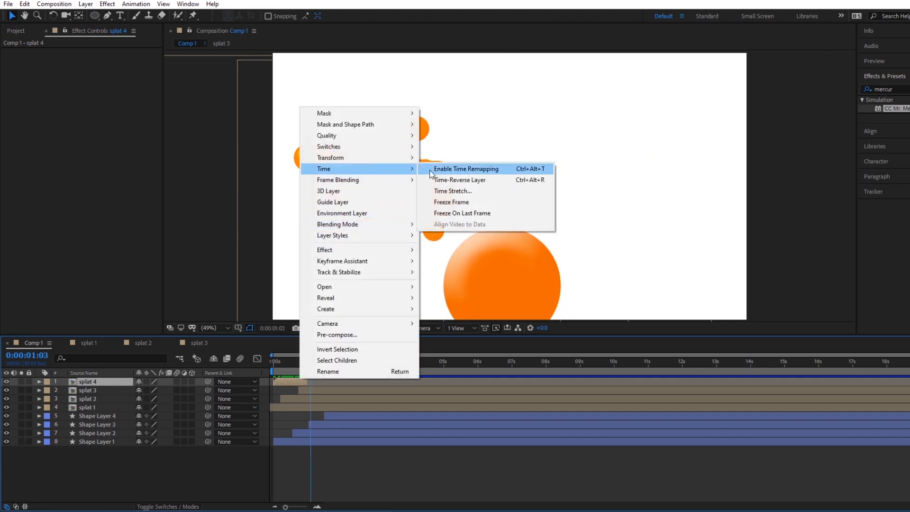
{"action": "left_click", "coordinate": [457, 206]}
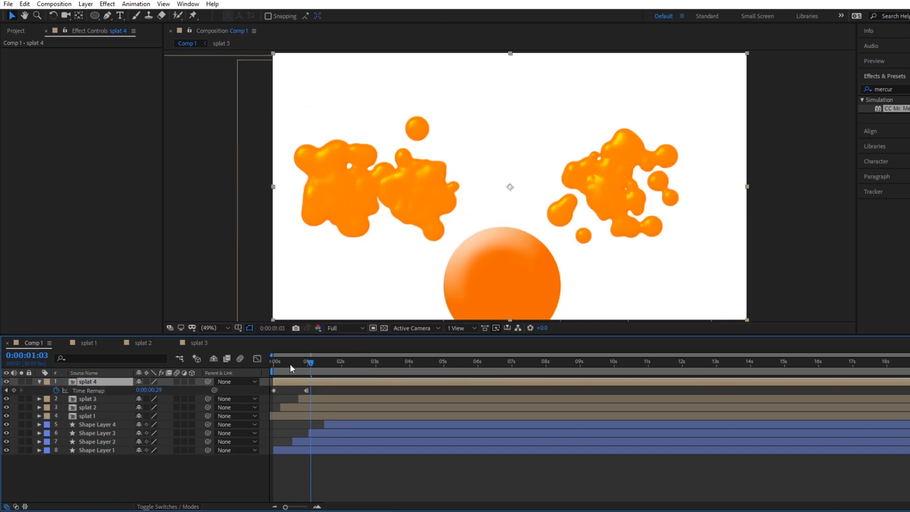
Shift the splat 4 layer later in time, place its burst over the fourth circle and play the animation from the start.
{"action": "left_click_drag", "start_coordinate": [292, 369], "coordinate": [345, 359]}
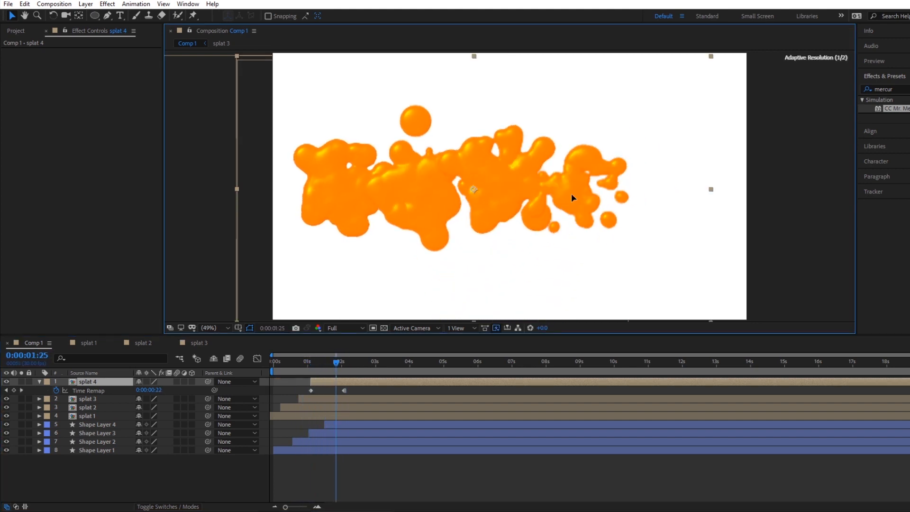
{"action": "left_click_drag", "start_coordinate": [572, 194], "coordinate": [572, 194]}
{"action": "key", "text": "Home"}
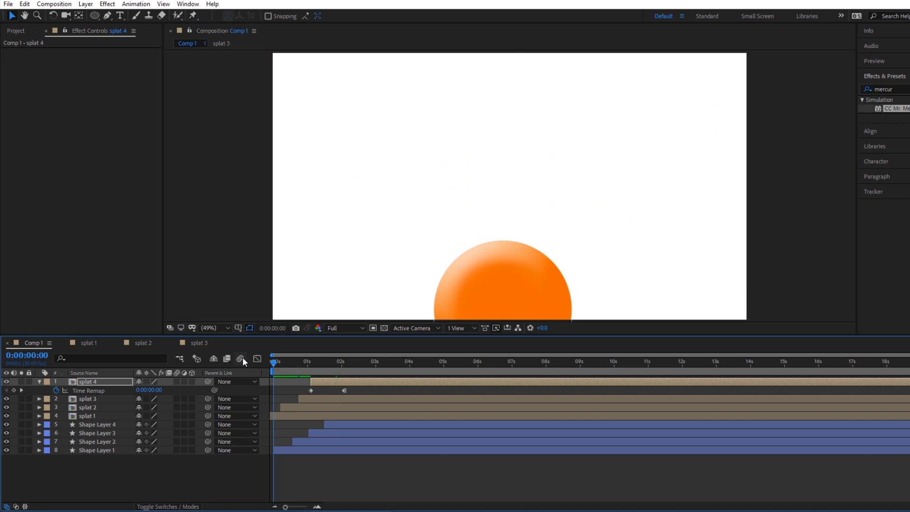
{"action": "key", "text": "space"}
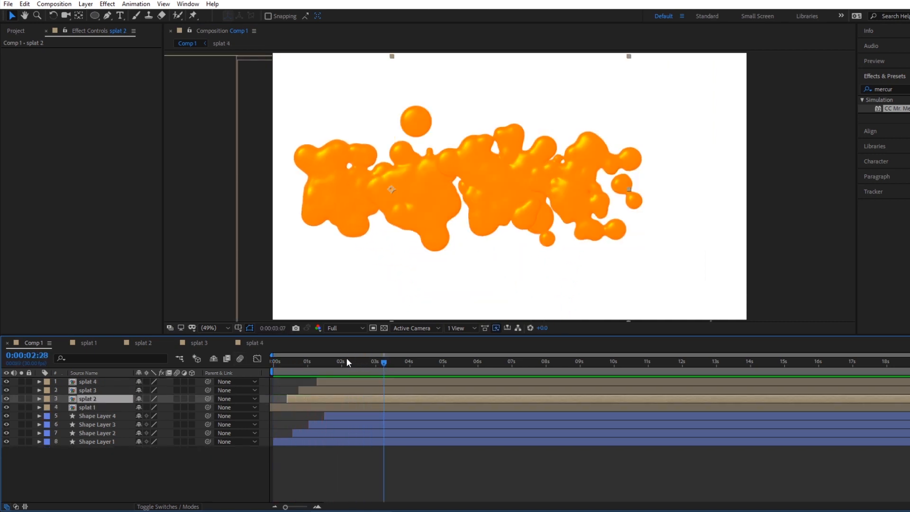
Duplicate Shape Layer 4 and move the copy's end position keyframe at 0:00:01:25 to 1599.6, 556.3, beyond the fourth splat.
{"action": "left_click_drag", "start_coordinate": [346, 357], "coordinate": [320, 362]}
{"action": "left_click", "coordinate": [98, 416]}
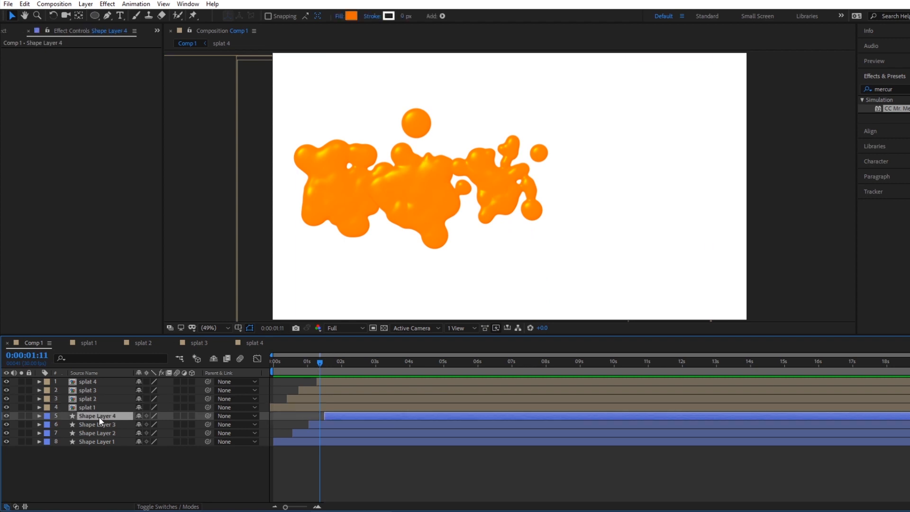
{"action": "key", "text": "ctrl+d"}
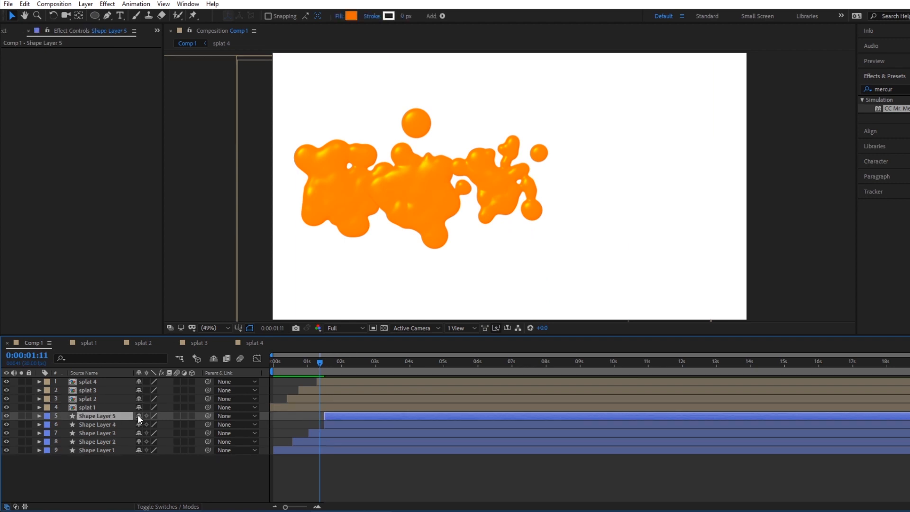
{"action": "key", "text": "u"}
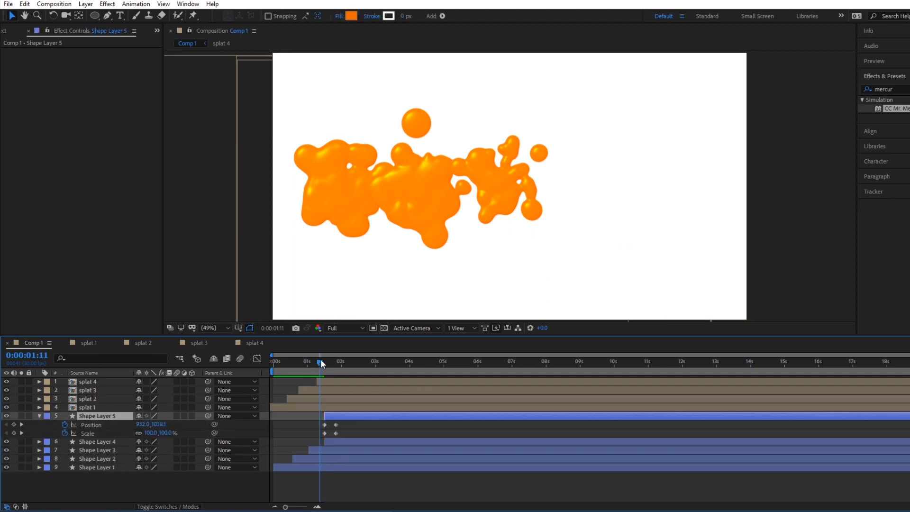
{"action": "left_click_drag", "start_coordinate": [320, 360], "coordinate": [337, 361]}
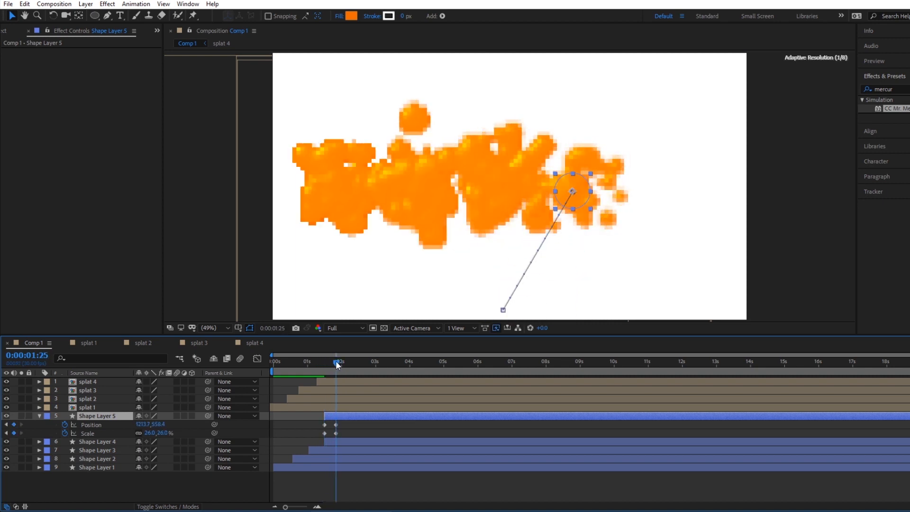
{"action": "left_click", "coordinate": [335, 424]}
{"action": "left_click_drag", "start_coordinate": [585, 202], "coordinate": [677, 204]}
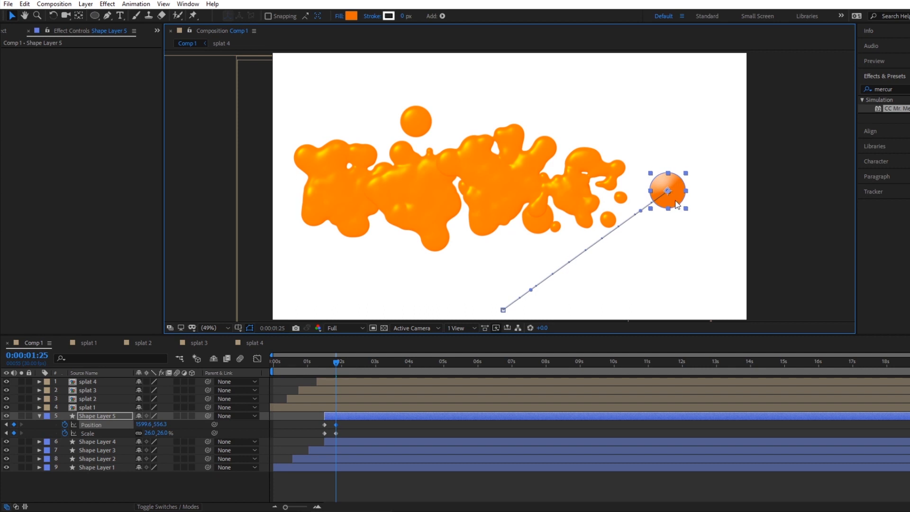
Shift the Shape Layer 5 circle later in time so its flight ends at about 0:00:02:08, and collapse its properties.
{"action": "left_click", "coordinate": [337, 418]}
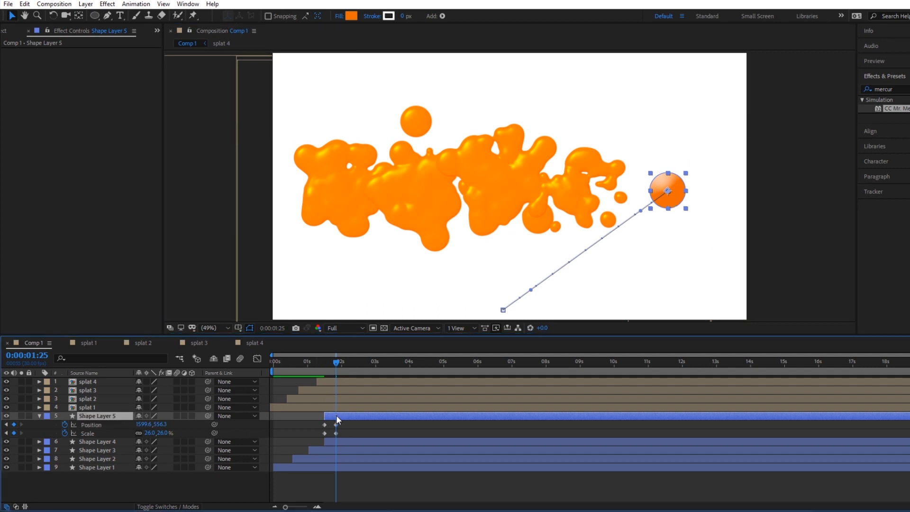
{"action": "left_click_drag", "start_coordinate": [337, 417], "coordinate": [350, 418]}
{"action": "left_click", "coordinate": [350, 361]}
{"action": "left_click", "coordinate": [39, 416]}
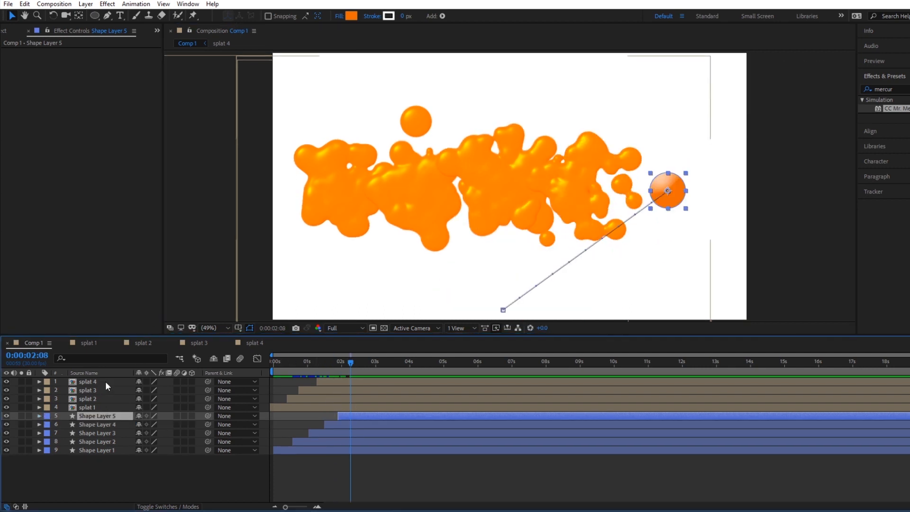
Copy the Orange Solid 1 layer from the splat 4 composition into Comp 1 and place its burst over the fifth circle.
{"action": "double_click", "coordinate": [105, 381]}
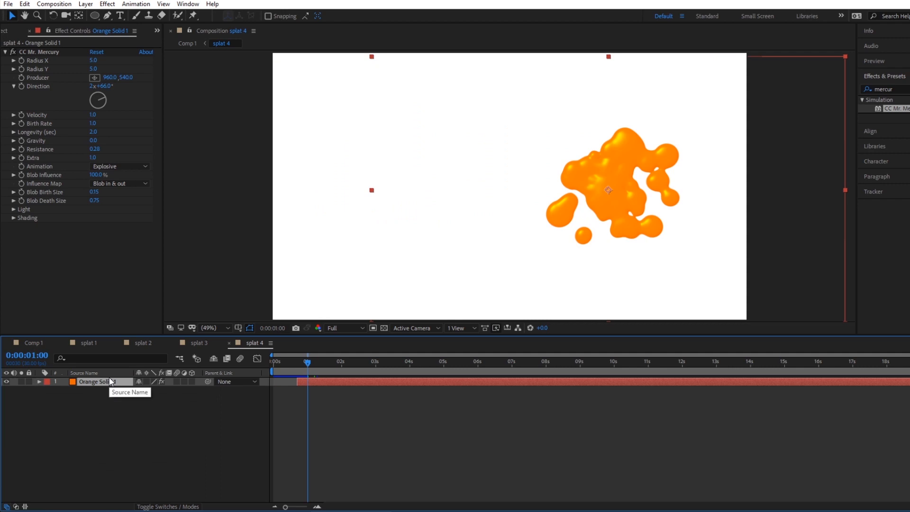
{"action": "left_click", "coordinate": [38, 342]}
{"action": "left_click", "coordinate": [47, 466]}
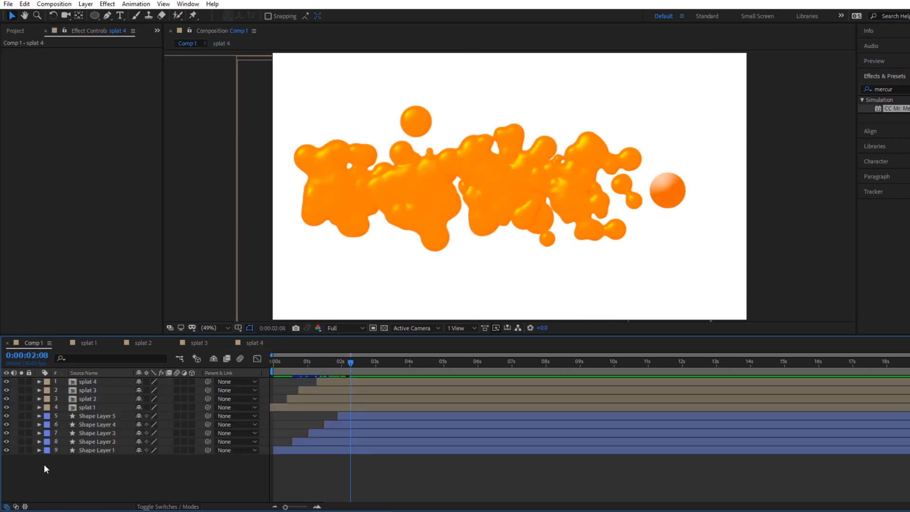
{"action": "key", "text": "ctrl+v"}
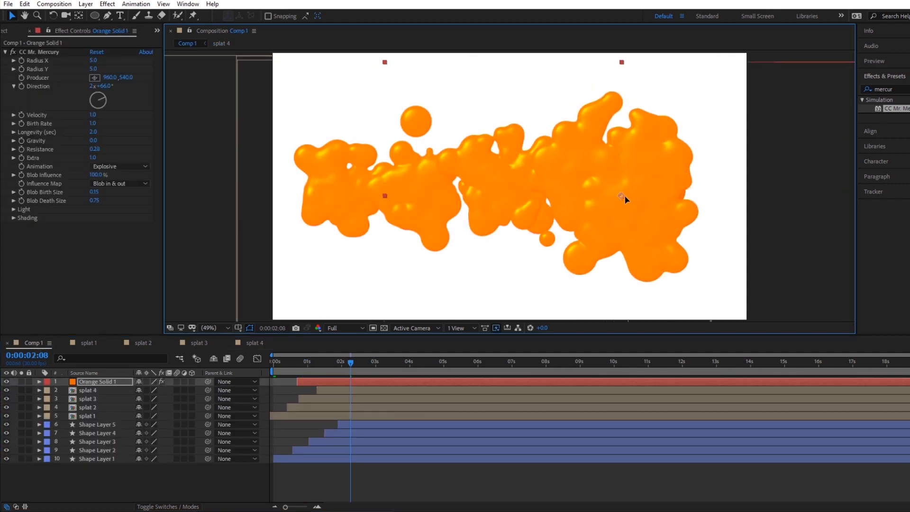
{"action": "left_click_drag", "start_coordinate": [624, 199], "coordinate": [683, 195]}
Set the new solid's CC Mr. Mercury direction to 1x+252° and check its burst up to 0:00:01:05.
{"action": "left_click", "coordinate": [317, 360]}
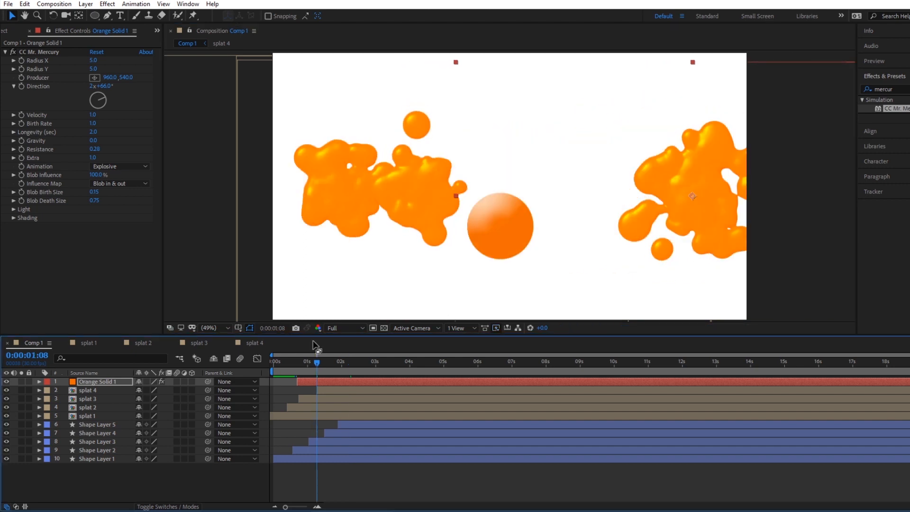
{"action": "left_click", "coordinate": [97, 101]}
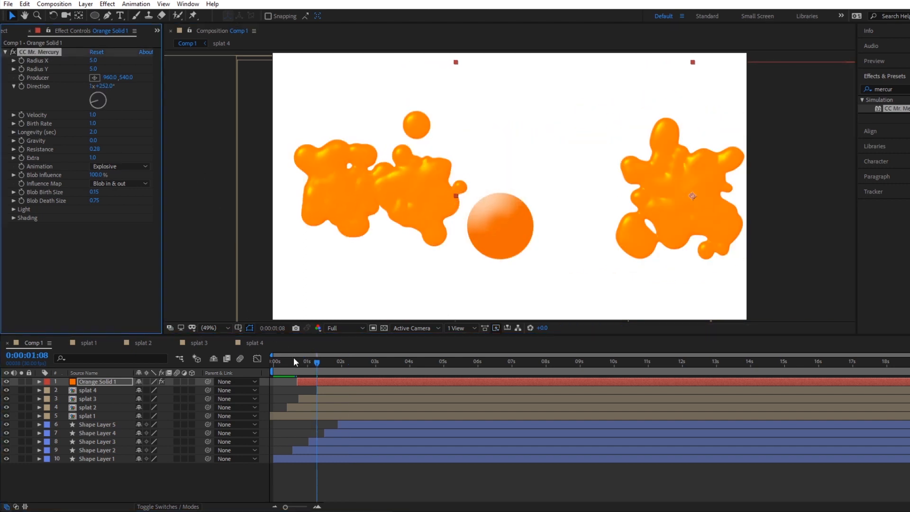
{"action": "left_click_drag", "start_coordinate": [294, 362], "coordinate": [313, 362]}
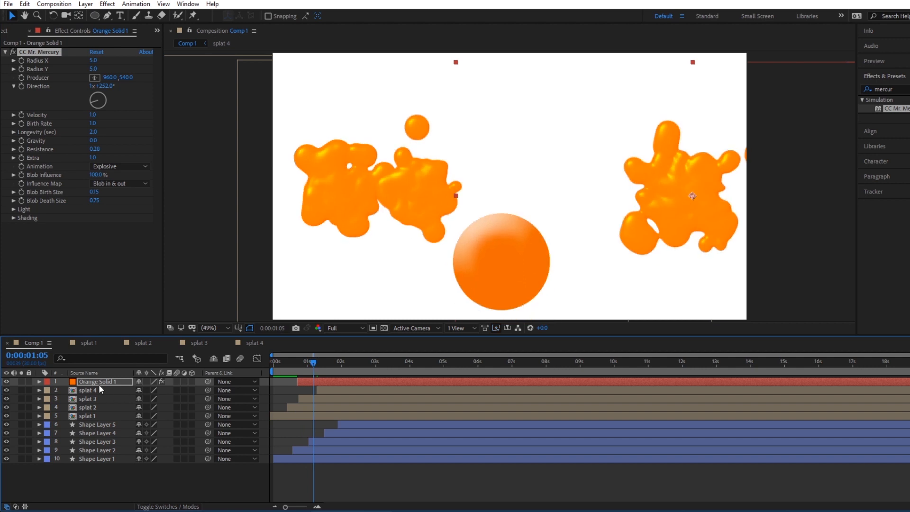
Pre-compose the new Orange Solid 1 layer as splat 5.
{"action": "right_click", "coordinate": [98, 385]}
{"action": "left_click", "coordinate": [141, 342]}
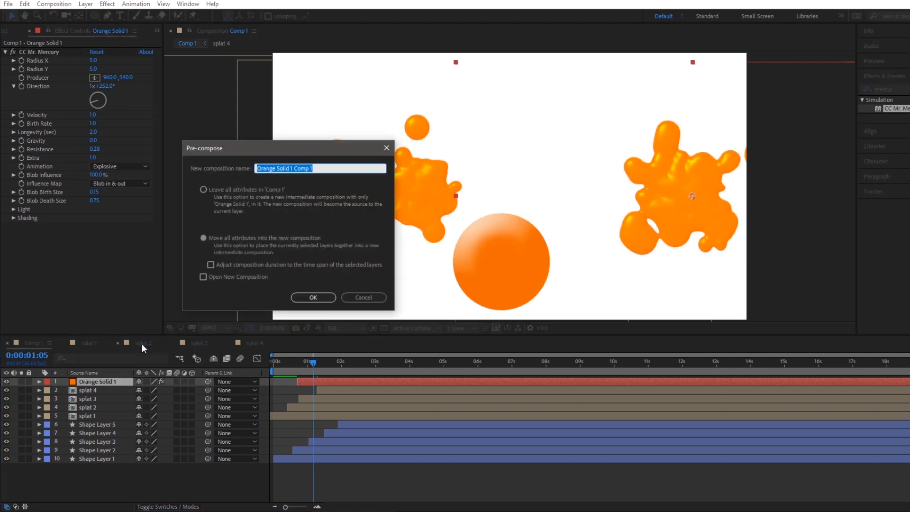
{"action": "type", "text": "splat 5"}
{"action": "key", "text": "Return"}
Split the splat 5 layer at 0:00:01:04, delete the later part and freeze the remaining layer on its last frame.
{"action": "left_click_drag", "start_coordinate": [292, 366], "coordinate": [311, 367]}
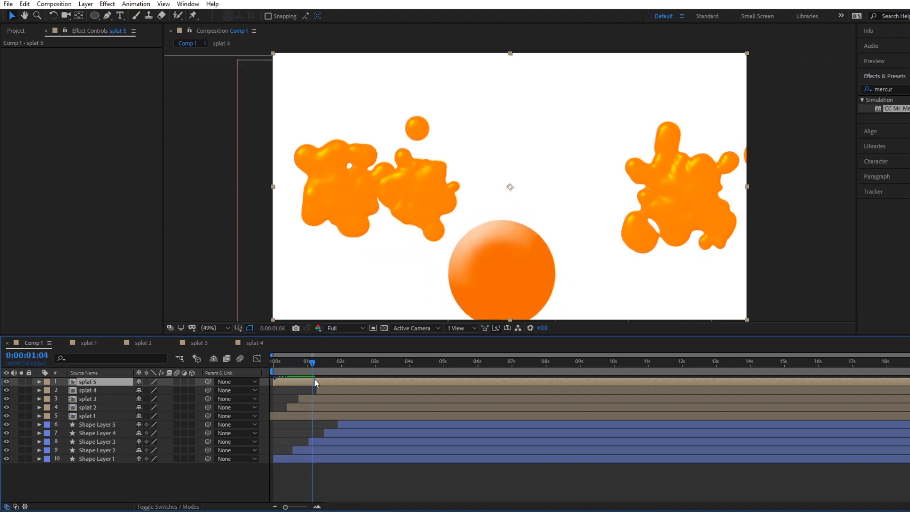
{"action": "key", "text": "ctrl+shift+d"}
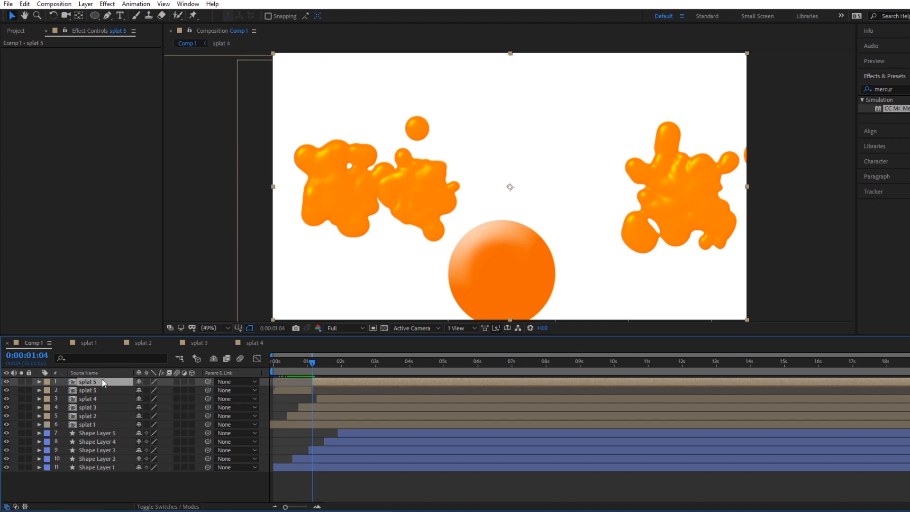
{"action": "key", "text": "Delete"}
{"action": "mouse_move", "coordinate": [311, 363]}
{"action": "left_mouse_down"}
{"action": "mouse_move", "coordinate": [288, 361]}
{"action": "mouse_move", "coordinate": [314, 365]}
{"action": "left_mouse_up"}
{"action": "right_click", "coordinate": [300, 380]}
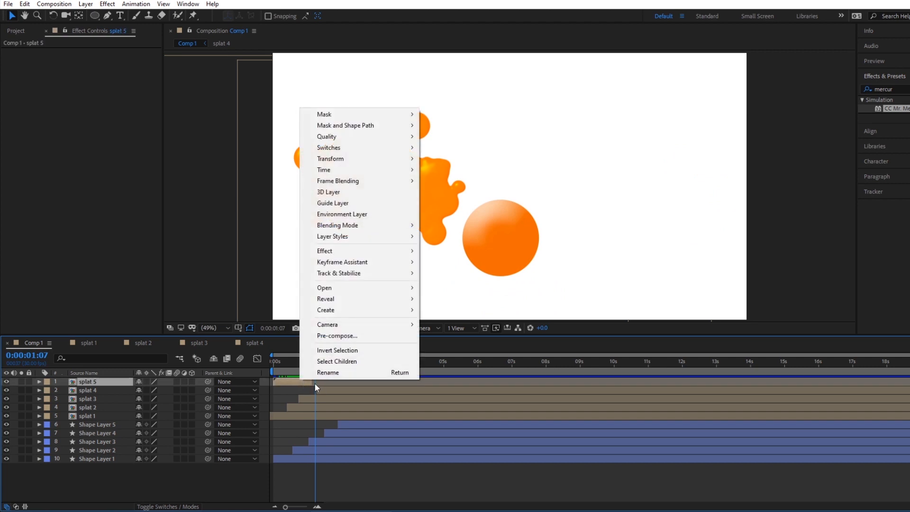
{"action": "mouse_move", "coordinate": [371, 169]}
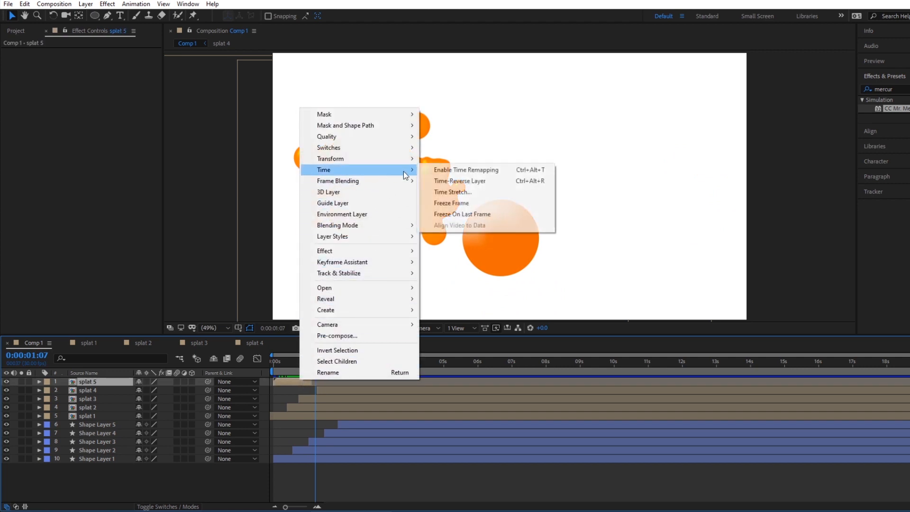
{"action": "left_click", "coordinate": [456, 213]}
Move the splat 5 layer to start at about 1.5 seconds and apply Easy Ease to its last Time Remap keyframe.
{"action": "left_click_drag", "start_coordinate": [282, 365], "coordinate": [351, 377]}
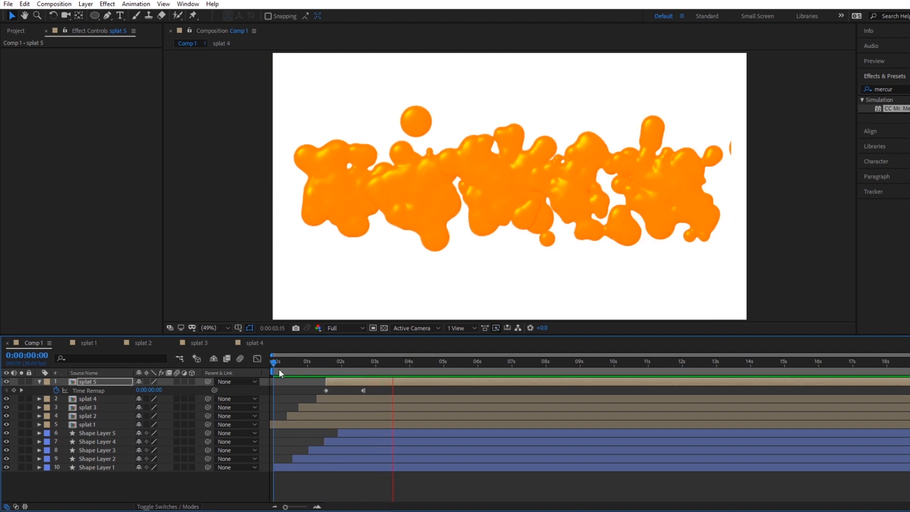
{"action": "left_click_drag", "start_coordinate": [295, 365], "coordinate": [302, 365]}
{"action": "left_click", "coordinate": [363, 390]}
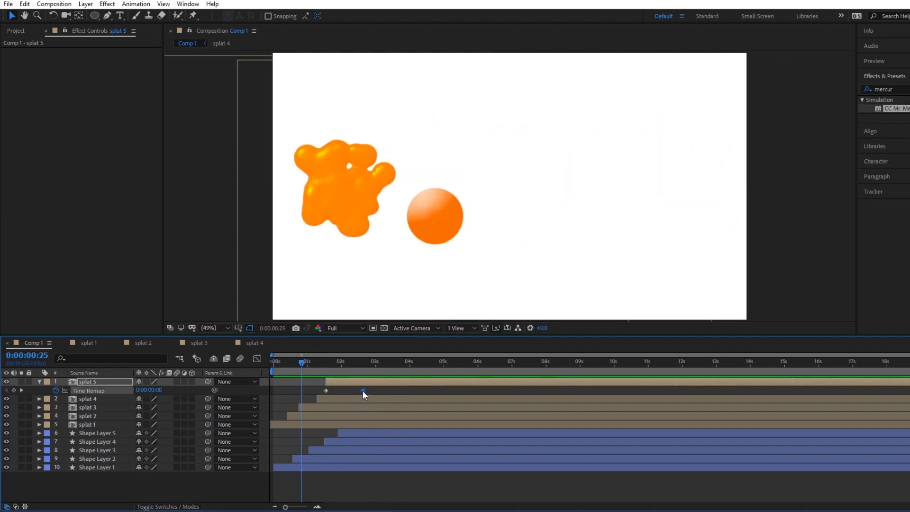
Reorder the layers so each splat sits directly above its matching Shape Layer, start Shape Layer 5 slightly earlier, and preview the animation.
{"action": "left_click_drag", "start_coordinate": [302, 364], "coordinate": [328, 369]}
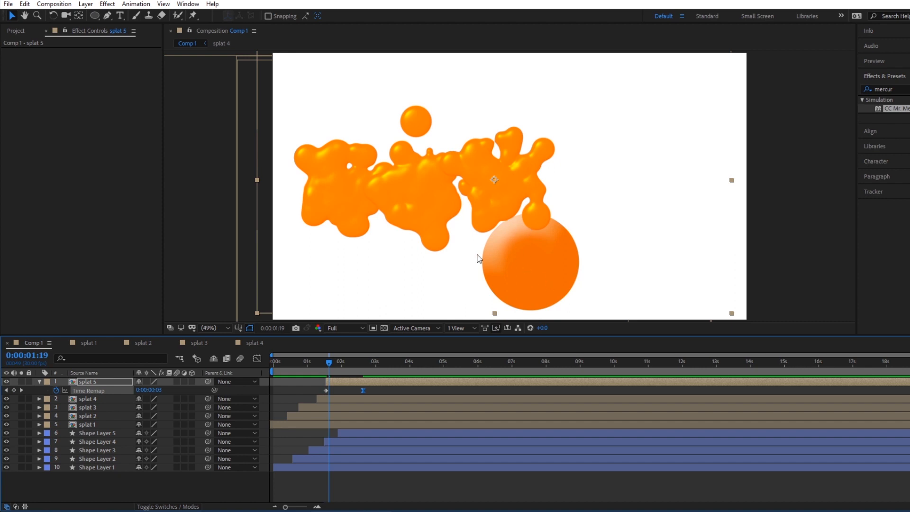
{"action": "left_click_drag", "start_coordinate": [328, 364], "coordinate": [331, 364]}
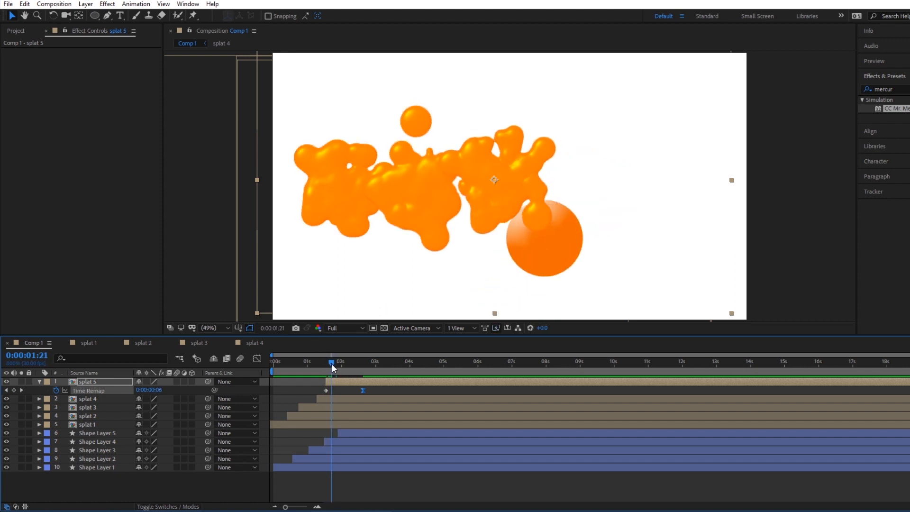
{"action": "left_click_drag", "start_coordinate": [89, 423], "coordinate": [94, 444]}
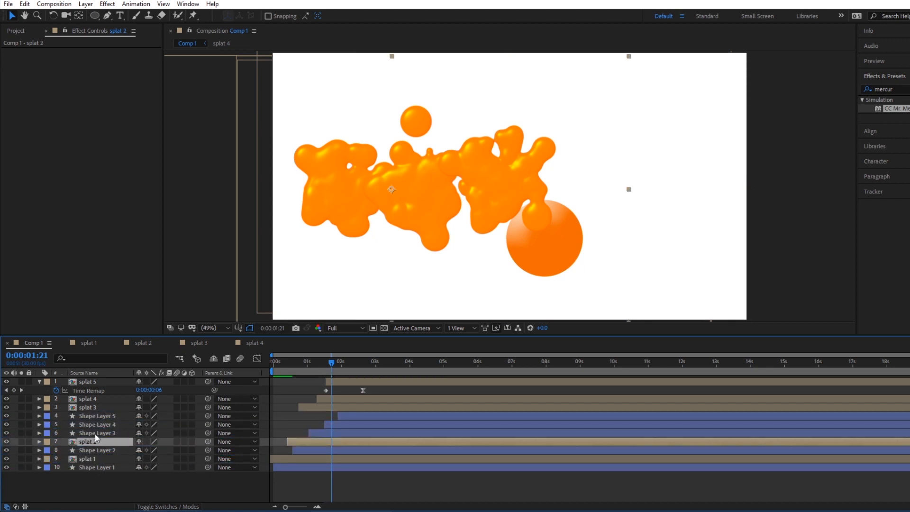
{"action": "mouse_move", "coordinate": [96, 406]}
{"action": "left_mouse_down"}
{"action": "mouse_move", "coordinate": [97, 425]}
{"action": "mouse_move", "coordinate": [95, 397]}
{"action": "left_mouse_up"}
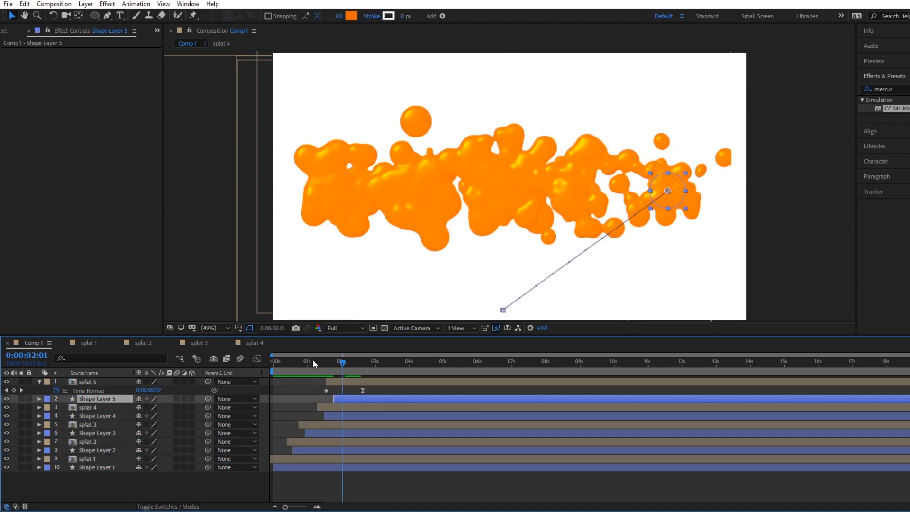
{"action": "key", "text": "space"}
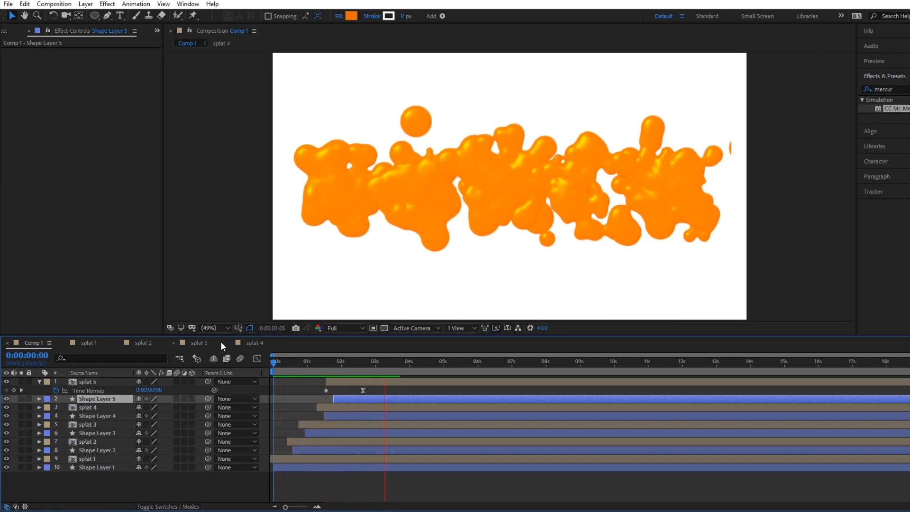
{"action": "left_click", "coordinate": [332, 360]}
{"action": "left_click_drag", "start_coordinate": [331, 359], "coordinate": [382, 361]}
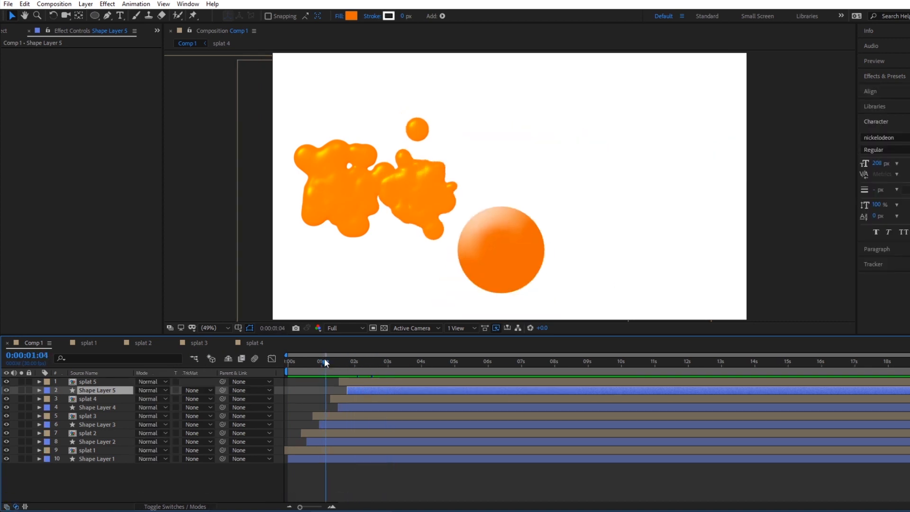
Add the text "nickelodeon" in the nickelodeon font at 208 px with the playhead at 0:00:02:19.
{"action": "left_click_drag", "start_coordinate": [324, 357], "coordinate": [375, 348]}
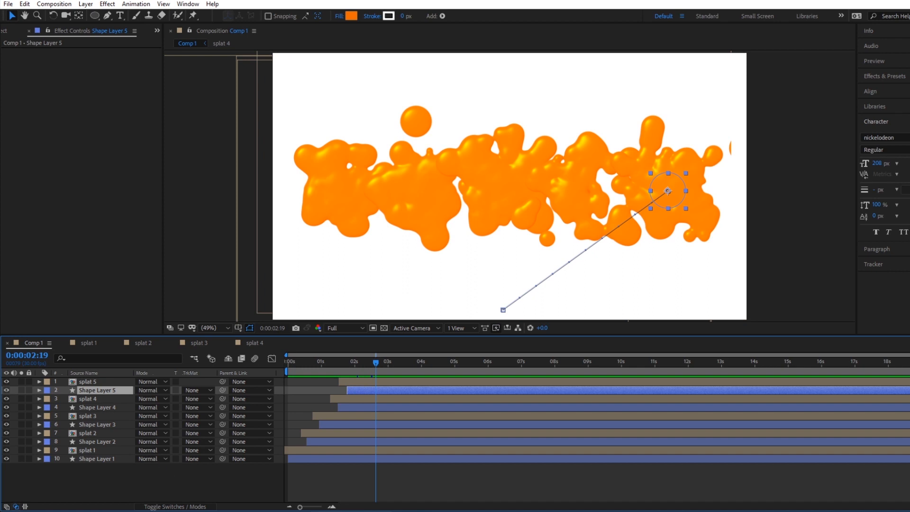
{"action": "left_click", "coordinate": [132, 488]}
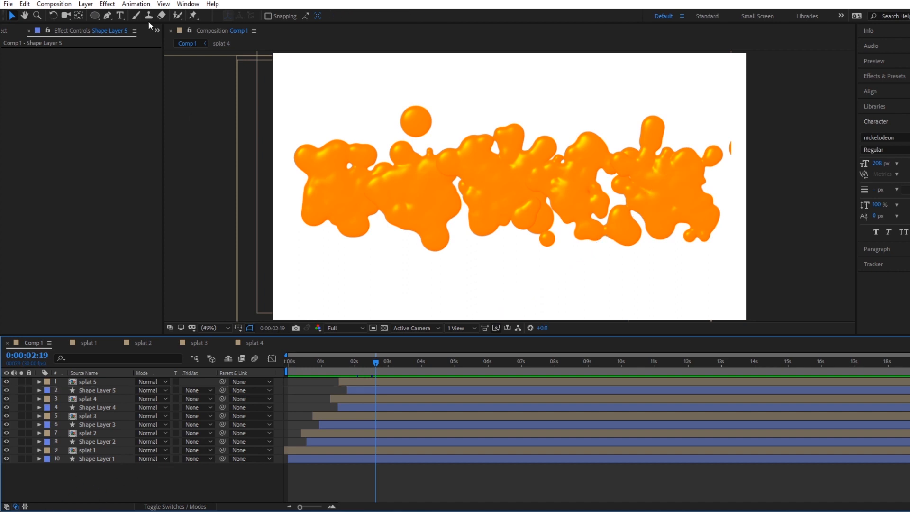
{"action": "left_click", "coordinate": [122, 17]}
{"action": "left_click", "coordinate": [404, 250]}
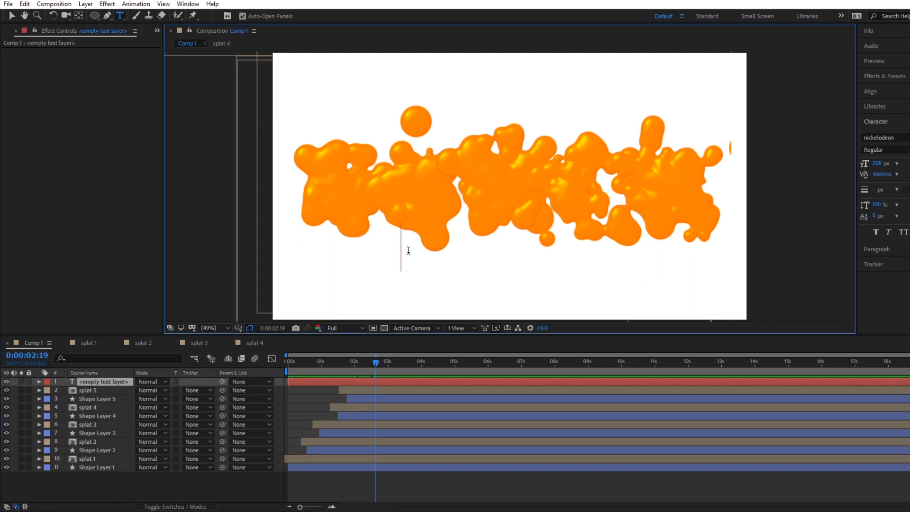
{"action": "type", "text": "nickelodeon"}
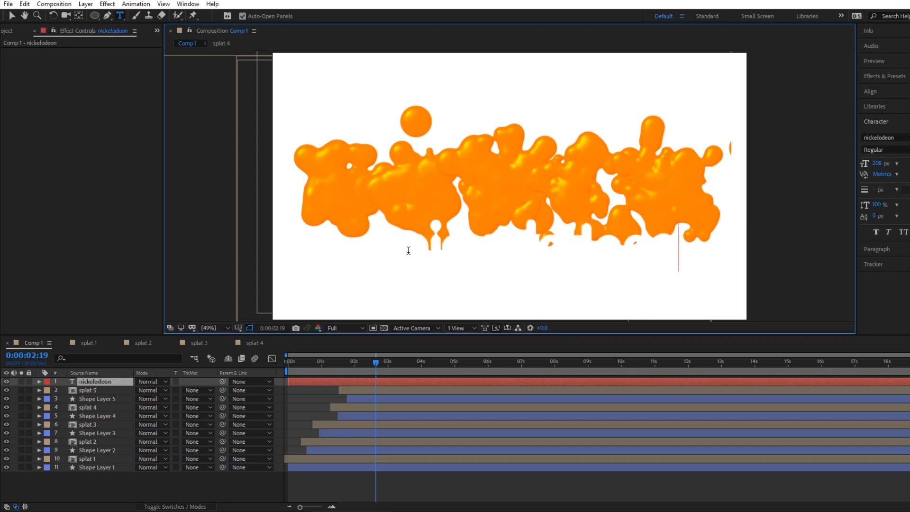
{"action": "left_click", "coordinate": [12, 16]}
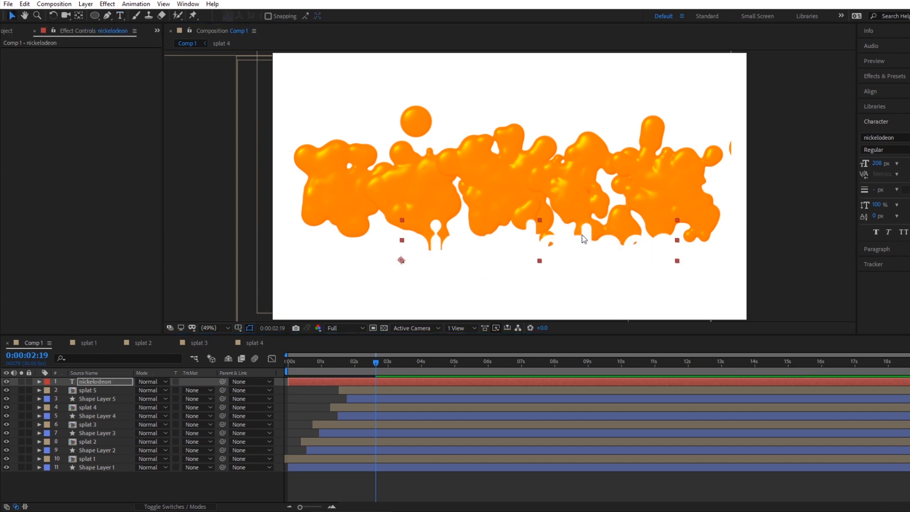
Place the nickelodeon text across the middle of the orange splats and check it in the timeline.
{"action": "left_click_drag", "start_coordinate": [533, 236], "coordinate": [528, 184]}
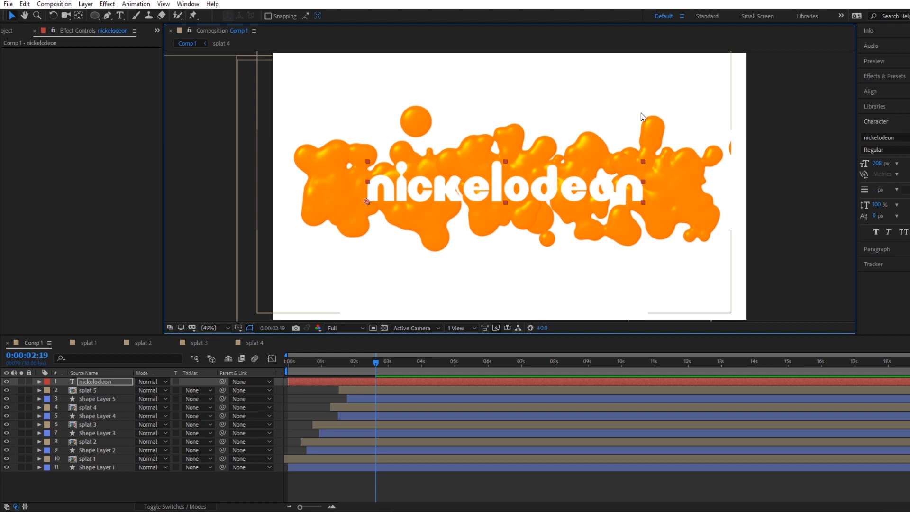
{"action": "left_click_drag", "start_coordinate": [516, 199], "coordinate": [519, 196]}
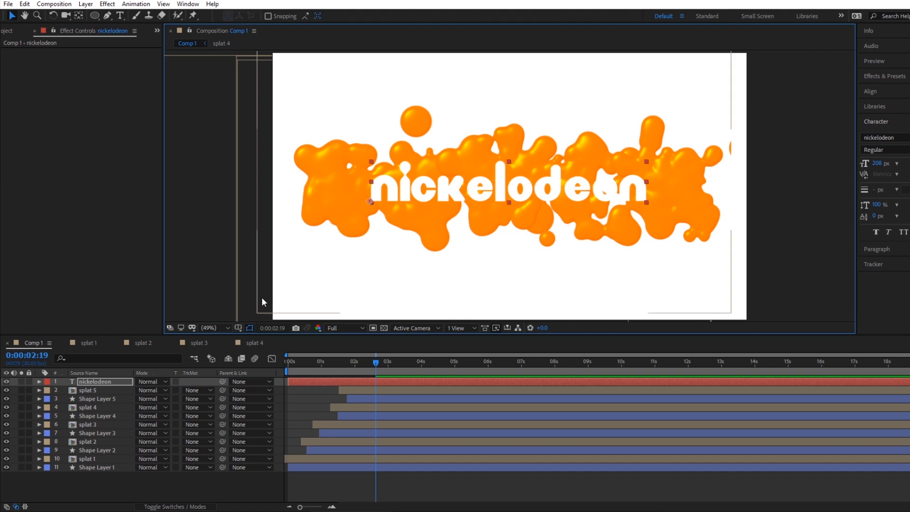
{"action": "left_click_drag", "start_coordinate": [297, 361], "coordinate": [260, 366]}
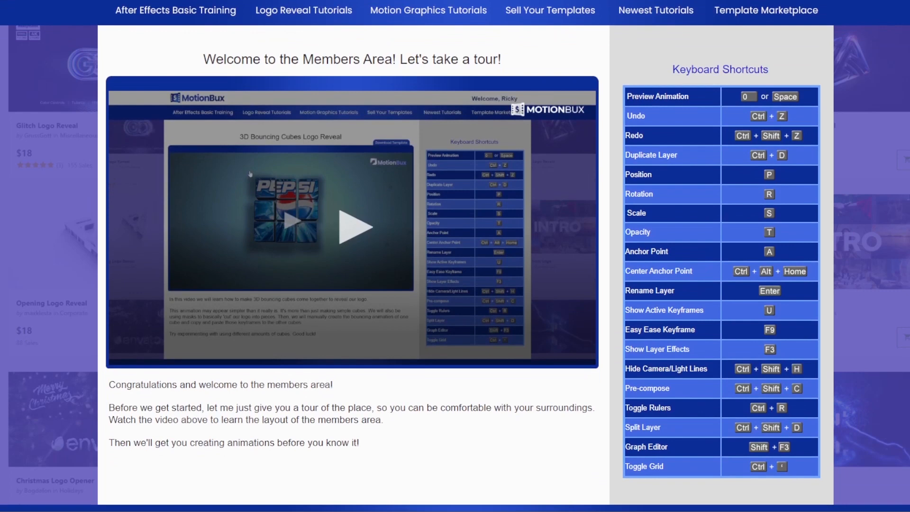
Browse the MotionBux members area website from the welcome tour through the tutorial and template-selling sections to the footer.
{"action": "scroll", "coordinate": [455, 256], "scroll_direction": "down", "scroll_amount": 4}
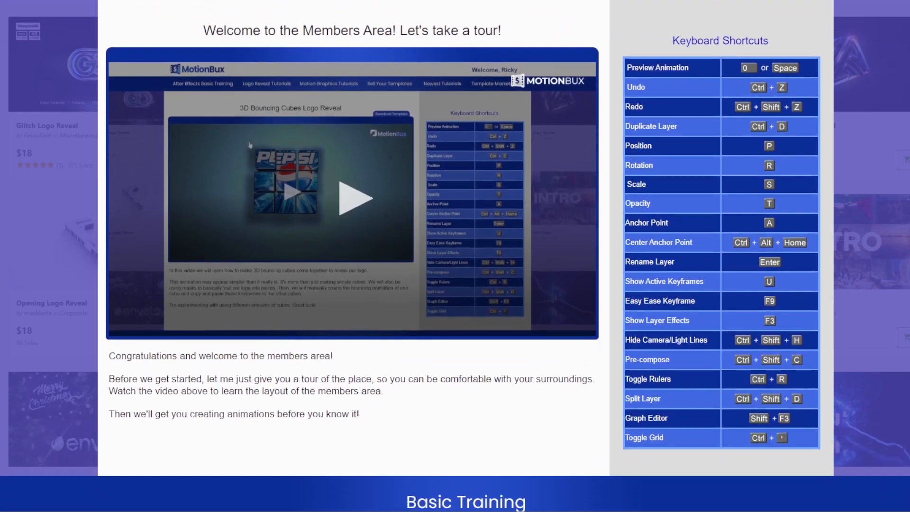
{"action": "scroll", "coordinate": [455, 256], "scroll_direction": "down", "scroll_amount": 5}
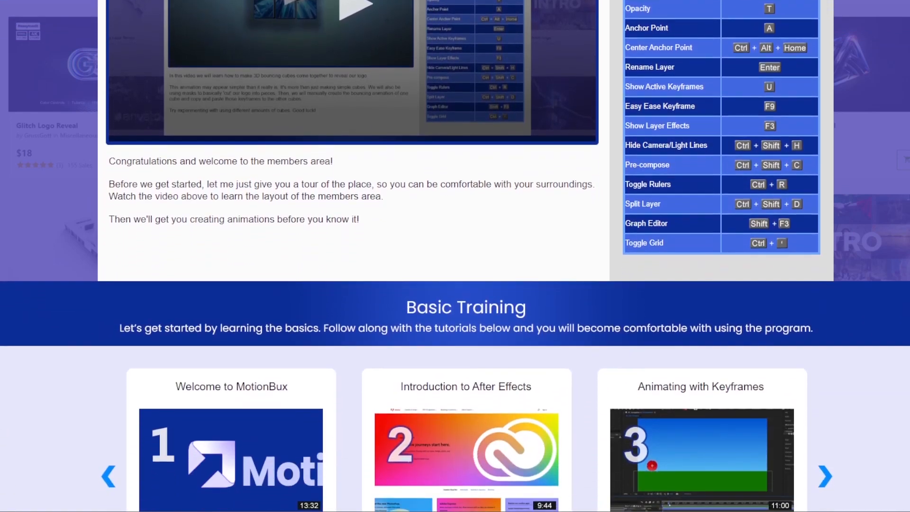
{"action": "scroll", "coordinate": [455, 256], "scroll_direction": "down", "scroll_amount": 5}
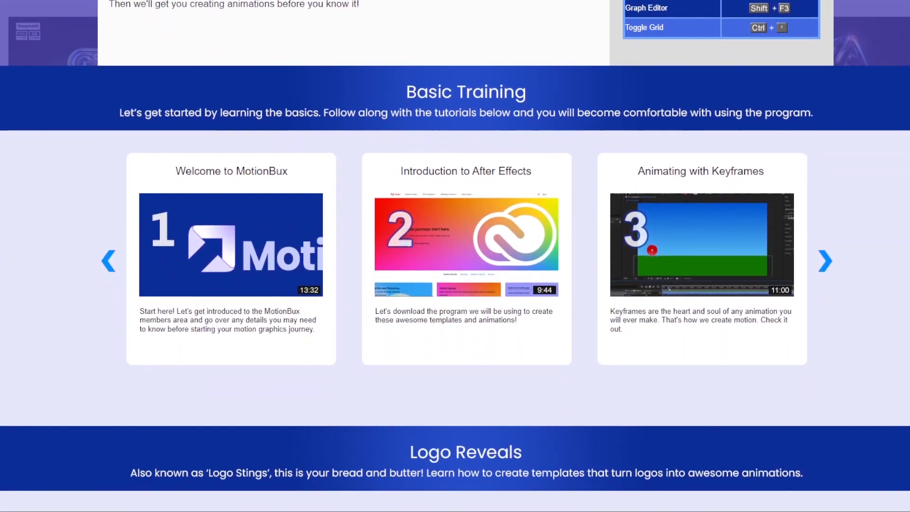
{"action": "scroll", "coordinate": [455, 256], "scroll_direction": "down", "scroll_amount": 5}
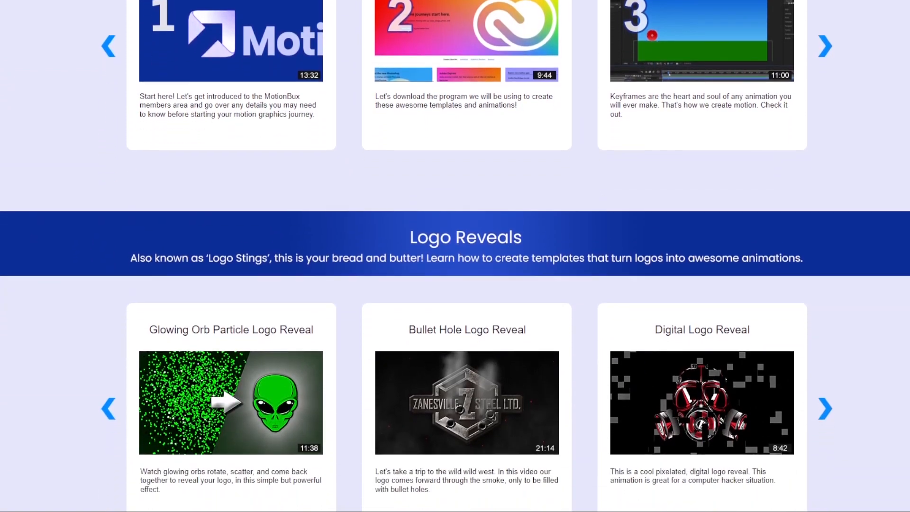
{"action": "scroll", "coordinate": [455, 255], "scroll_direction": "down", "scroll_amount": 5}
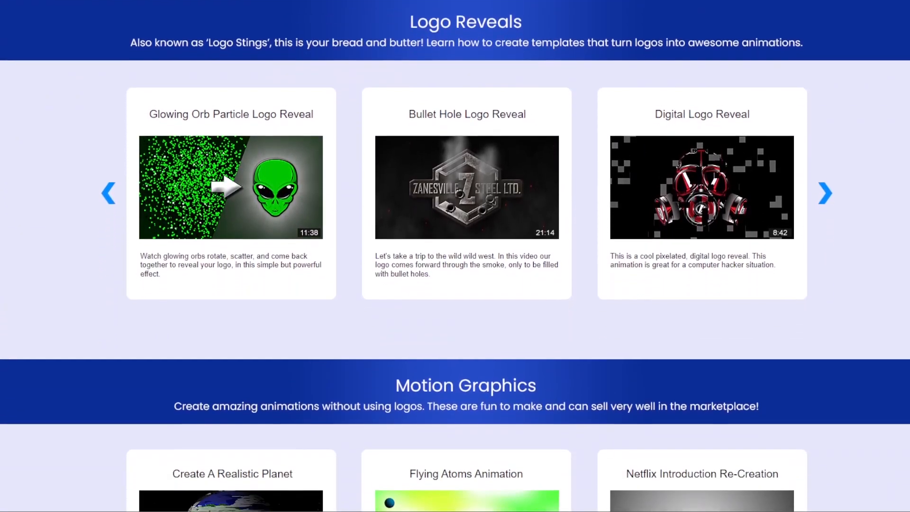
{"action": "scroll", "coordinate": [455, 255], "scroll_direction": "down", "scroll_amount": 5}
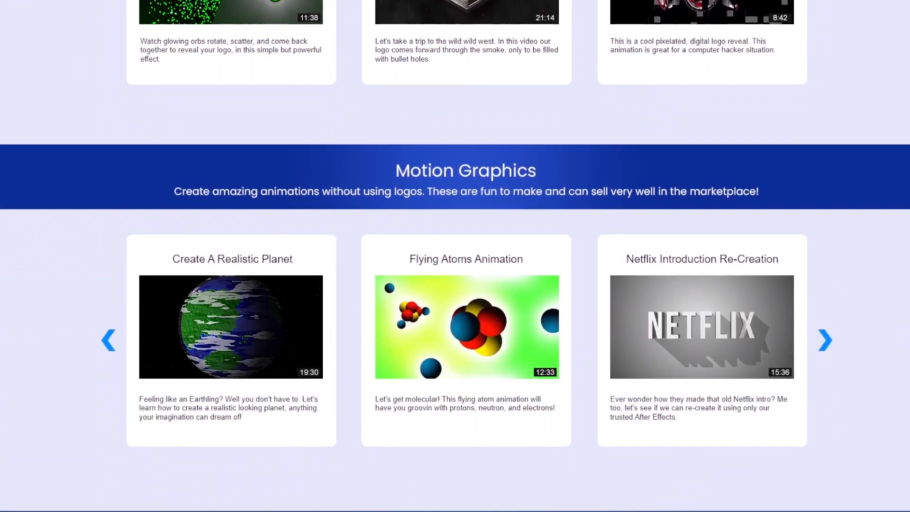
{"action": "scroll", "coordinate": [454, 256], "scroll_direction": "down", "scroll_amount": 5}
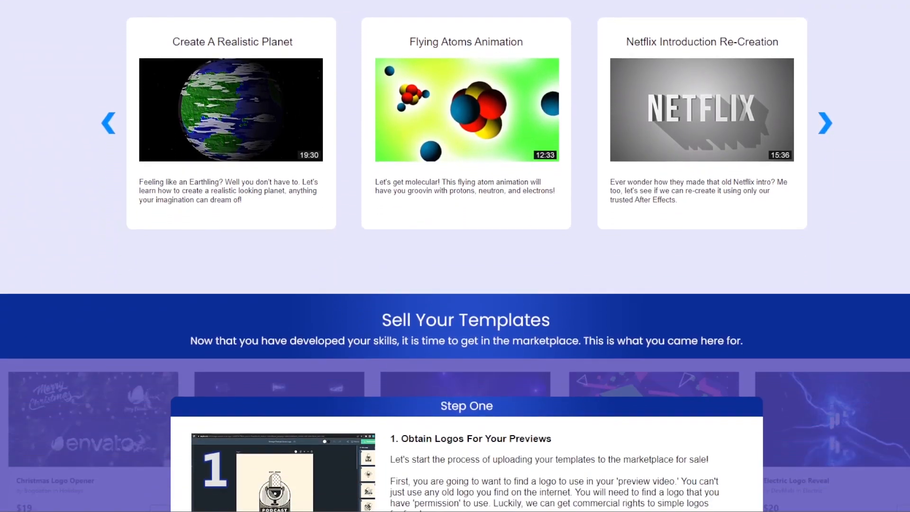
{"action": "scroll", "coordinate": [455, 256], "scroll_direction": "down", "scroll_amount": 5}
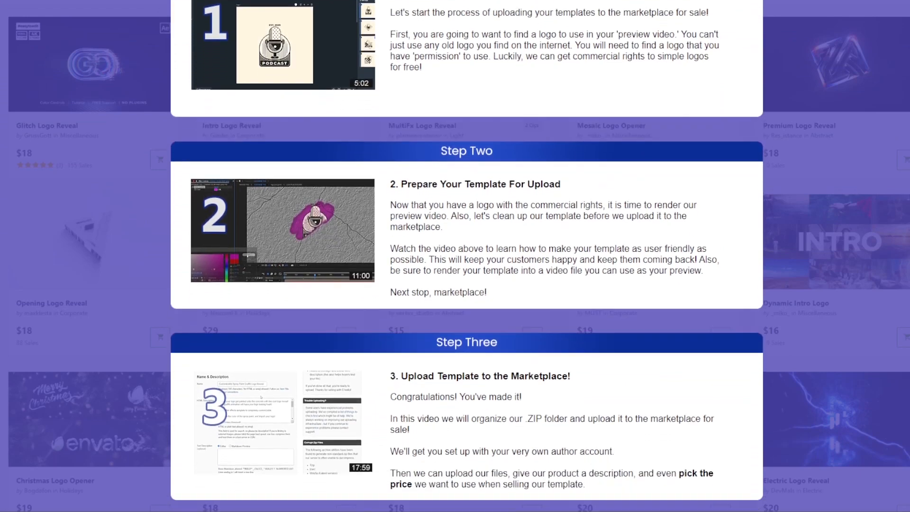
{"action": "scroll", "coordinate": [455, 256], "scroll_direction": "down", "scroll_amount": 5}
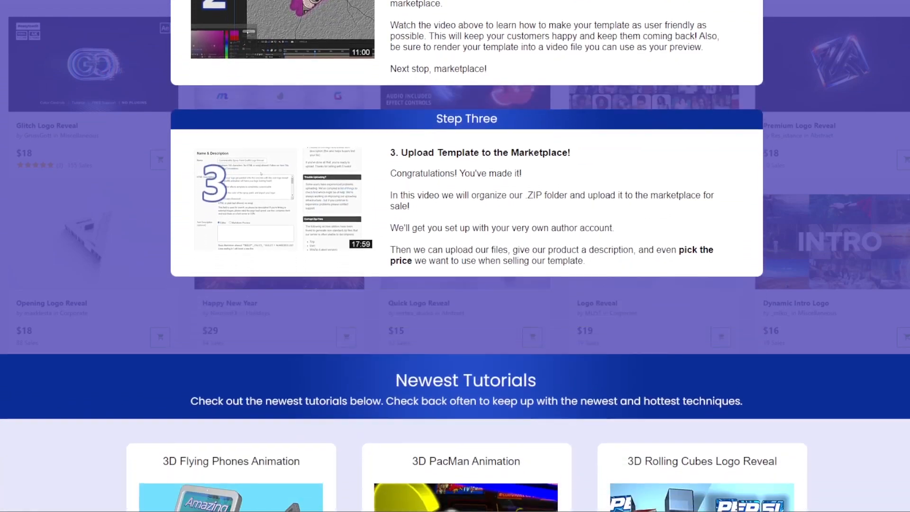
{"action": "scroll", "coordinate": [455, 255], "scroll_direction": "down", "scroll_amount": 5}
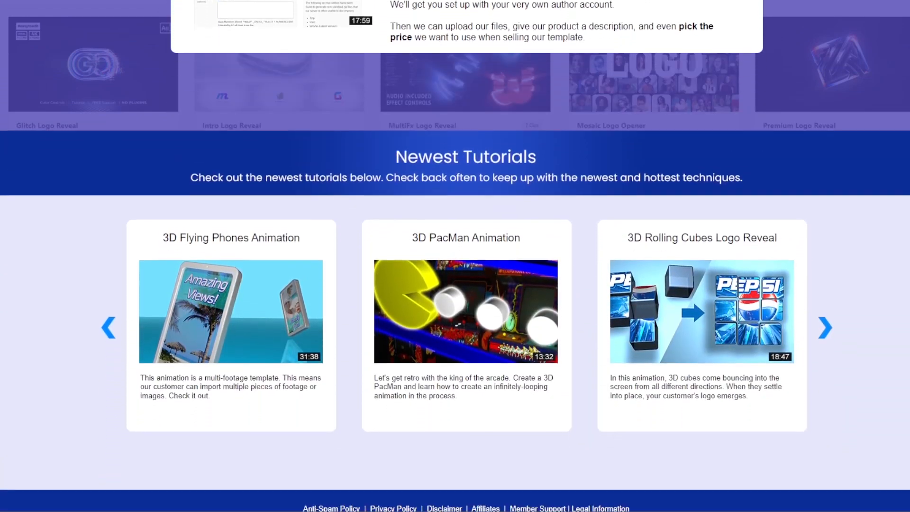
{"action": "scroll", "coordinate": [455, 256], "scroll_direction": "down", "scroll_amount": 3}
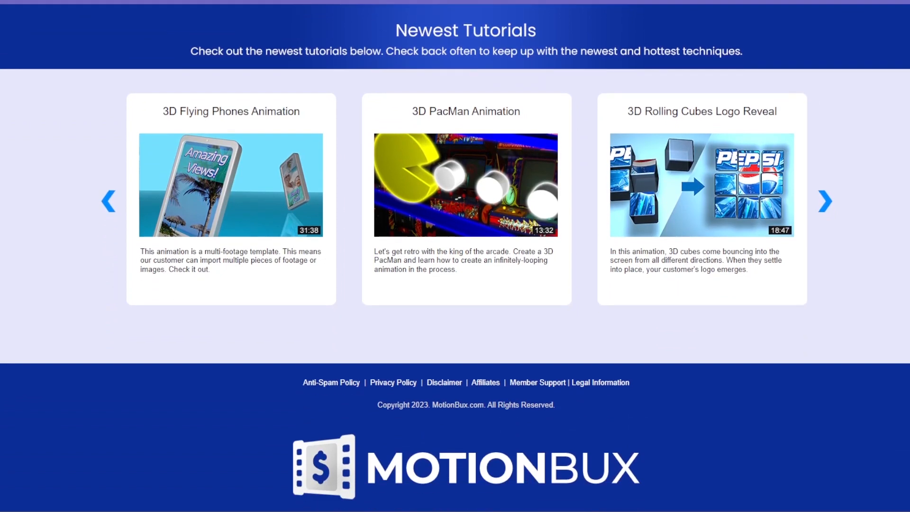